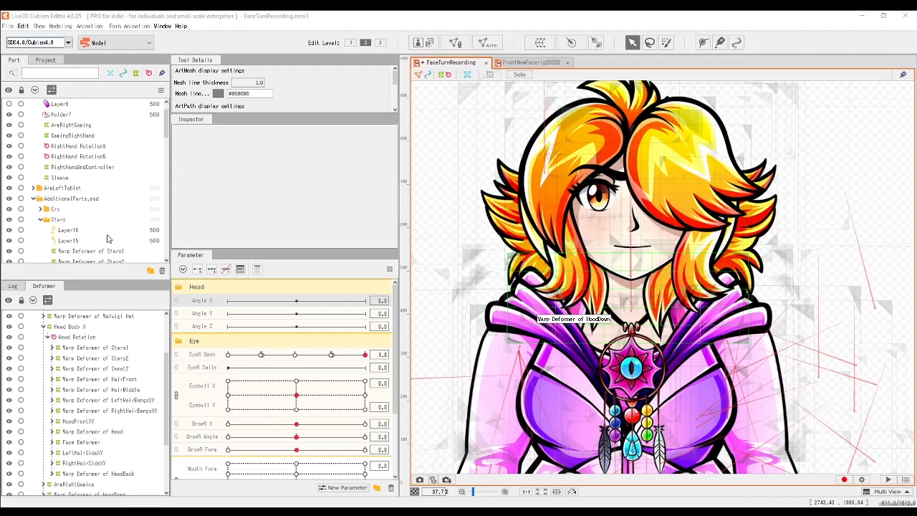
Inspect the Head Body X warp deformer and expand its hierarchy down to the deformers under Head Rotation.
left_click(43, 327)
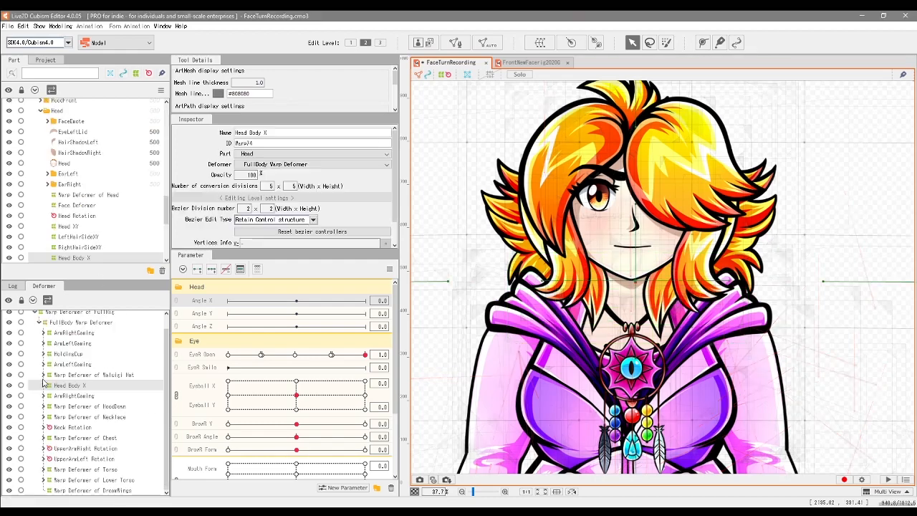
double_click(86, 387)
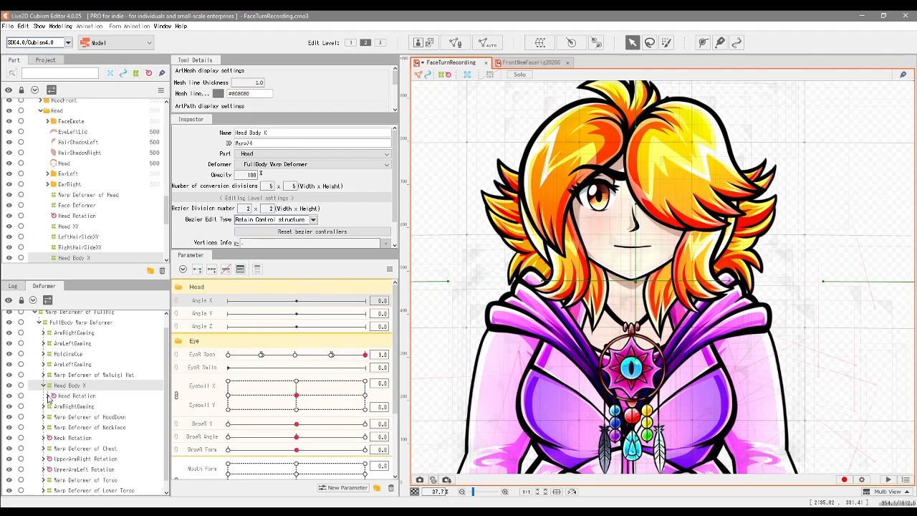
left_click(47, 397)
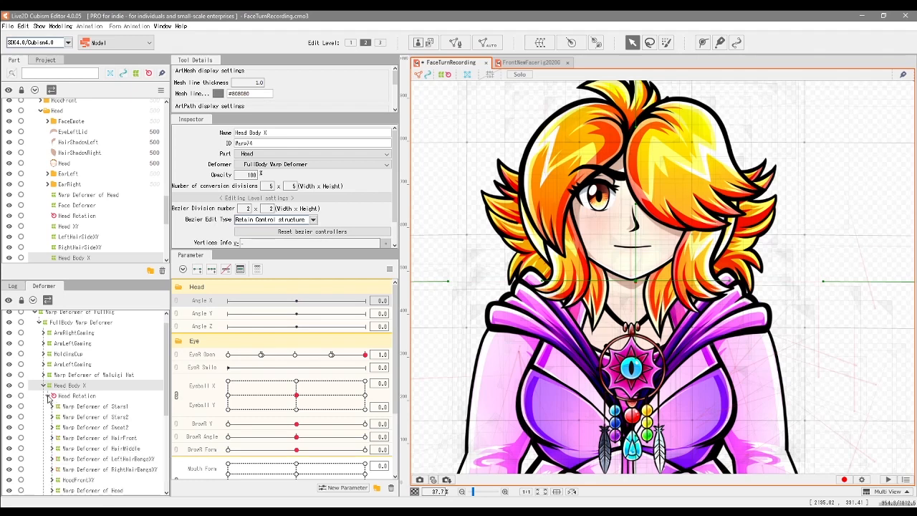
scroll(47, 399, "down", 2)
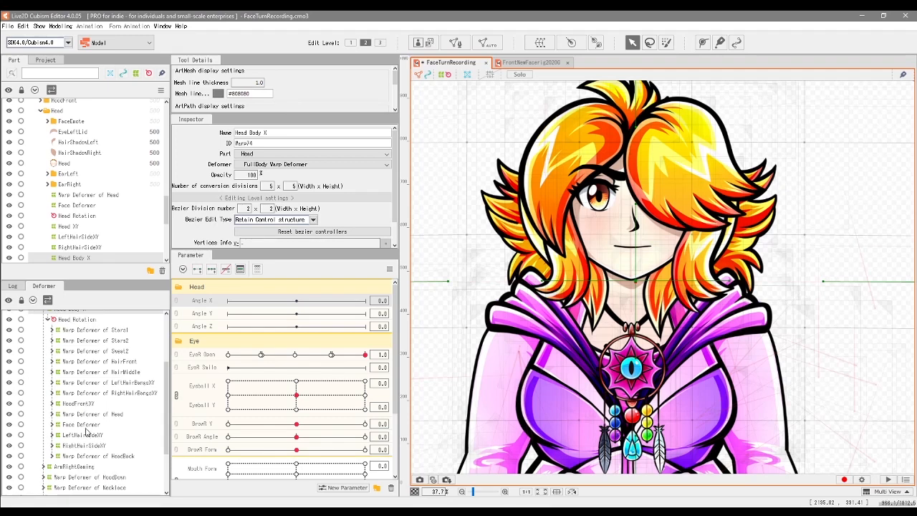
scroll(85, 459, "up", 2)
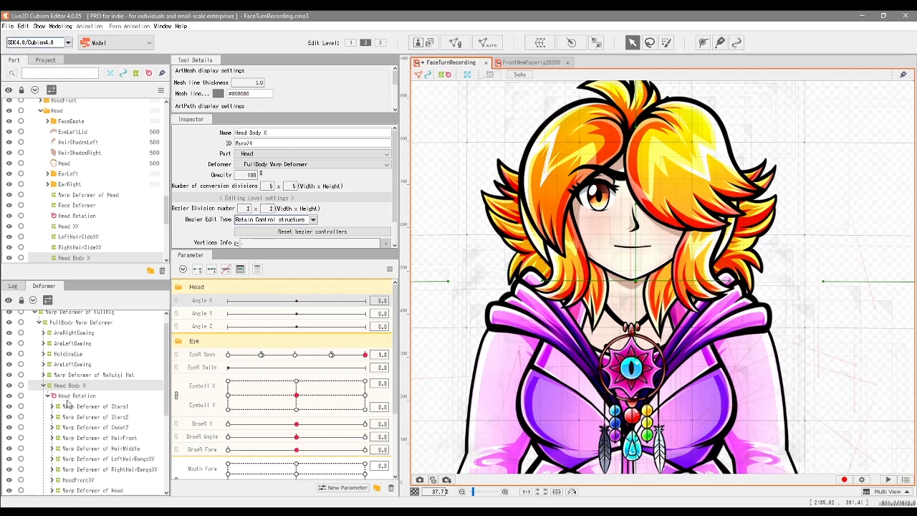
Try turning the head with the Head Rotation deformer and undo the change.
left_click(79, 396)
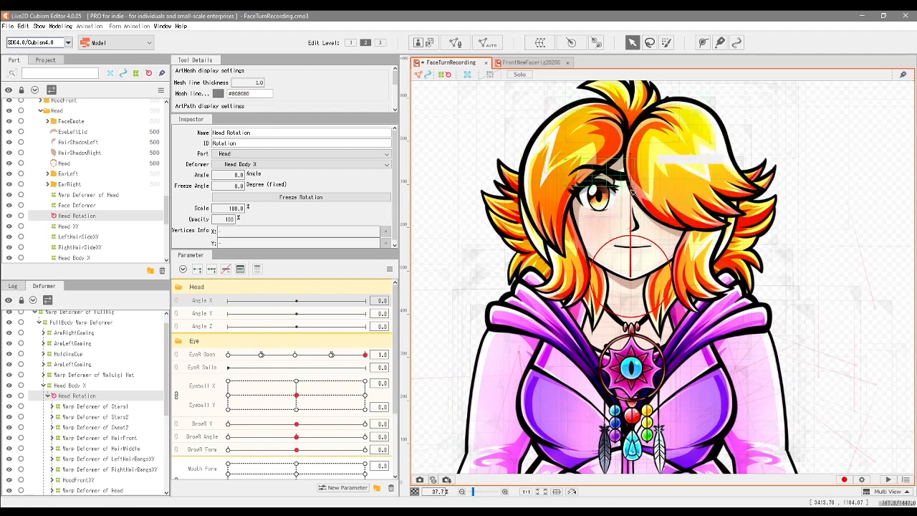
left_click_drag(632, 192, 619, 140)
key("ctrl+z")
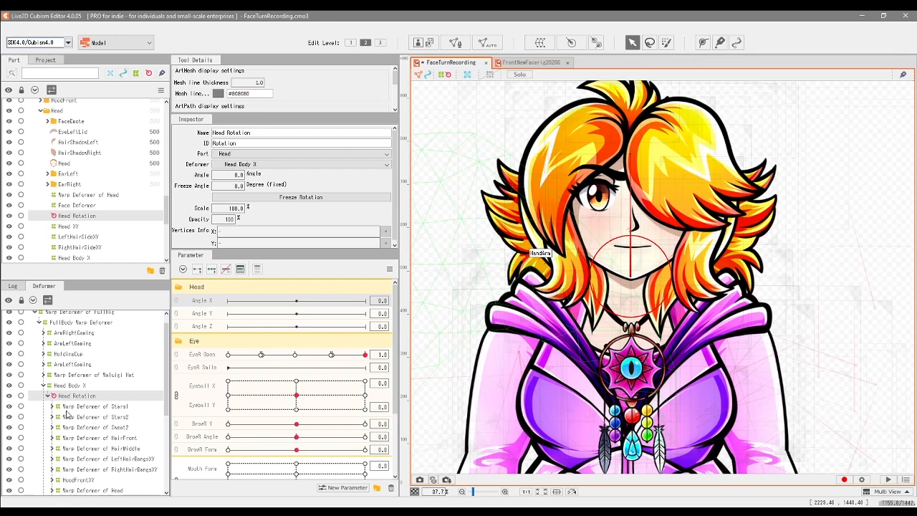
Inspect the Stars1, Stars2 and Sweat2 warp deformers under Head Rotation one after another.
scroll(68, 408, "down", 3)
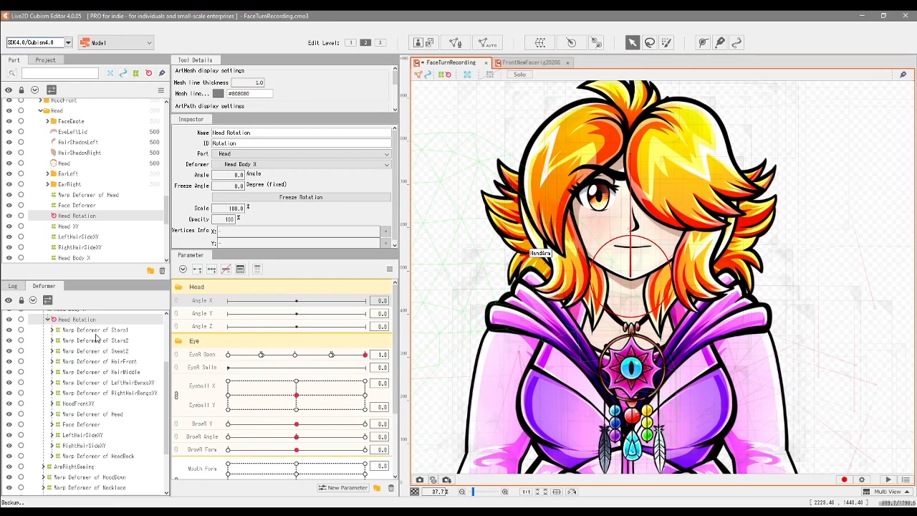
left_click(92, 331)
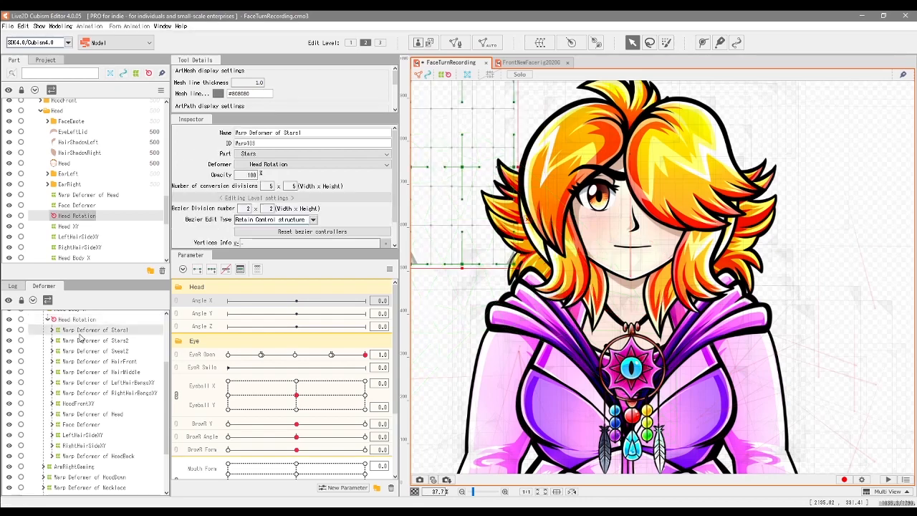
left_click(120, 342)
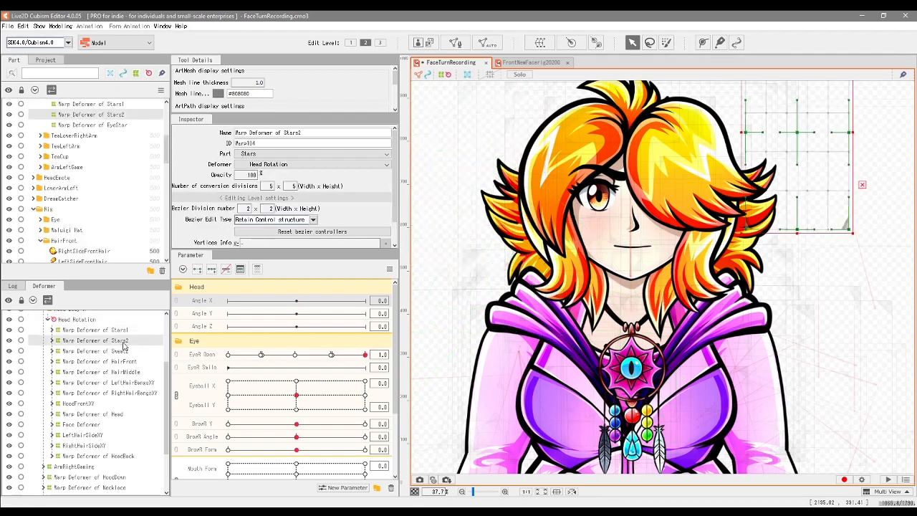
left_click(125, 352)
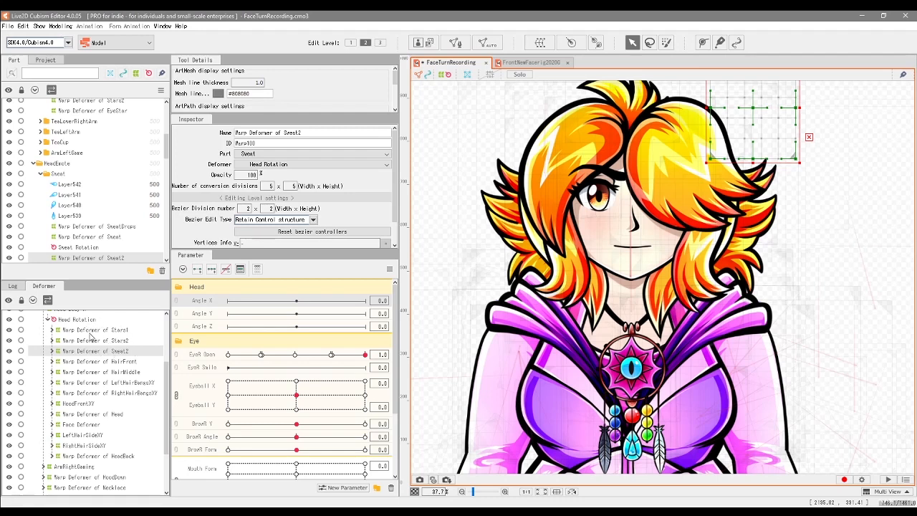
Expand the HairFront warp deformer, try shifting the front hair with its HairFront2 child, and undo the changes.
left_click(66, 363)
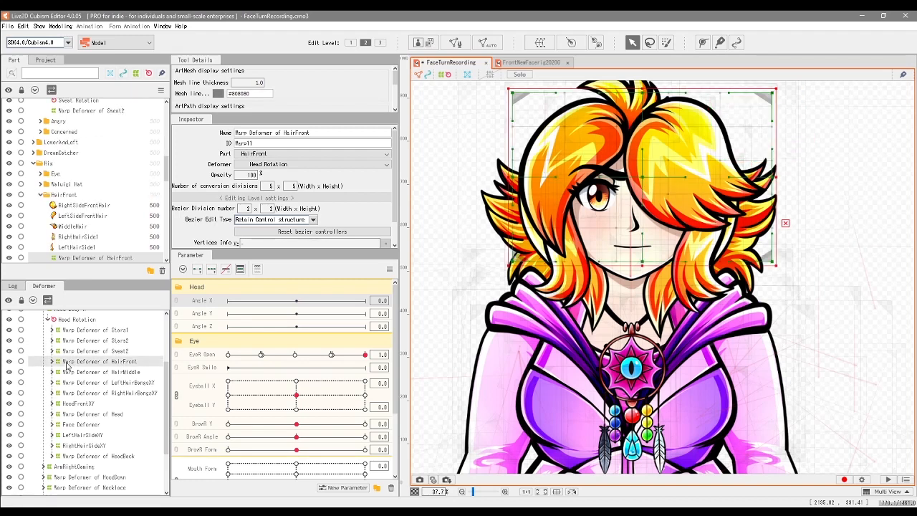
left_click(52, 362)
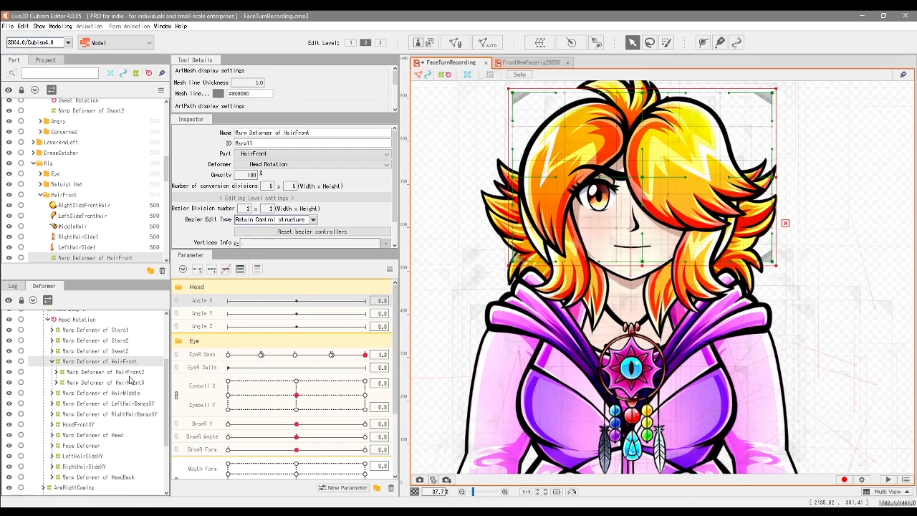
left_click(127, 373)
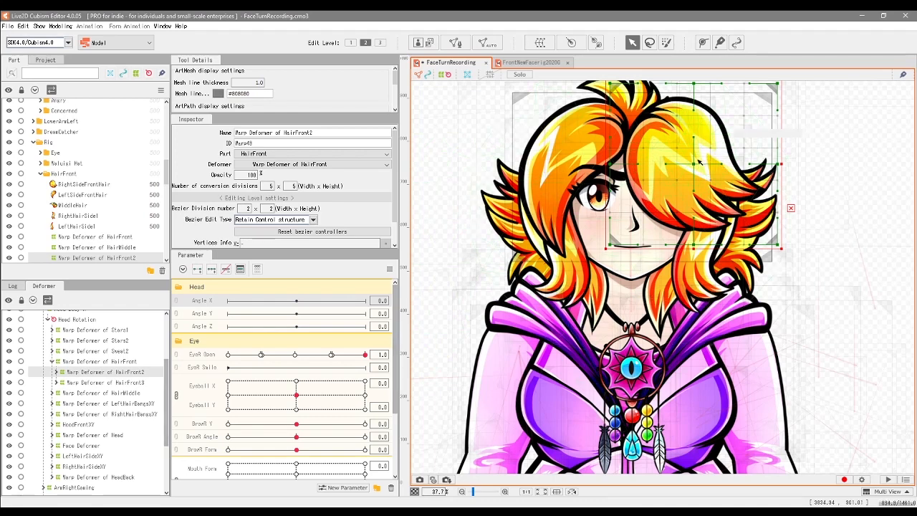
left_click_drag(685, 170, 675, 176)
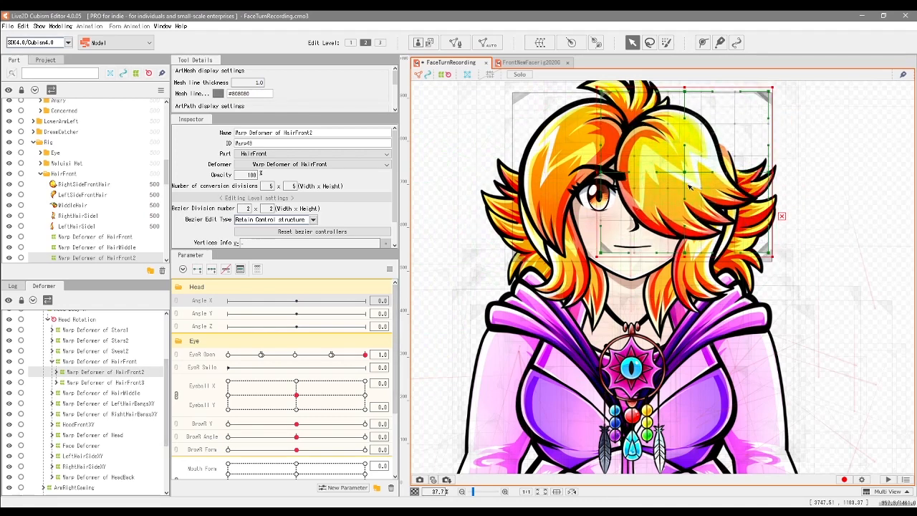
key("ctrl+z")
key("ctrl+z")
mouse_move(625, 206)
left_mouse_down()
mouse_move(635, 215)
mouse_move(614, 213)
left_mouse_up()
key("ctrl+z")
Expand the HairFront branch and compare the HairFront3 and HairFront2 warp deformers with the nested RightHairFrontPhysics deformer.
left_click(53, 361)
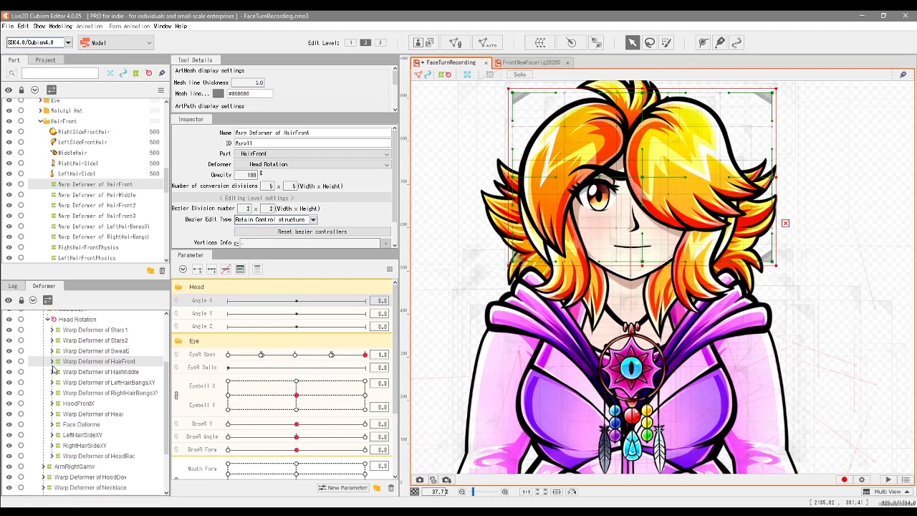
left_click(52, 361)
left_click(86, 393)
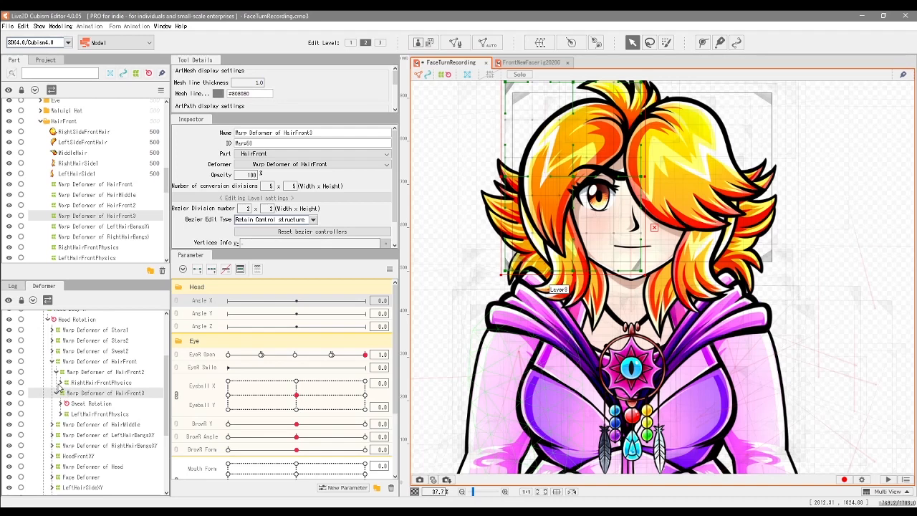
left_click(106, 384)
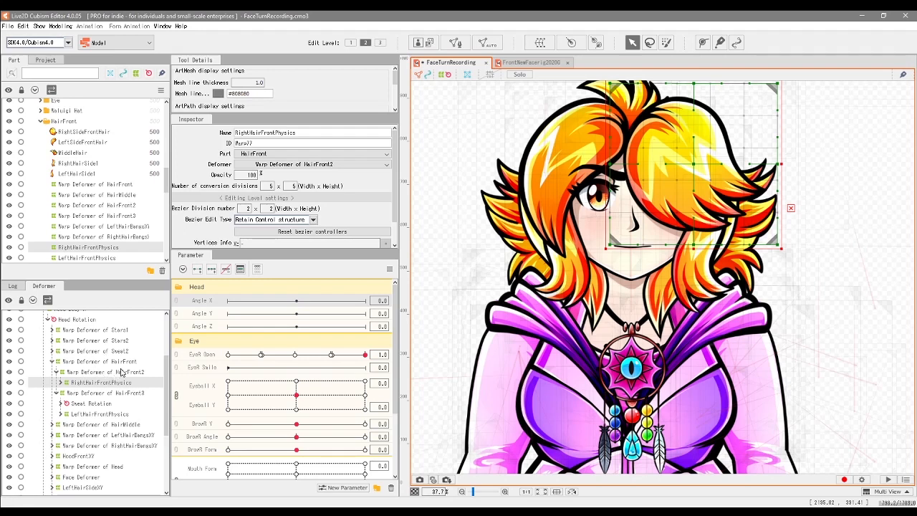
left_click(122, 372)
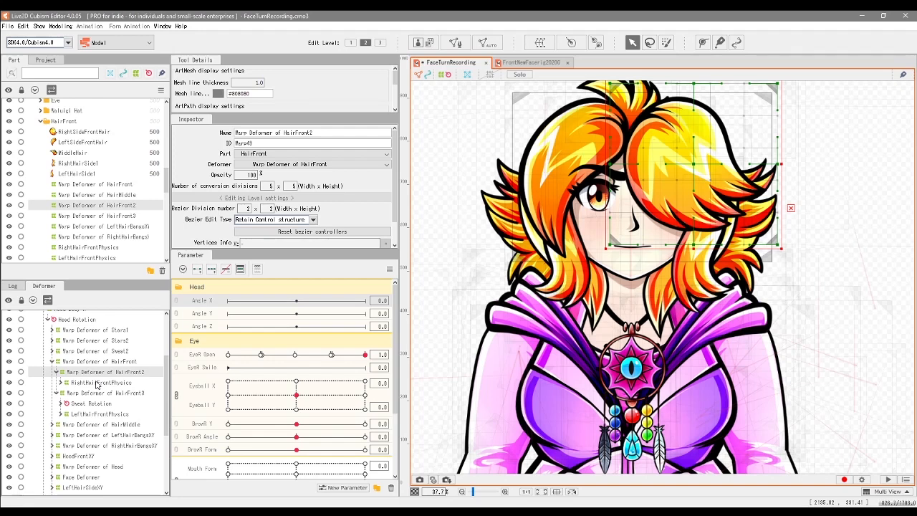
left_click(92, 385)
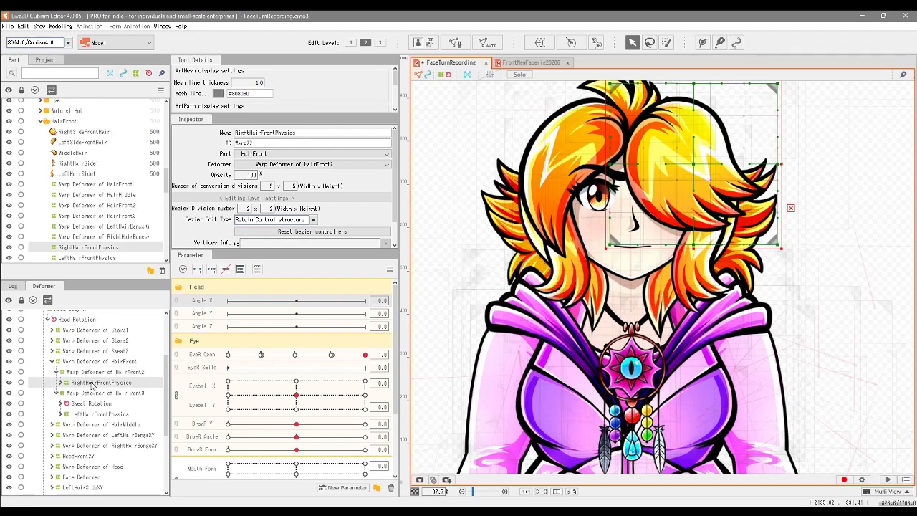
left_click(105, 373)
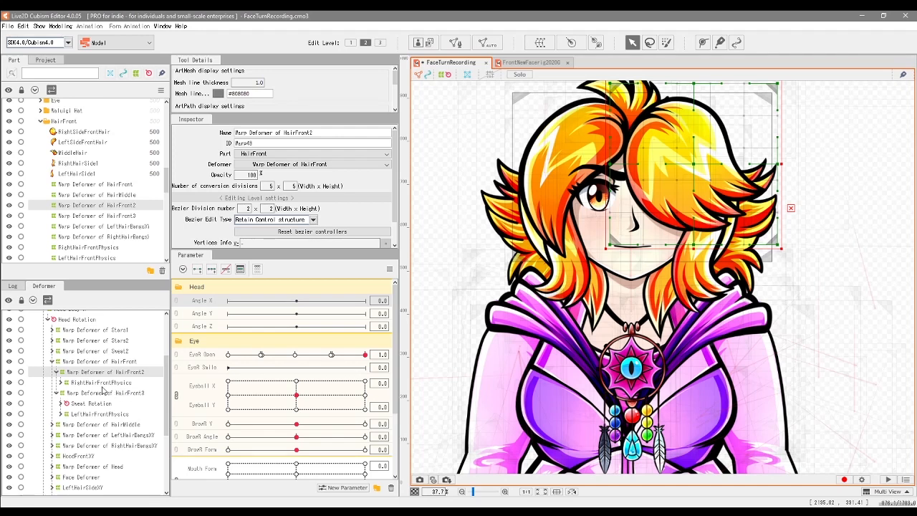
Collapse the HairFront2 and HairFront3 branches and examine the HairMiddle warp deformer on the canvas.
left_click(57, 372)
left_click(57, 382)
left_click(106, 394)
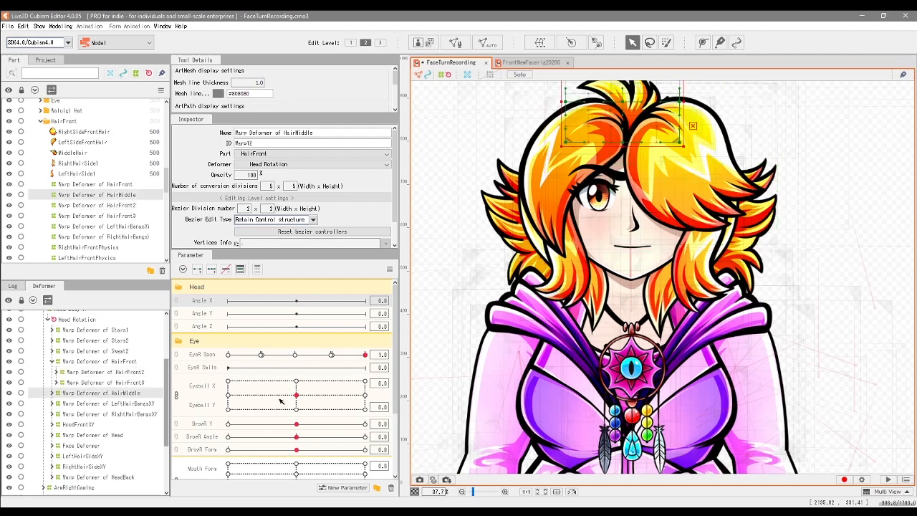
left_click_drag(659, 255, 669, 301)
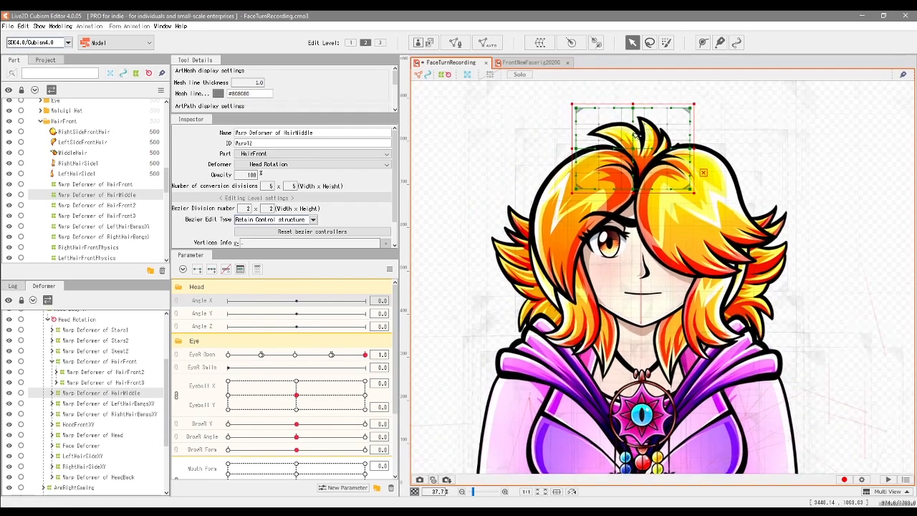
Examine the LeftHairBangsXY and RightHairBangsXY warp deformers with their physics children, and the HoodFrontXY deformer.
left_click(91, 404)
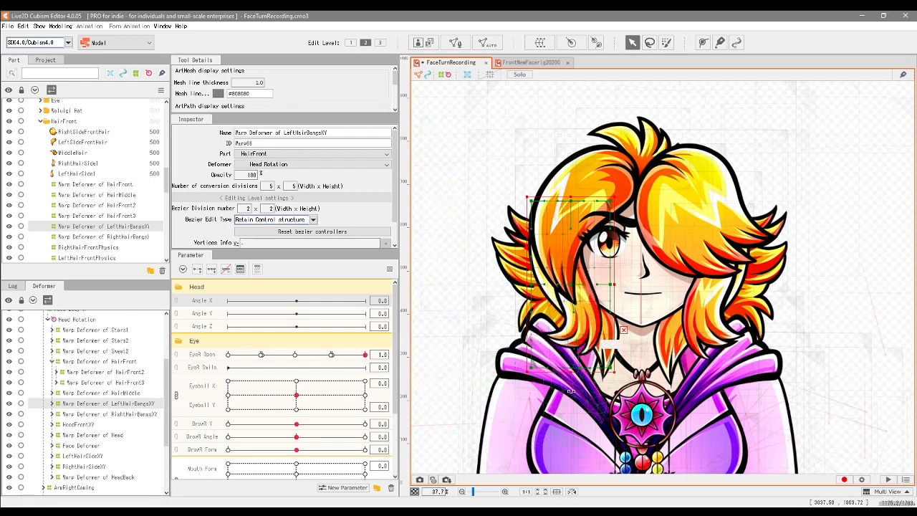
left_click(52, 403)
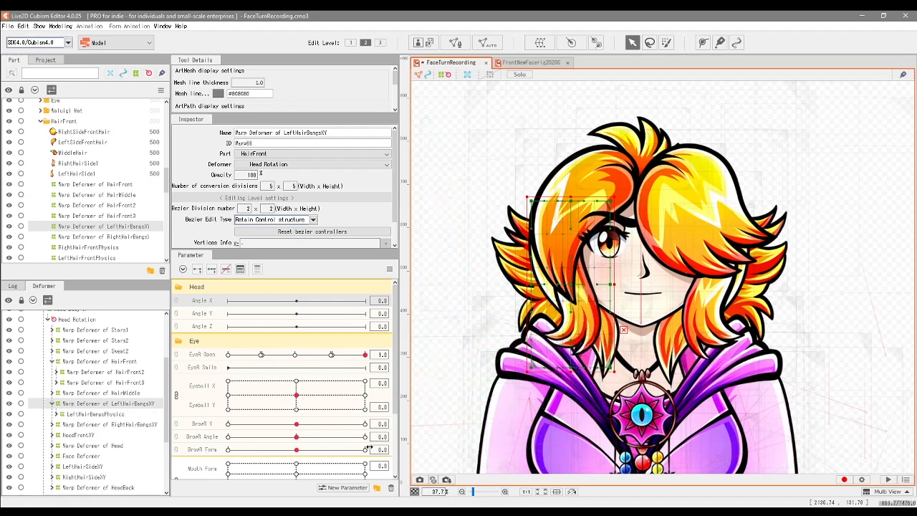
left_click(107, 425)
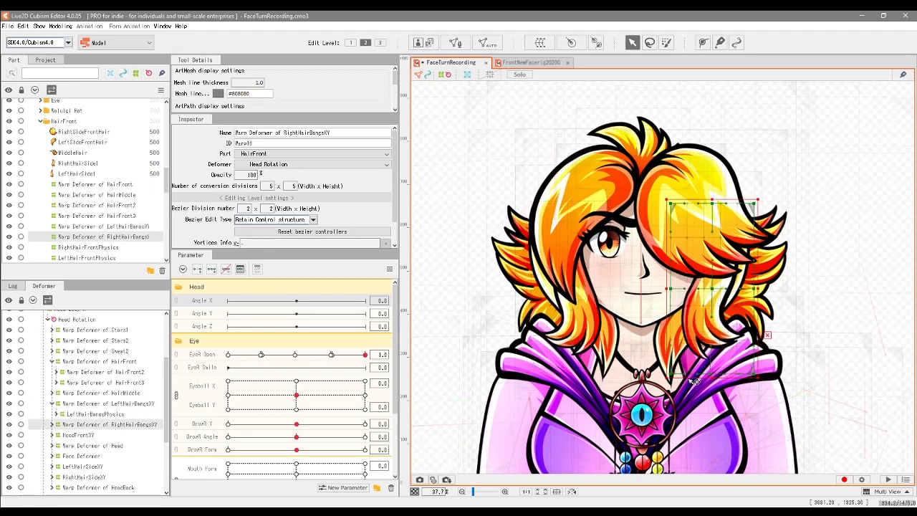
left_click(90, 410)
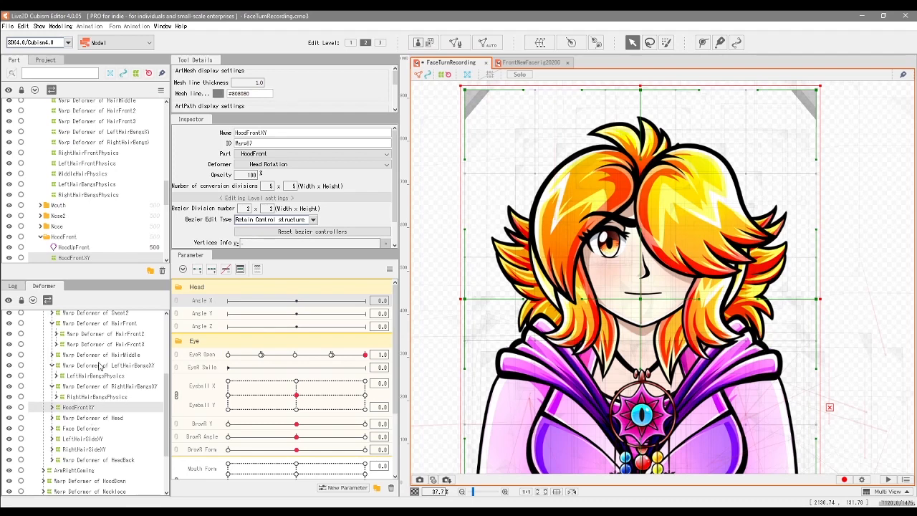
Examine the Warp Deformer of Head and its EarLeftXY, EarRightXY and Head XY children, including the parts under Head XY.
left_click(98, 419)
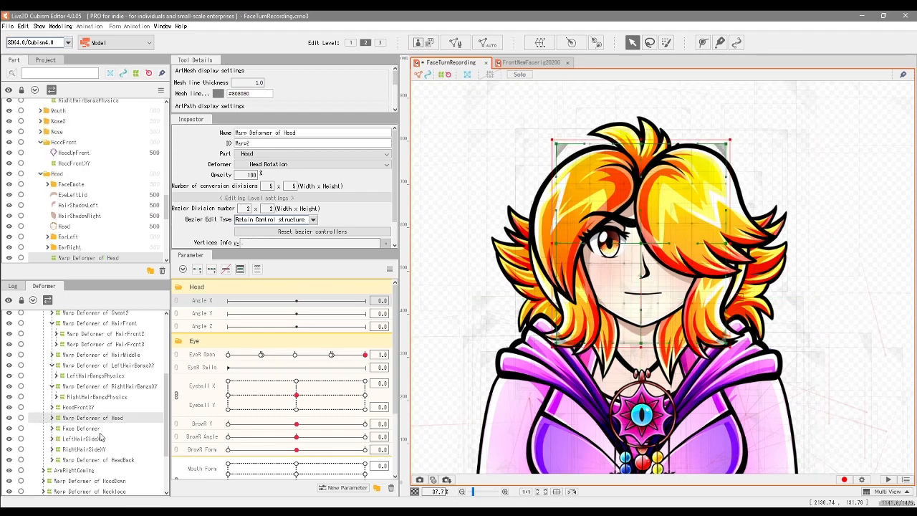
left_click(53, 417)
left_click(101, 429)
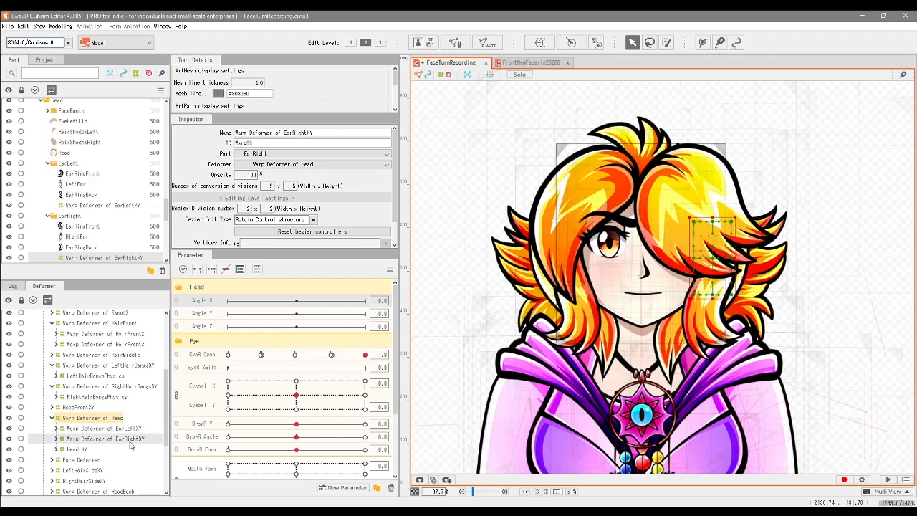
left_click(79, 449)
mouse_move(640, 345)
left_mouse_down()
mouse_move(630, 341)
mouse_move(647, 349)
mouse_move(640, 344)
left_mouse_up()
left_click(56, 450)
scroll(115, 380, "down", 2)
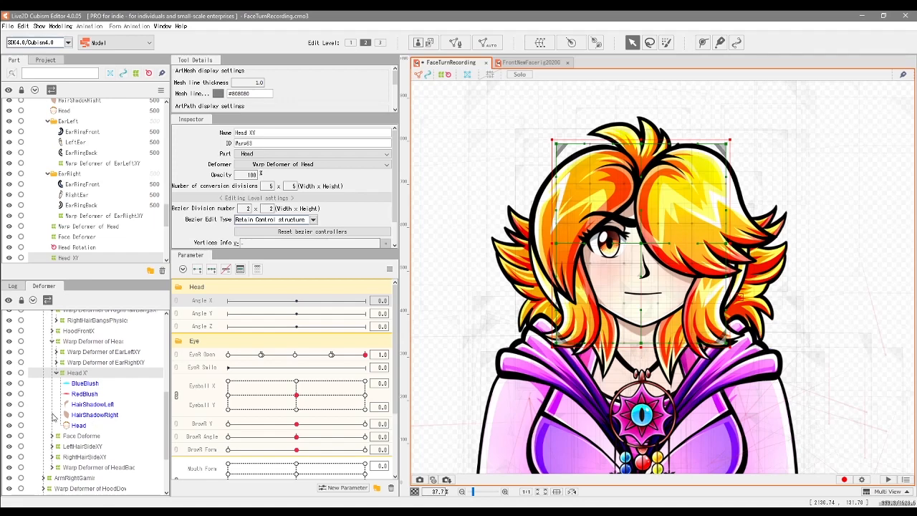
left_click(55, 372)
scroll(133, 404, "up", 1)
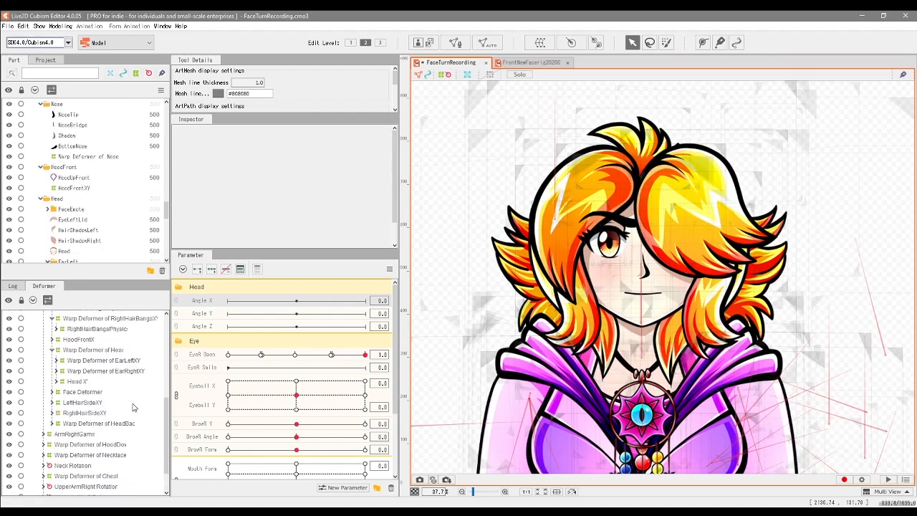
Try shifting the lower middle control point of the Face Deformer sideways and undo the change.
left_click(79, 392)
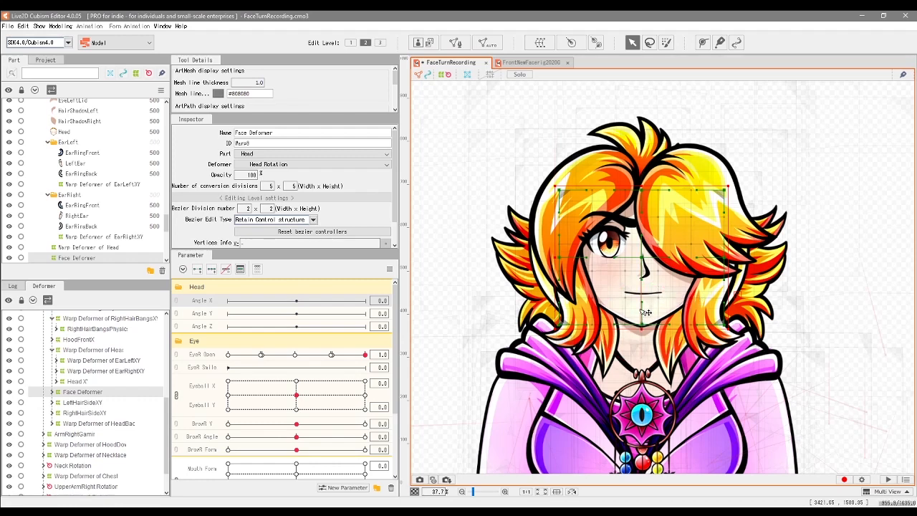
left_click_drag(650, 313, 626, 310)
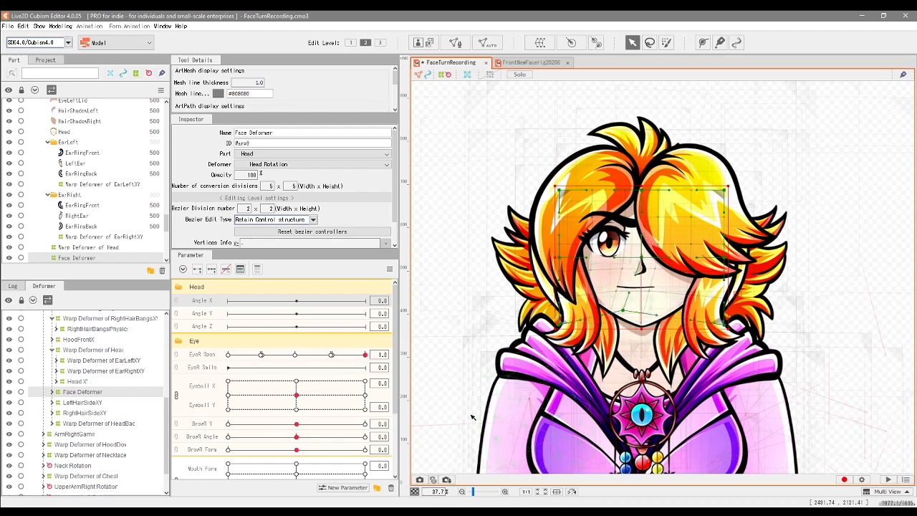
key("ctrl+z")
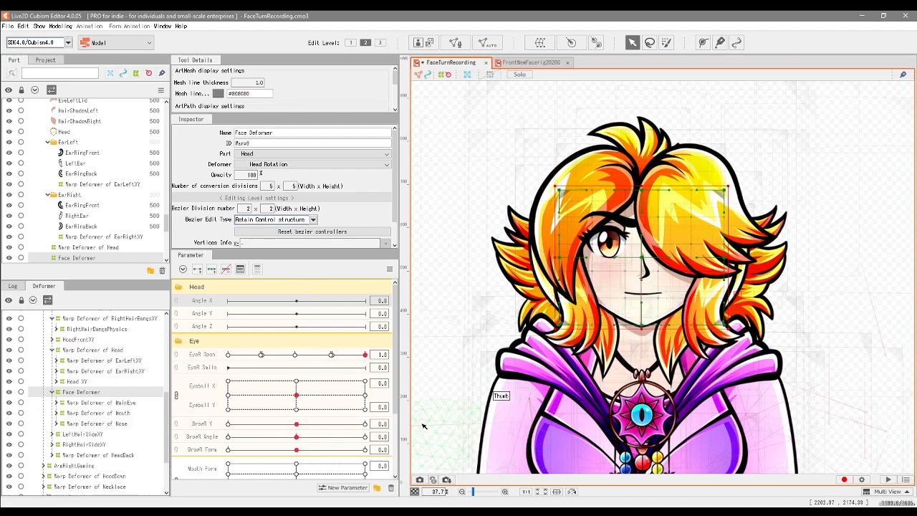
Try shifting the lower middle control point of the Warp Deformer of MainEye and undo the change.
left_click(123, 404)
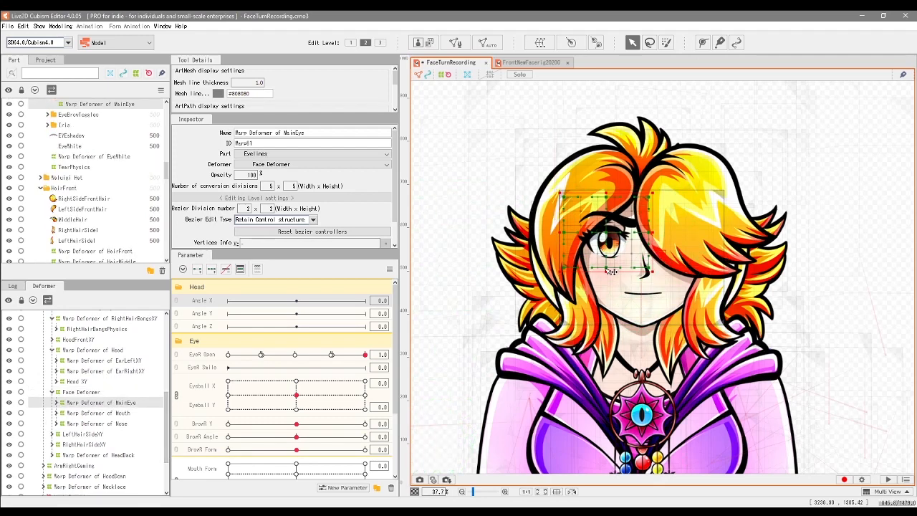
mouse_move(605, 269)
left_mouse_down()
mouse_move(617, 272)
mouse_move(608, 275)
left_mouse_up()
key("ctrl+z")
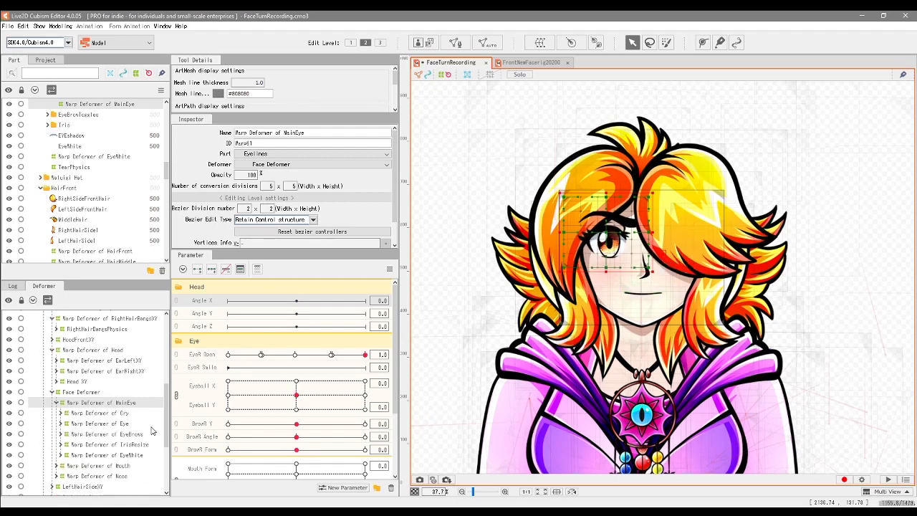
Examine the Warp Deformer of Eye and its eyelid and eyelash parts, and collapse the Face Deformer branch.
left_click(118, 426)
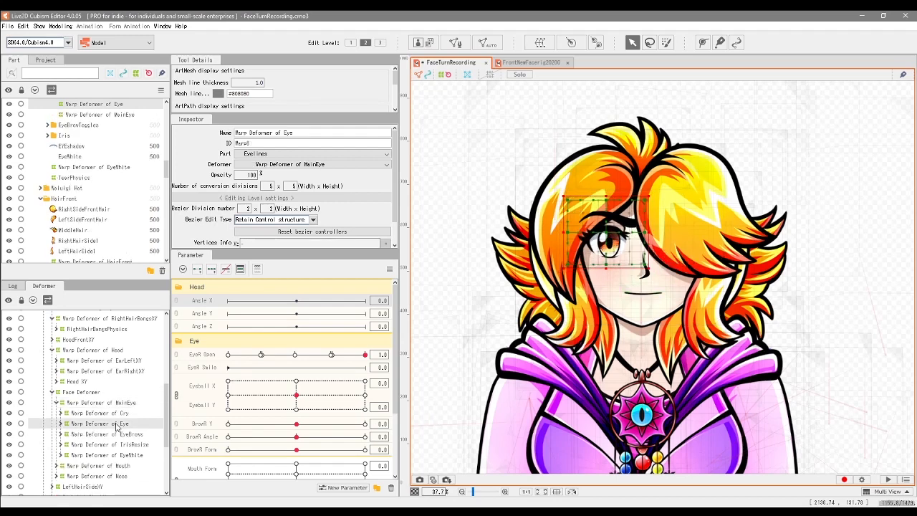
left_click(61, 423)
scroll(111, 439, "down", 2)
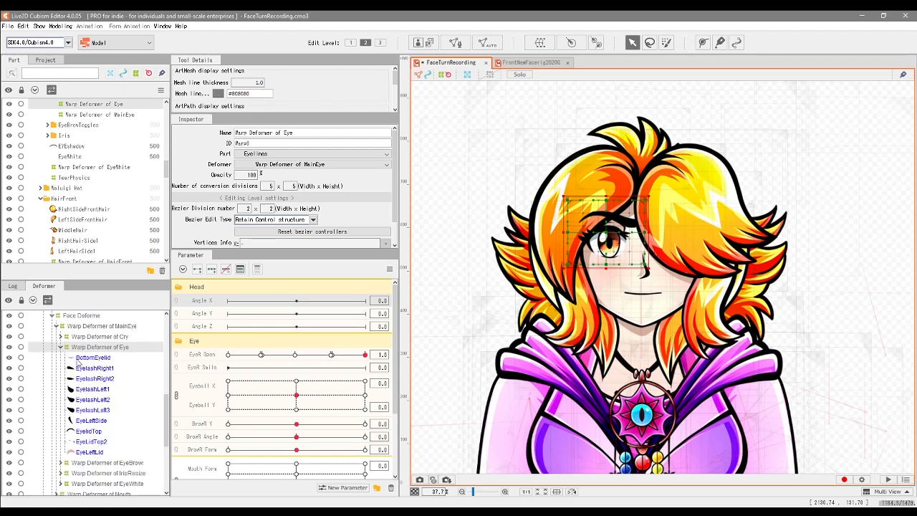
left_click(61, 346)
scroll(75, 361, "up", 1)
left_click(56, 369)
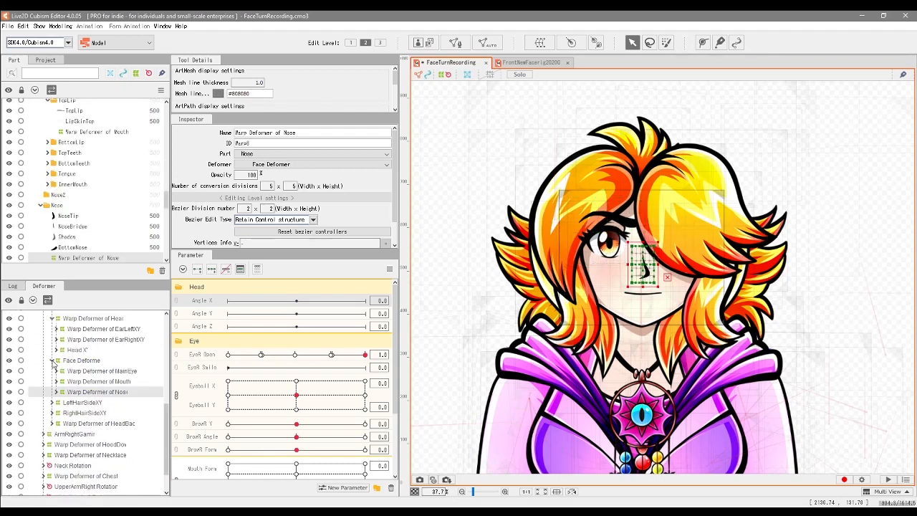
left_click(80, 360)
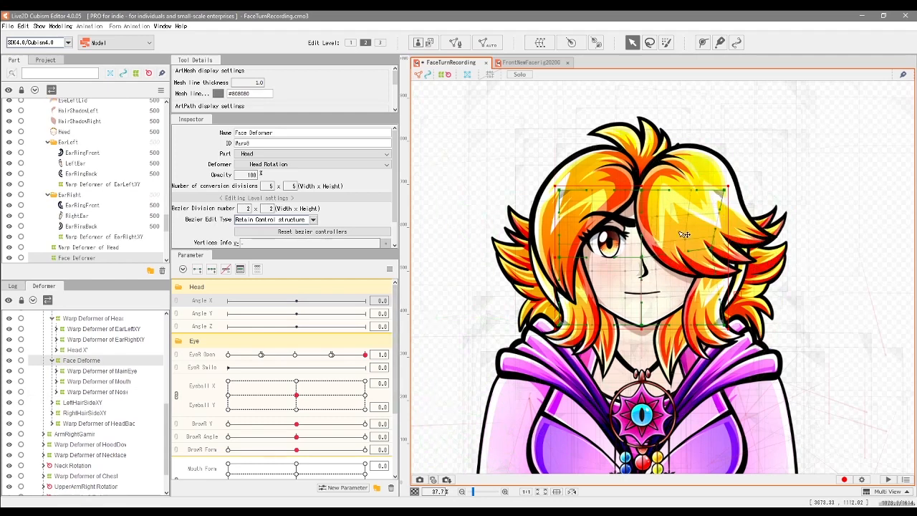
left_click(52, 359)
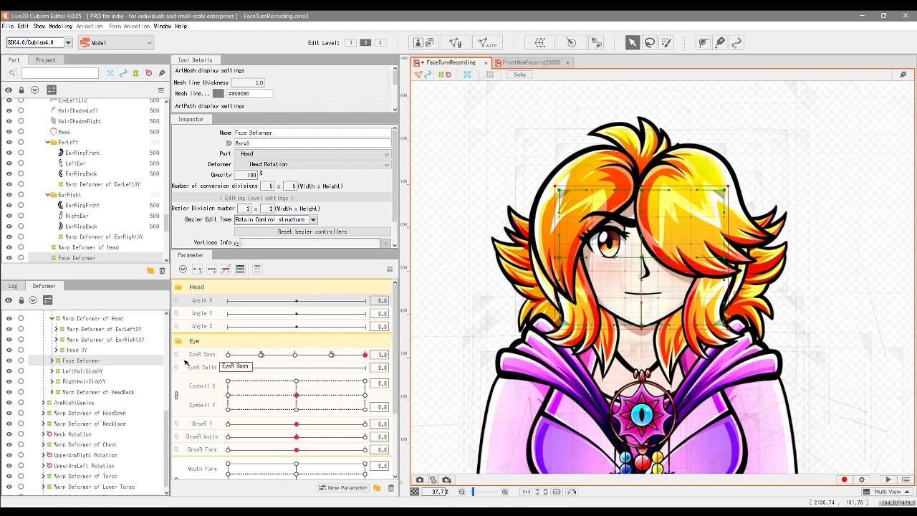
Examine the LeftHairSideXY and RightHairSideXY deformers with their physics children, and the Warp Deformer of HeadBack.
left_click(72, 370)
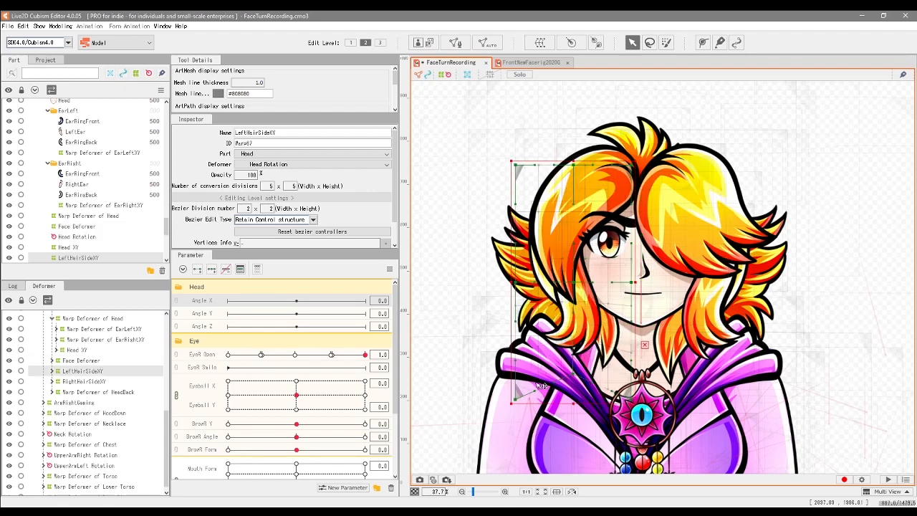
left_click(52, 370)
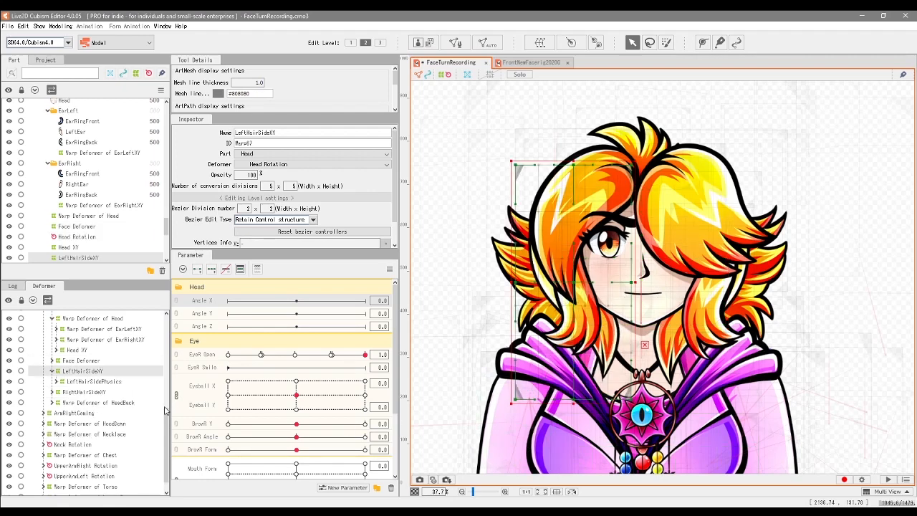
left_click(90, 393)
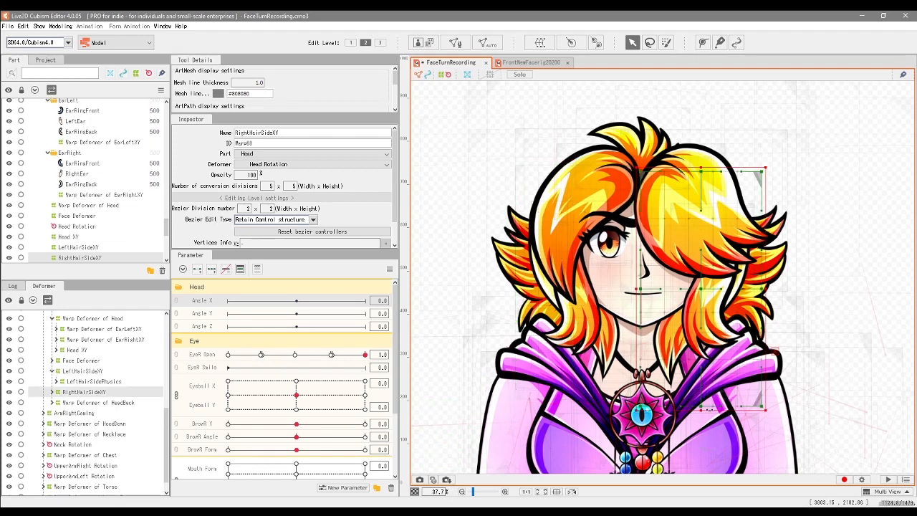
left_click(52, 392)
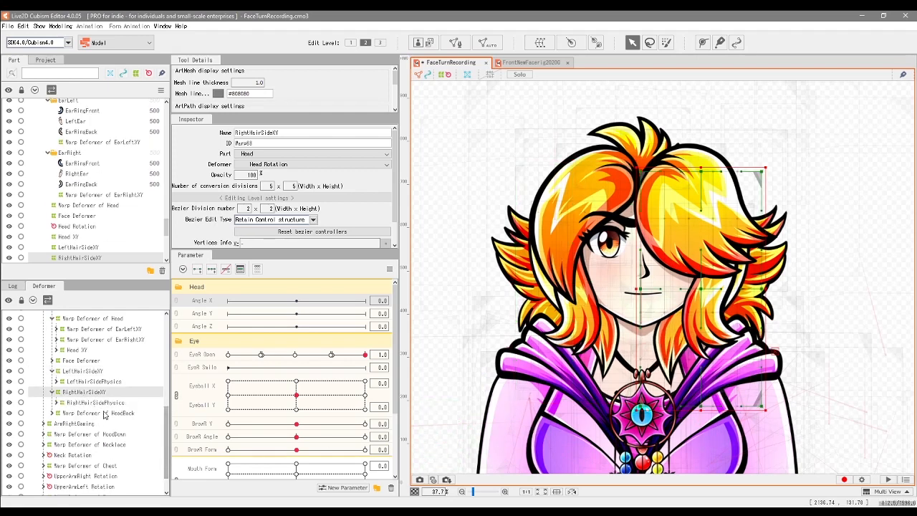
left_click(101, 414)
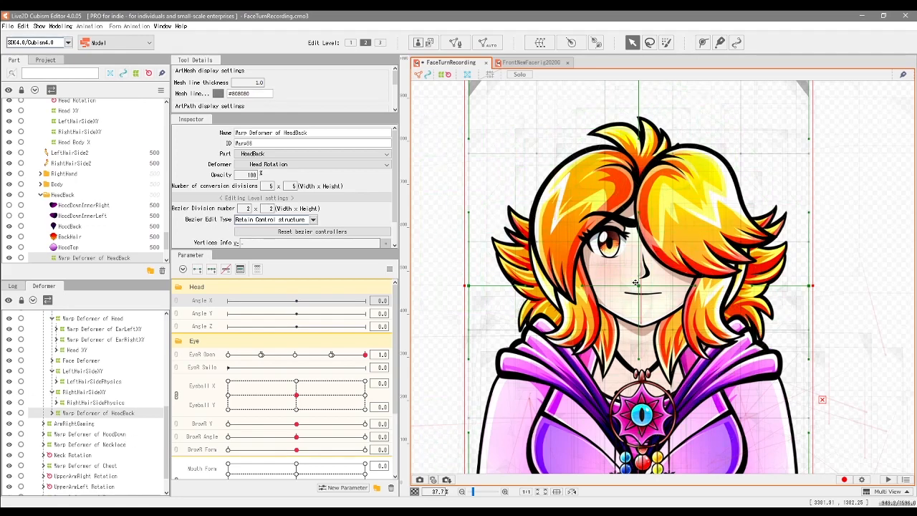
scroll(642, 286, "down", 5)
left_click_drag(636, 173, 774, 198)
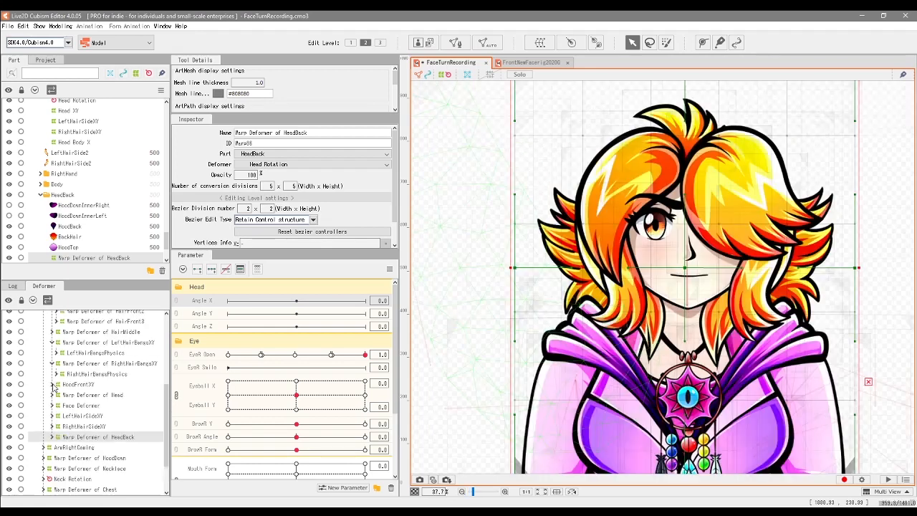
Collapse the RightHairBangsXY, LeftHairBangsXY and HairFront branches under Head Rotation.
left_click(53, 385)
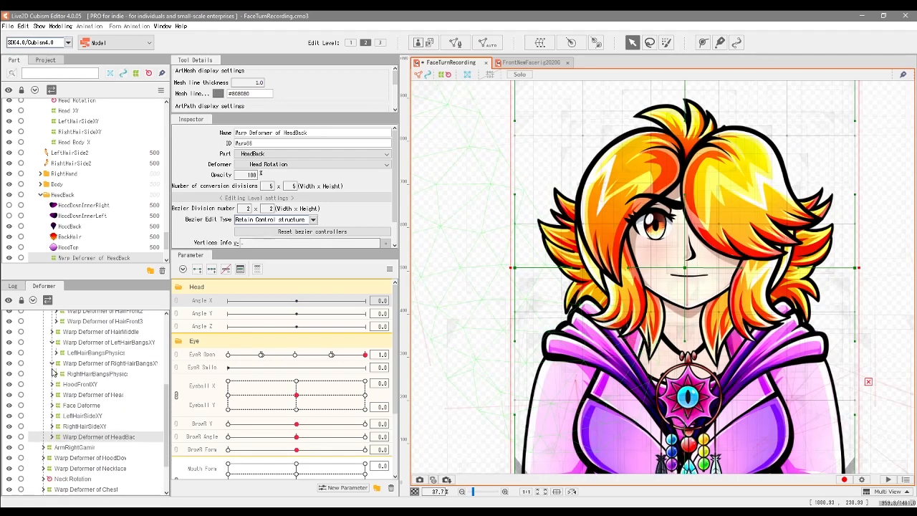
left_click(52, 364)
left_click(52, 343)
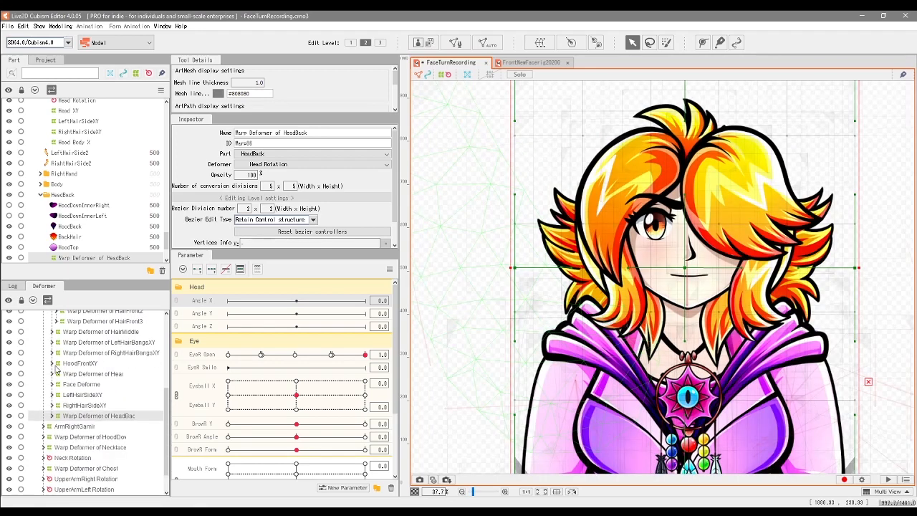
scroll(56, 365, "up", 2)
left_click(52, 377)
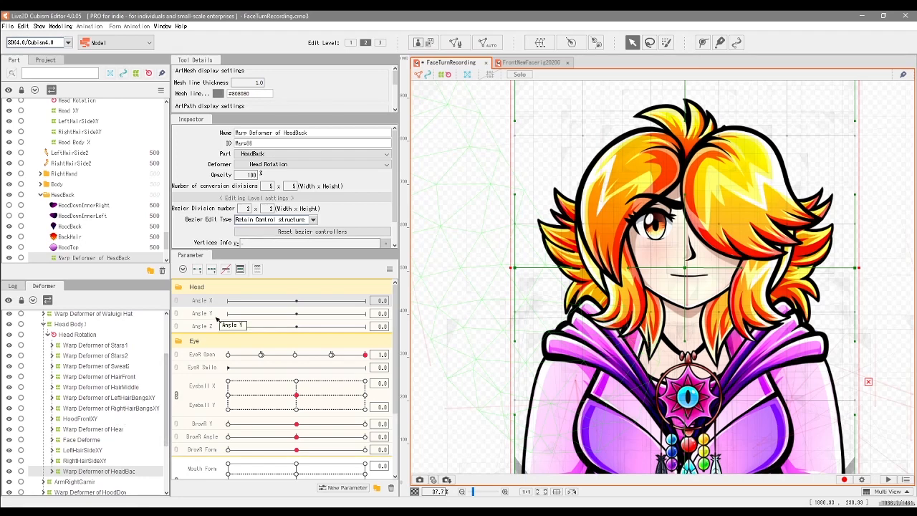
left_click_drag(553, 367, 519, 389)
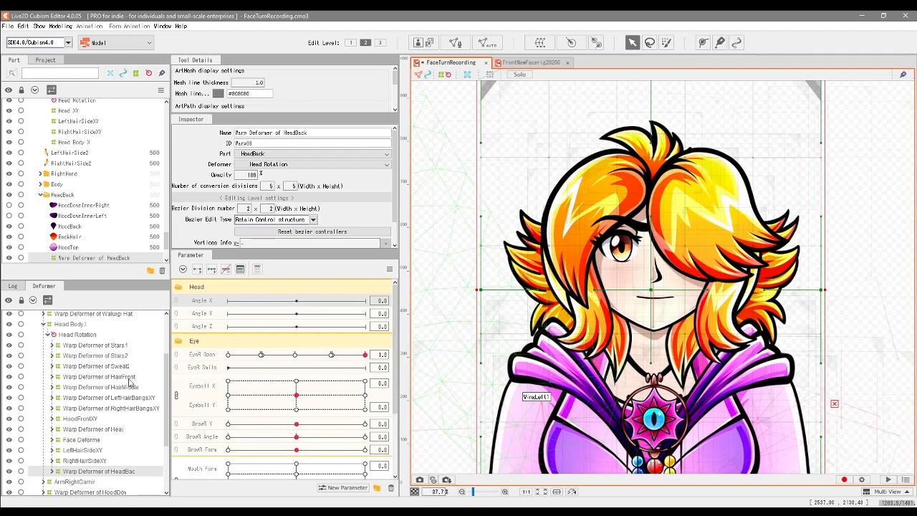
Expand the HairFront branch and select the HairFront, HairFront2 and HairFront3 warp deformers together.
left_click(129, 378)
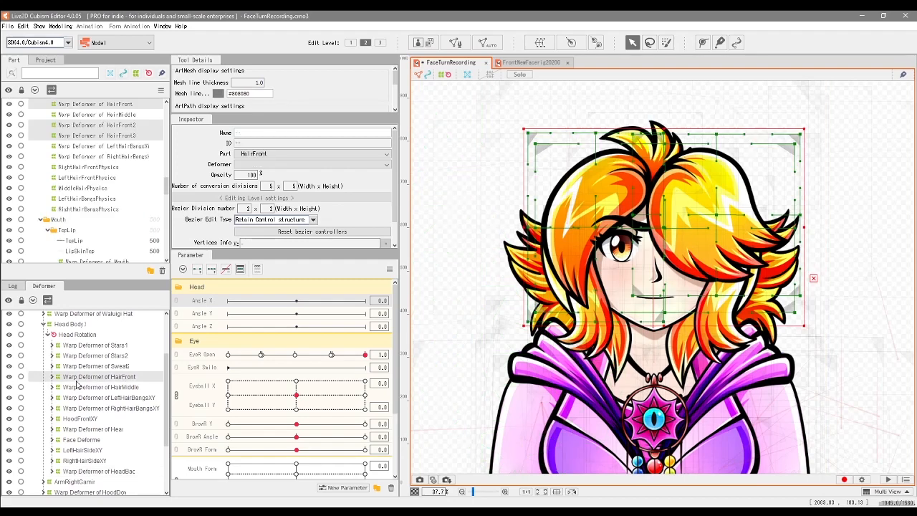
left_click(53, 377)
left_click(104, 380)
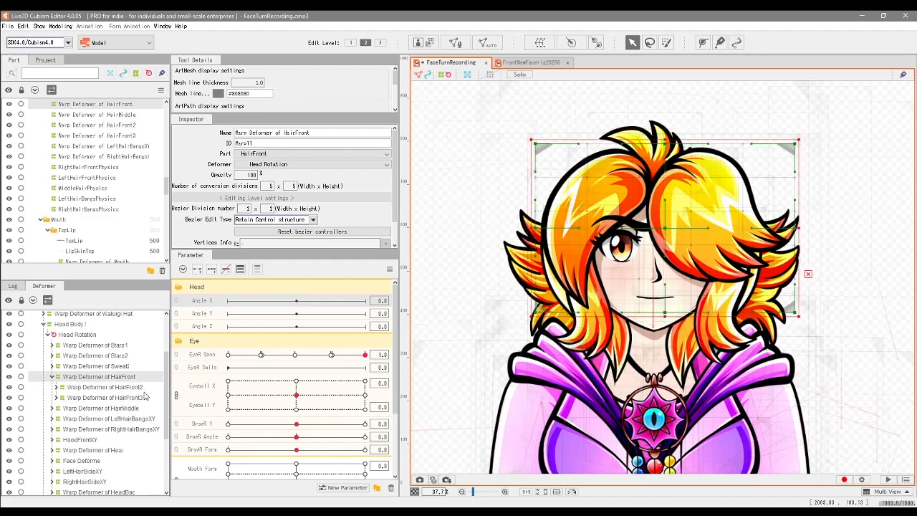
left_click(143, 388, "ctrl")
left_click(145, 399, "ctrl")
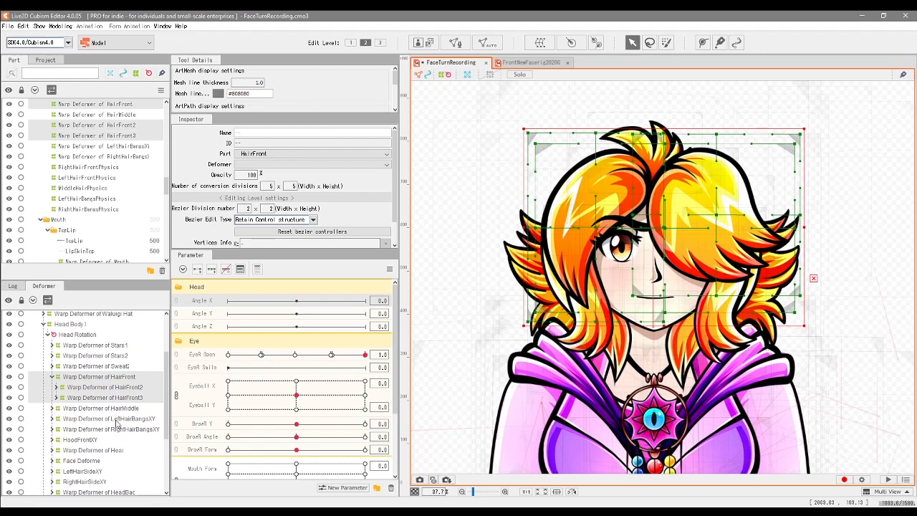
Add the HairMiddle, LeftHairBangsXY and RightHairBangsXY warp deformers to the selection.
left_click(54, 409)
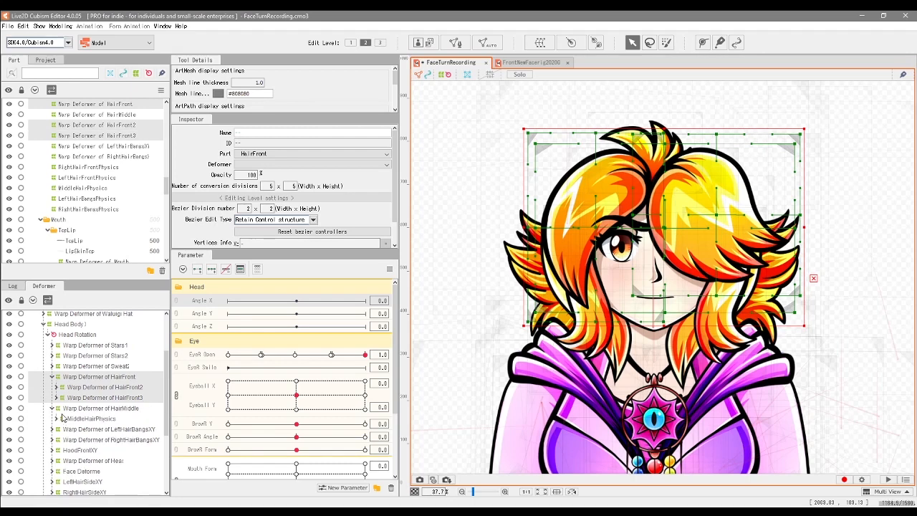
left_click(54, 409)
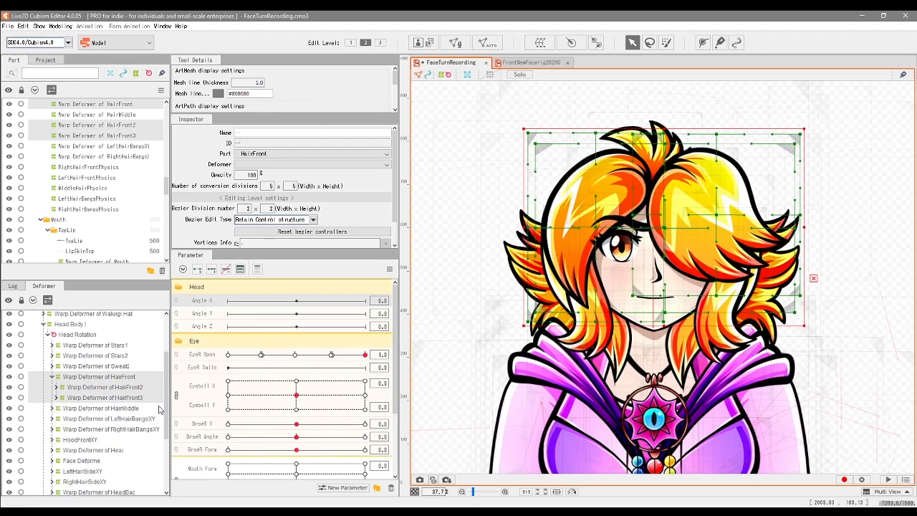
left_click(119, 409, "ctrl")
scroll(147, 435, "down", 1)
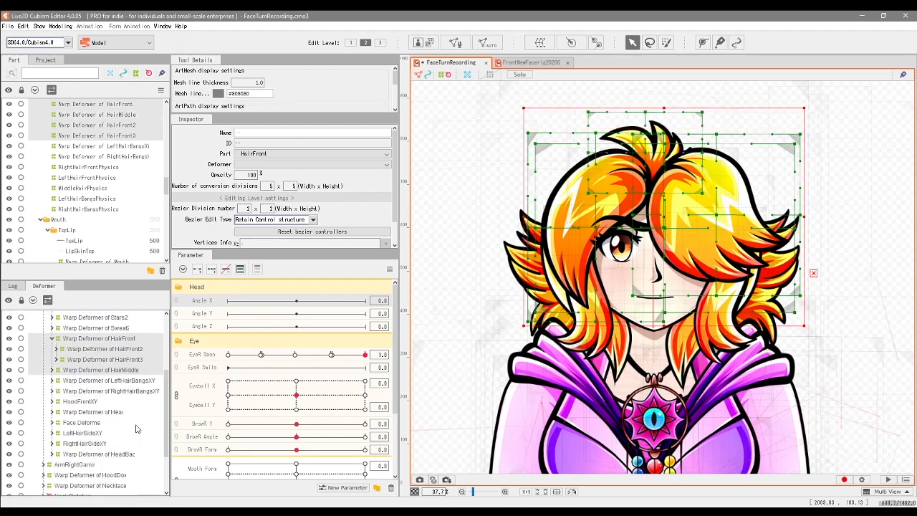
left_click(155, 384, "ctrl")
left_click(154, 397, "ctrl")
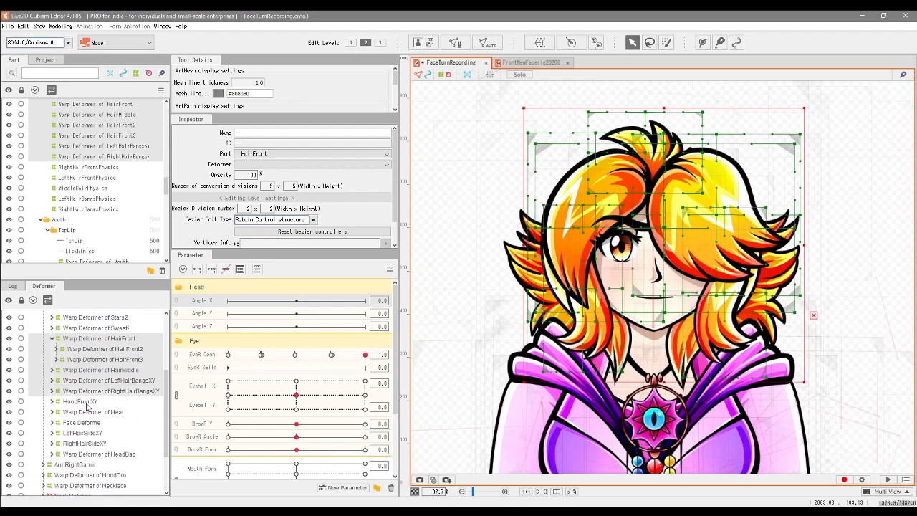
Expand the Warp Deformer of Head and add it with its EarLeftXY, EarRightXY and Head XY children to the selection.
left_click(52, 412)
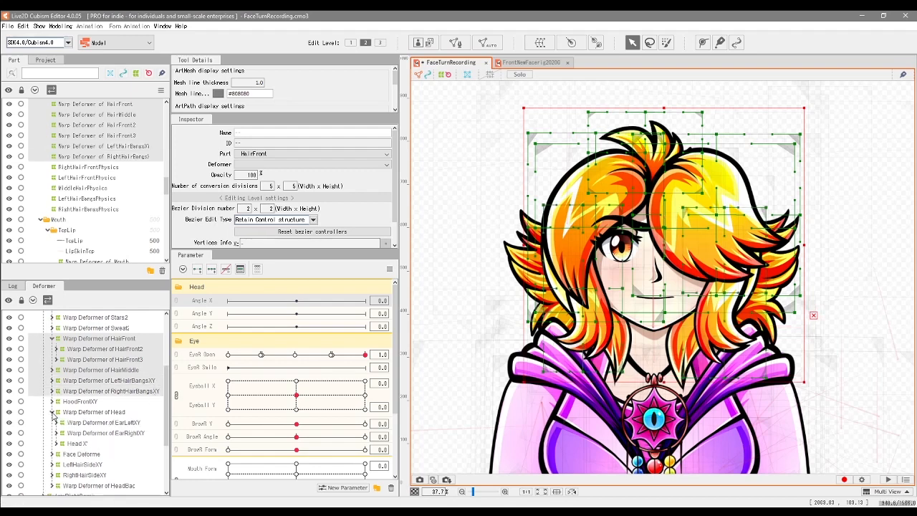
left_click(115, 413, "ctrl")
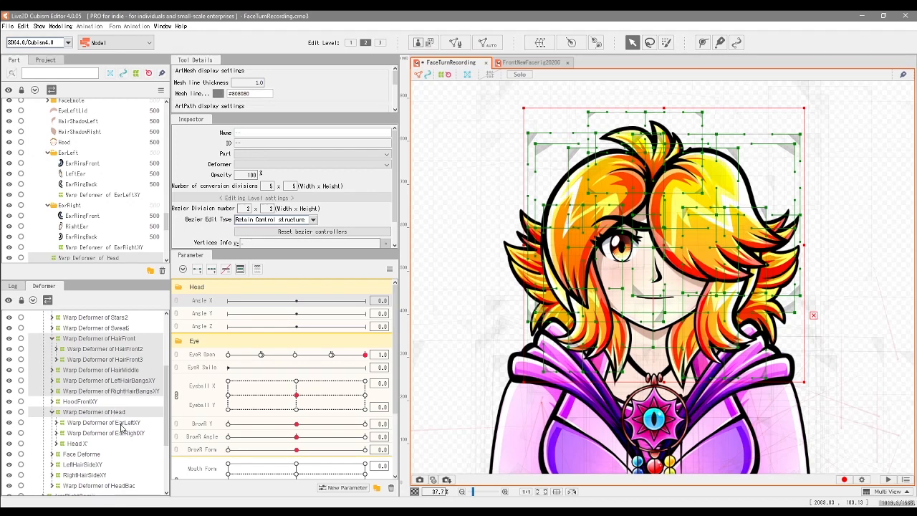
left_click(101, 424, "ctrl")
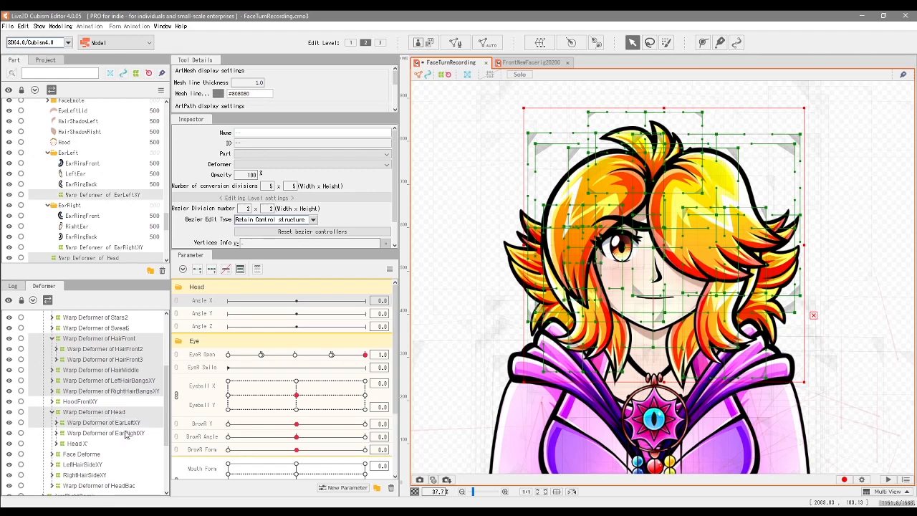
left_click(119, 433, "ctrl")
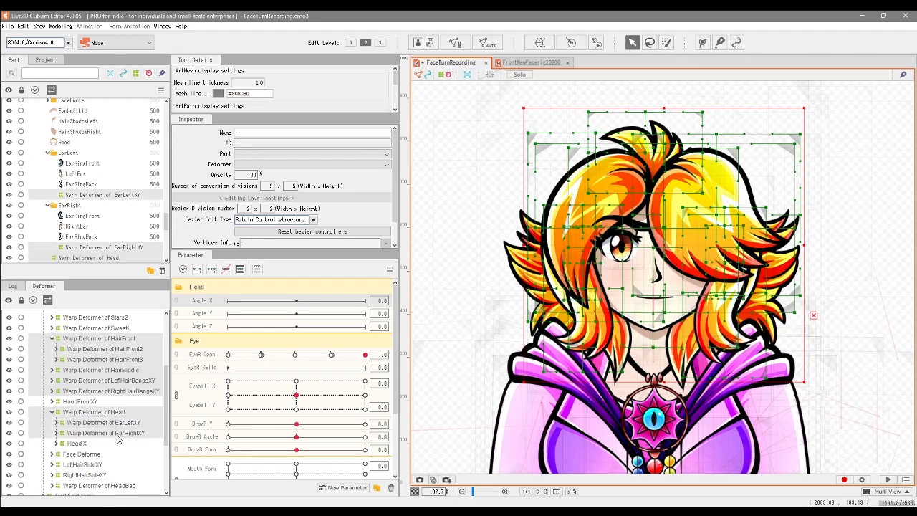
left_click(77, 444, "ctrl")
scroll(89, 445, "down", 1)
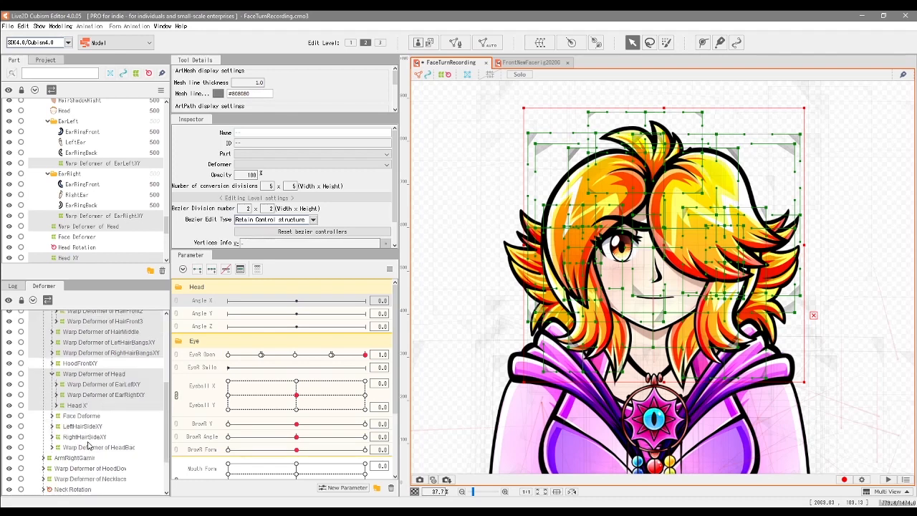
left_click(56, 405)
left_click(56, 420)
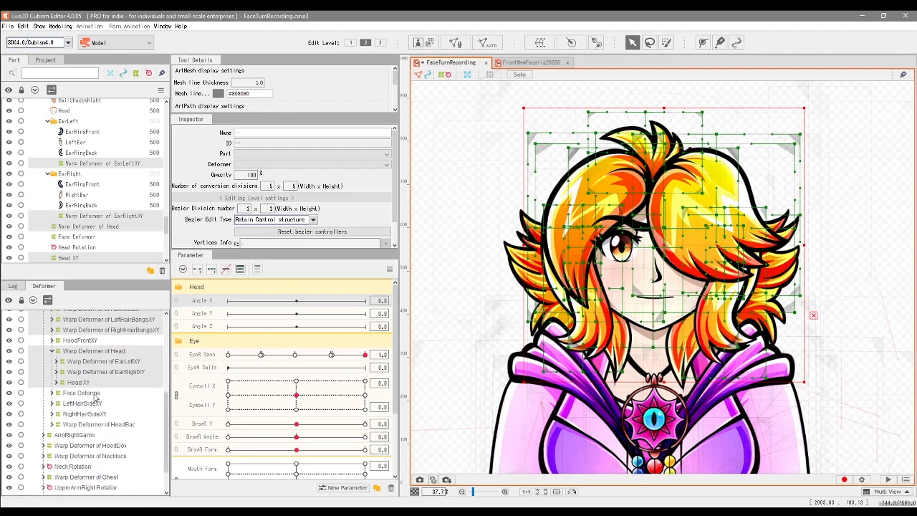
Add the Face Deformer, LeftHairSideXY and RightHairSideXY to the selection, expanding the Face Deformer branch.
left_click(95, 394, "ctrl")
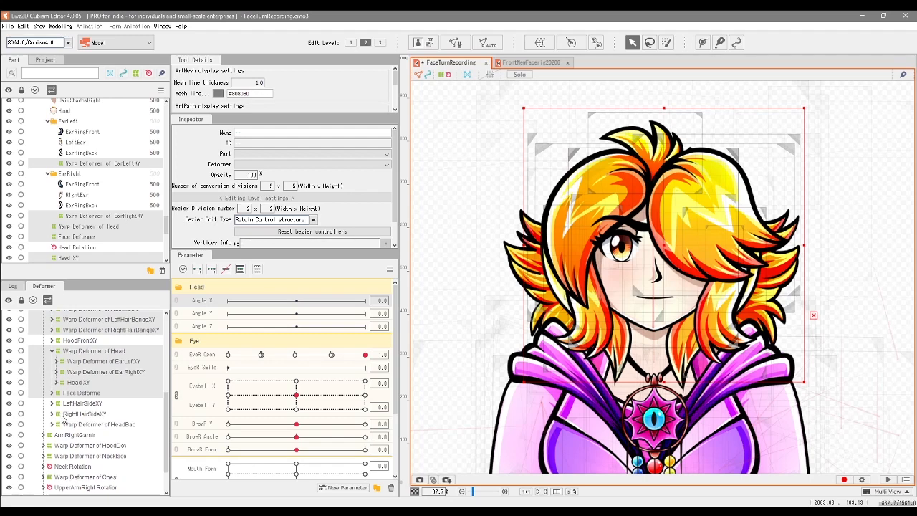
double_click(108, 394)
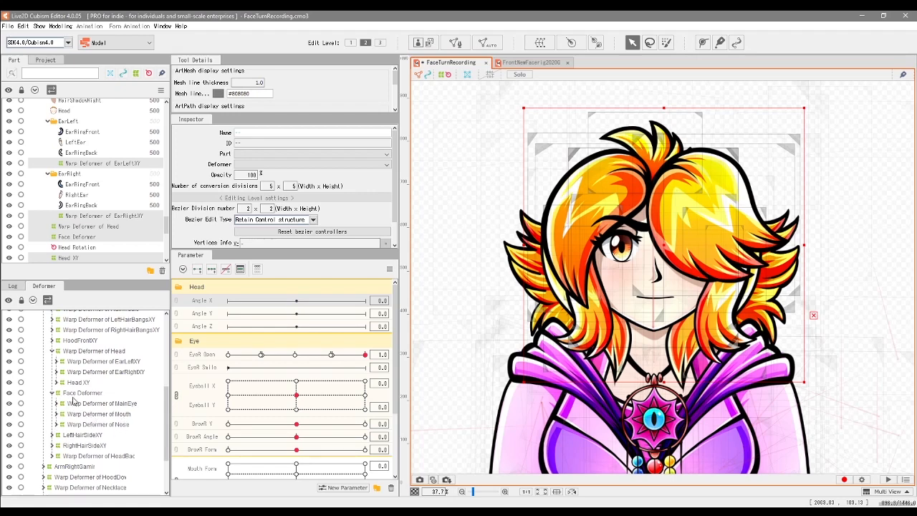
scroll(120, 439, "down", 1)
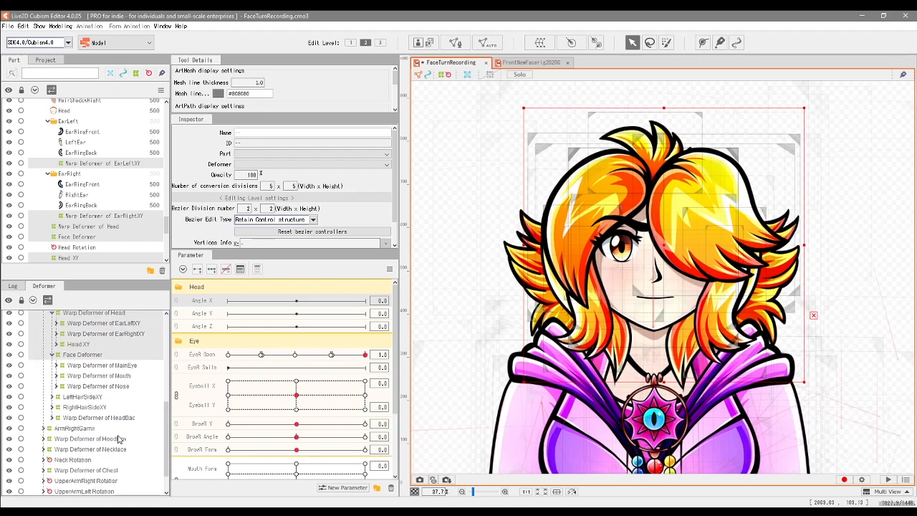
left_click(97, 398)
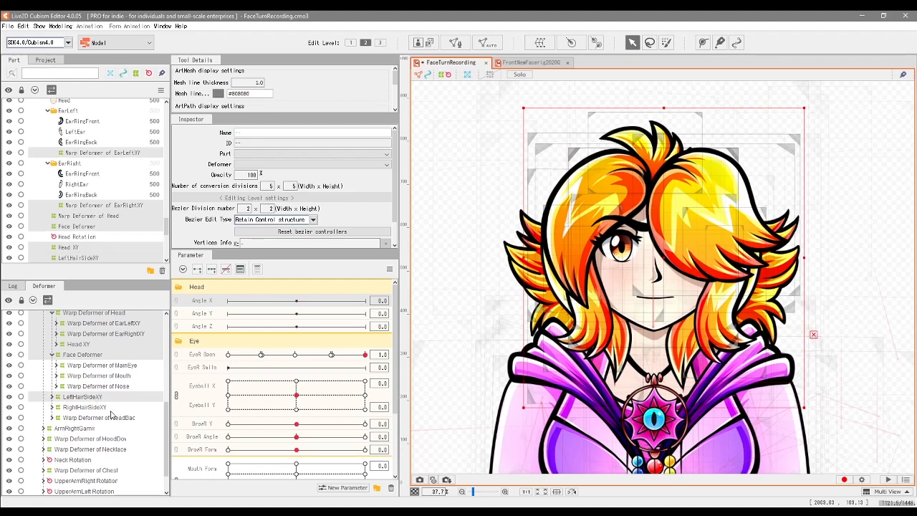
left_click(94, 407, "ctrl")
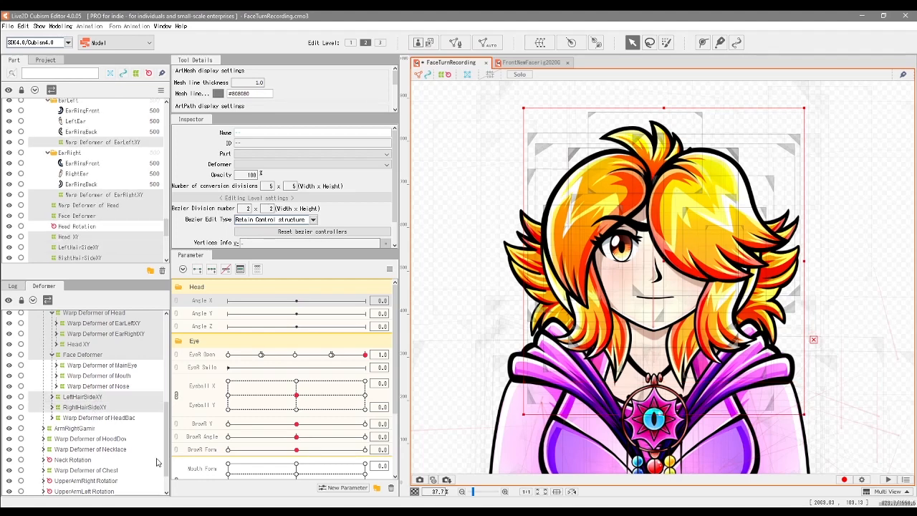
Add the HeadBack warp deformer to the selection, then add three keyforms each to Angle X and Angle Y and link the two parameters.
left_click(107, 417, "ctrl")
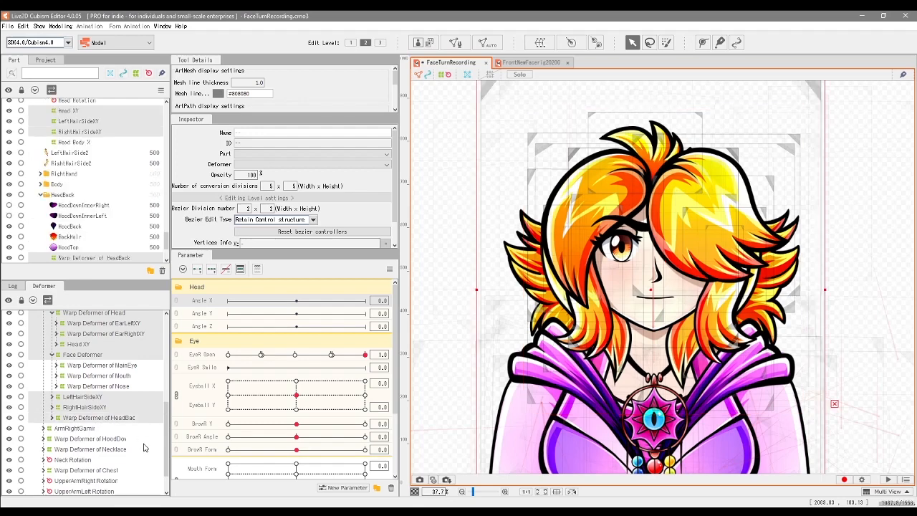
scroll(126, 392, "up", 4)
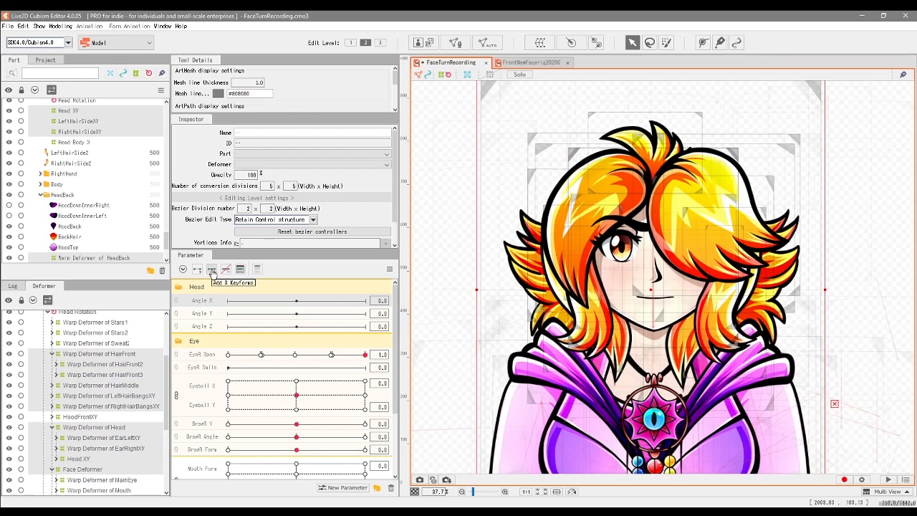
left_click(212, 274)
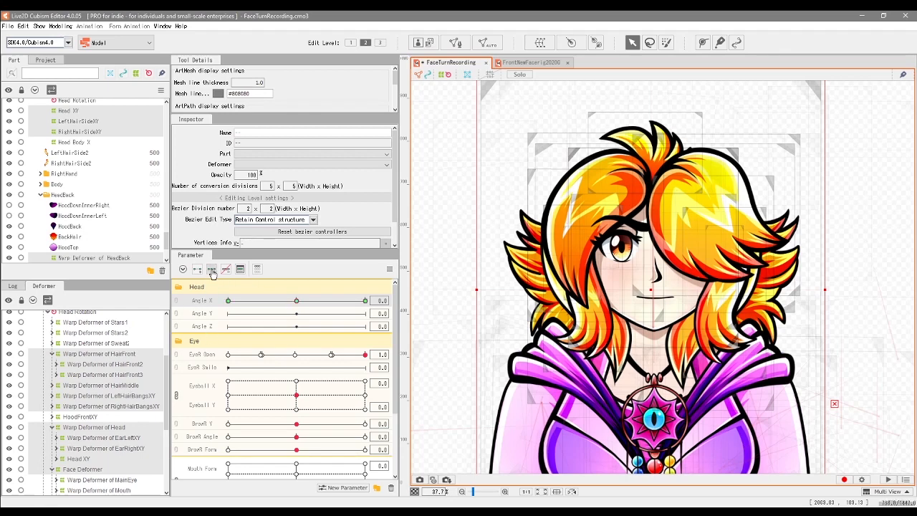
left_click(212, 316)
left_click(214, 273)
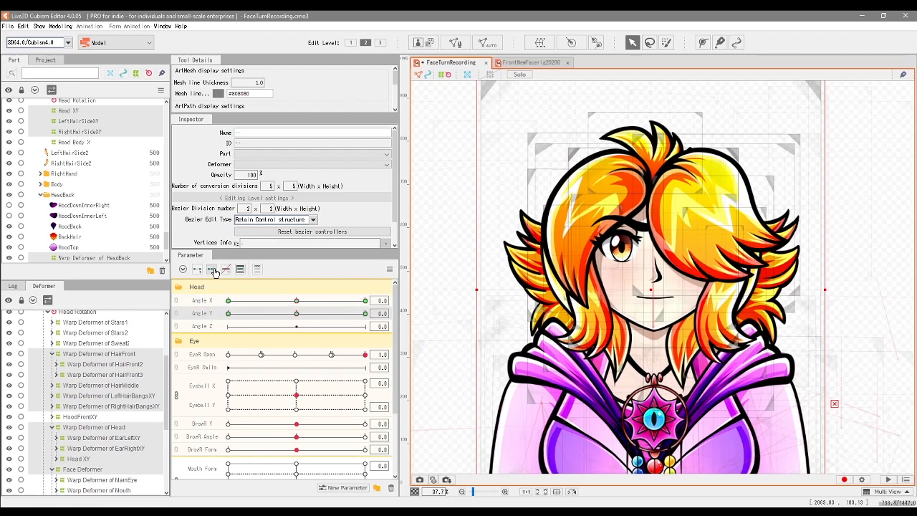
left_click(179, 303)
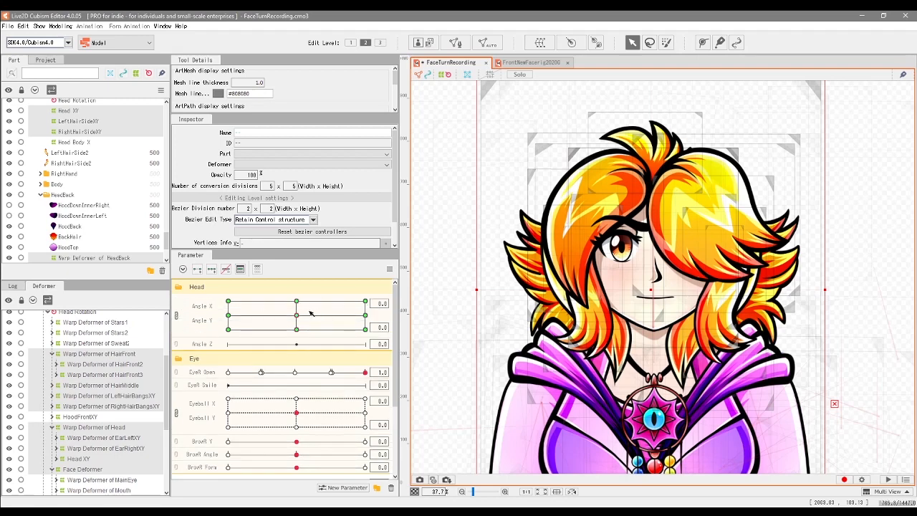
Move the linked Angle X and Angle Y parameter through its key positions and look up the Synthesize corners command.
mouse_move(311, 313)
left_mouse_down()
mouse_move(296, 334)
mouse_move(296, 315)
left_mouse_up()
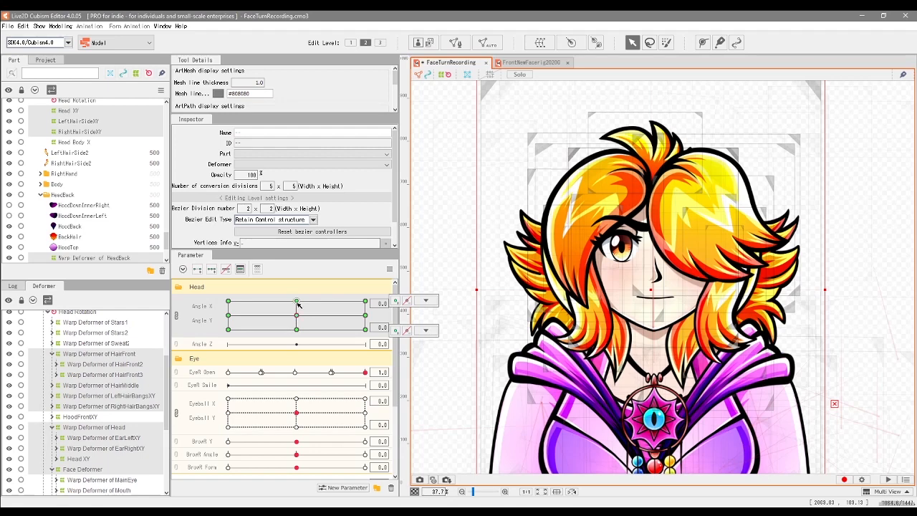
left_click(366, 316)
left_click(228, 316)
left_click(389, 268)
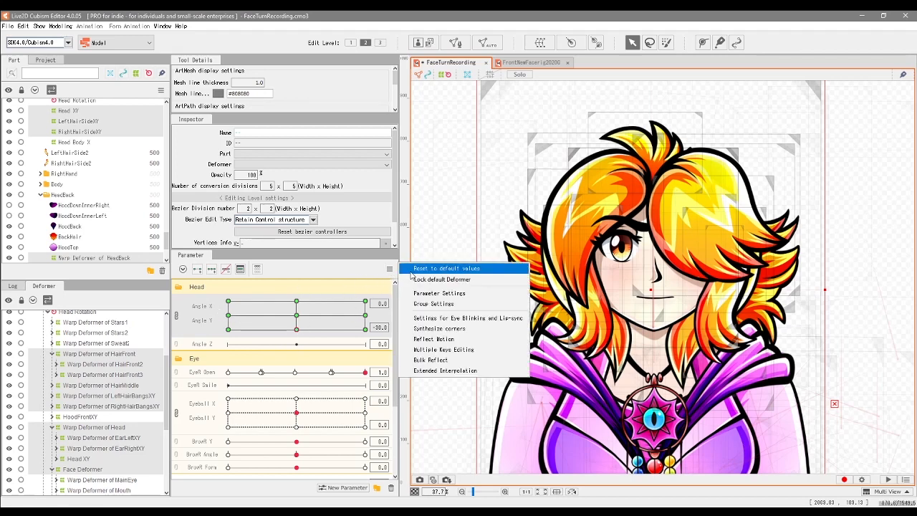
left_click(472, 331)
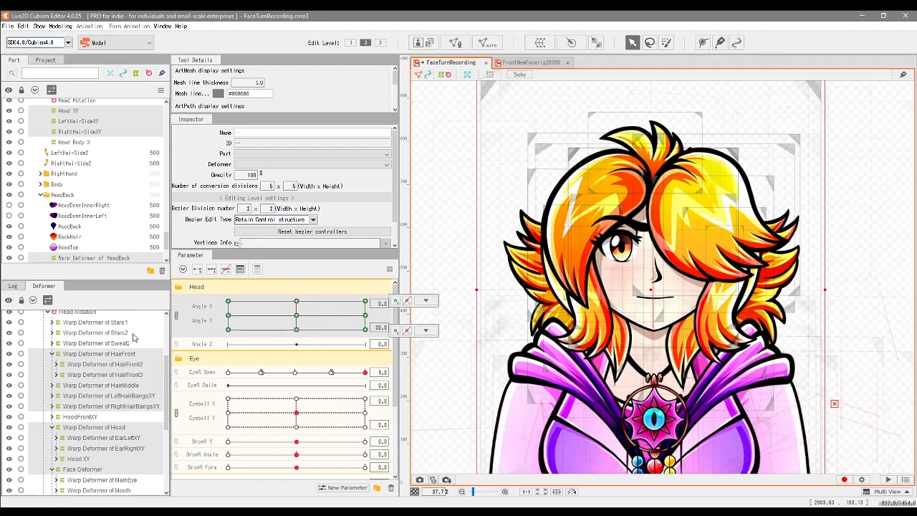
Hide the HairFront and Eye parts to expose the head underneath.
left_click(111, 365)
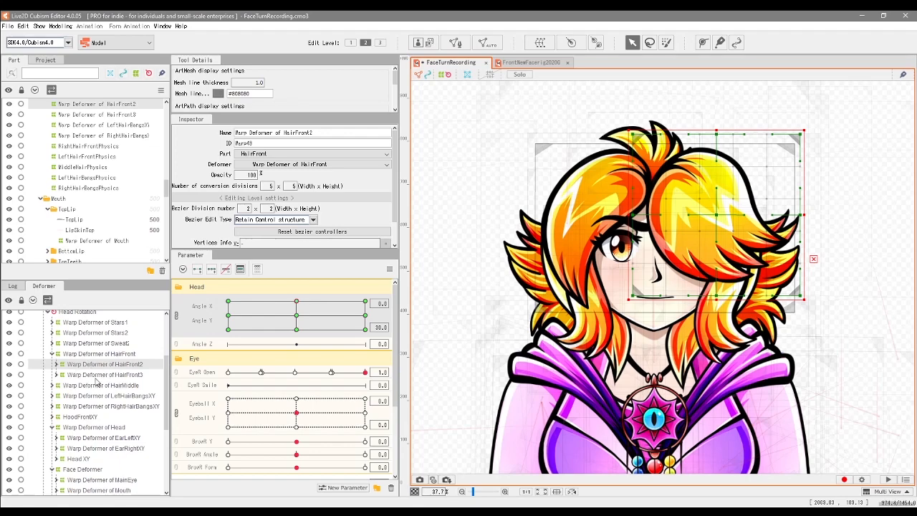
left_click(64, 212)
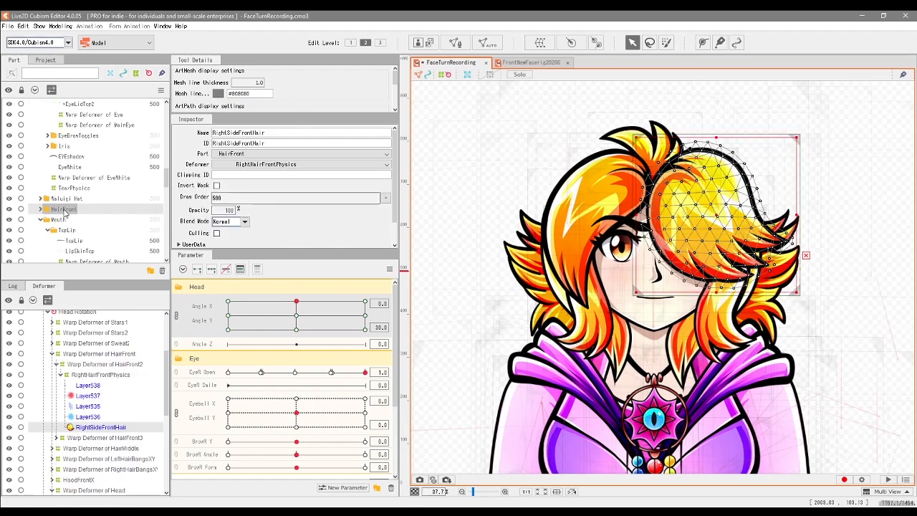
left_click(8, 209)
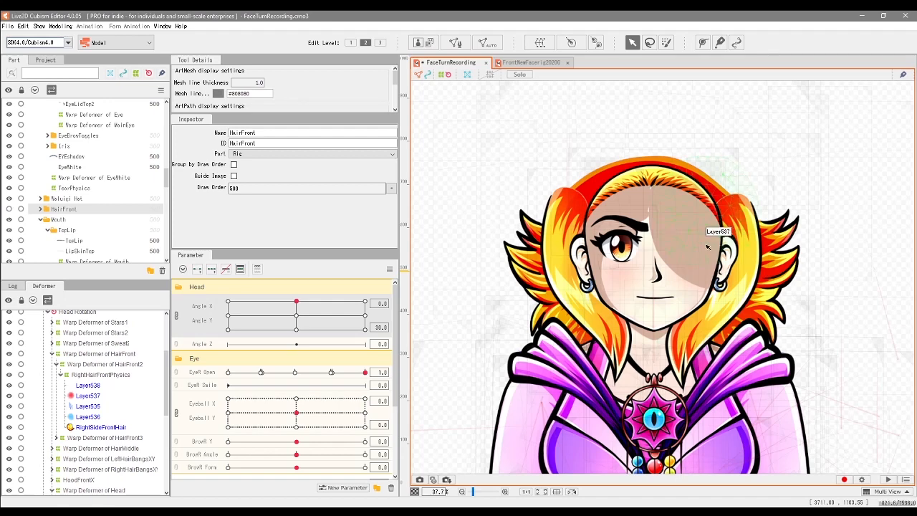
scroll(707, 247, "up", 2)
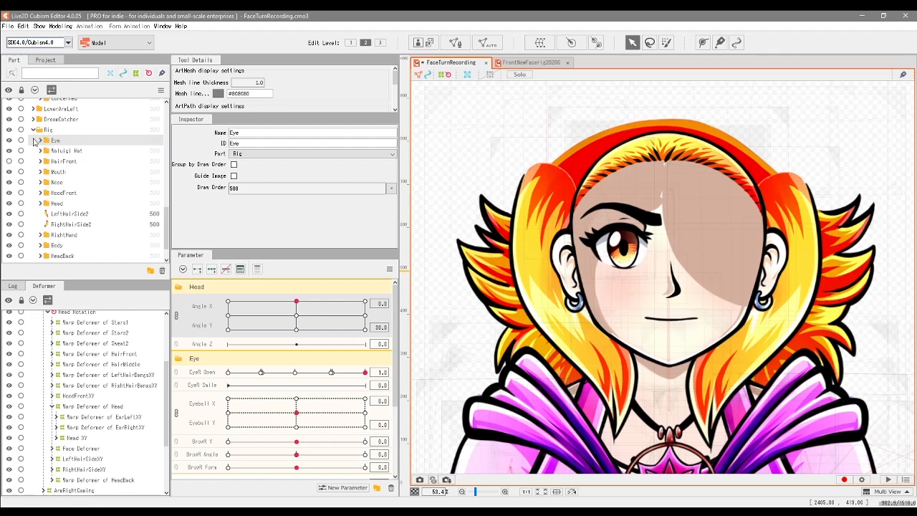
left_click(8, 141)
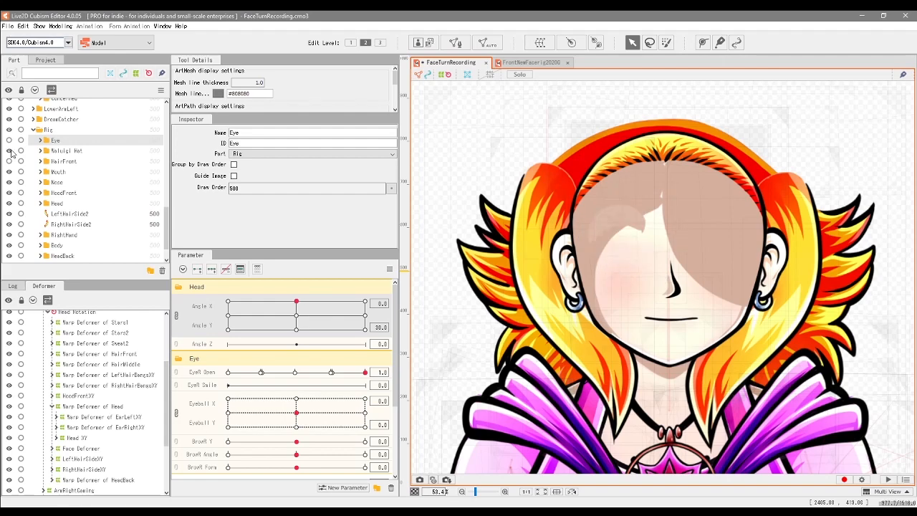
left_click(677, 394)
mouse_move(673, 392)
left_mouse_down()
mouse_move(673, 374)
mouse_move(603, 384)
mouse_move(695, 386)
mouse_move(687, 383)
left_mouse_up()
key("ctrl+z")
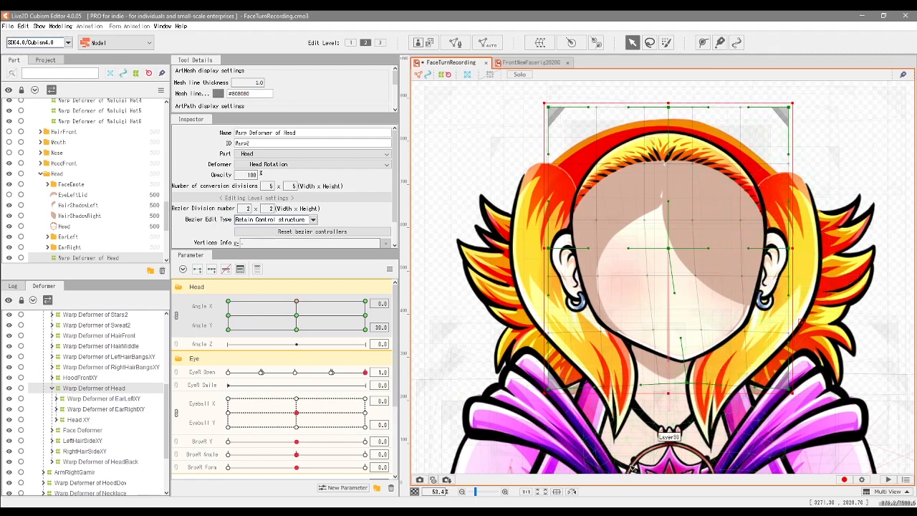
Select the Head XY warp deformer and raise its centre, bottom edge and lower handles for the Angle Y 30 pose.
left_click(72, 421)
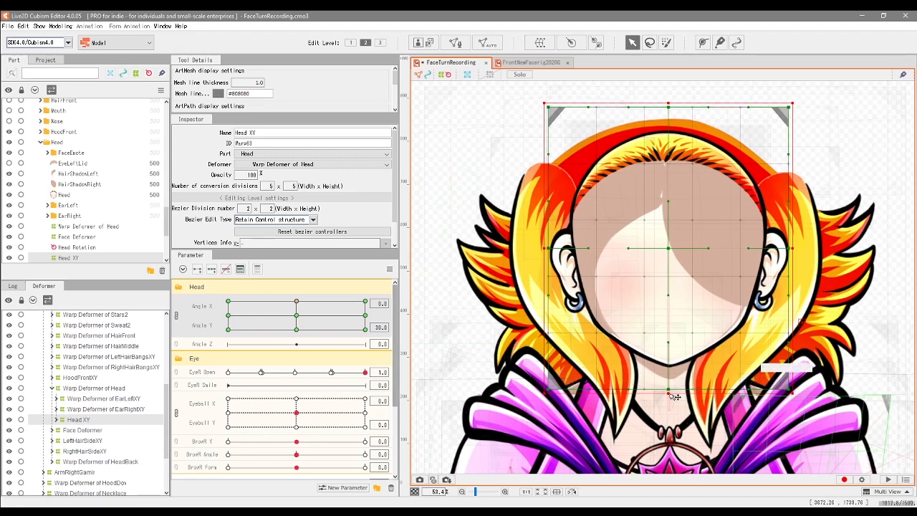
mouse_move(667, 391)
left_mouse_down()
mouse_move(624, 393)
mouse_move(631, 382)
mouse_move(683, 389)
left_mouse_up()
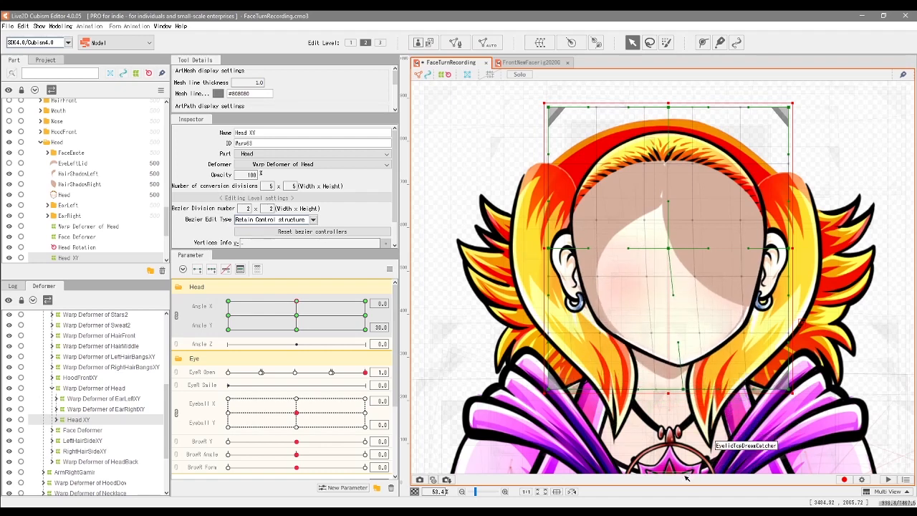
key("ctrl+z")
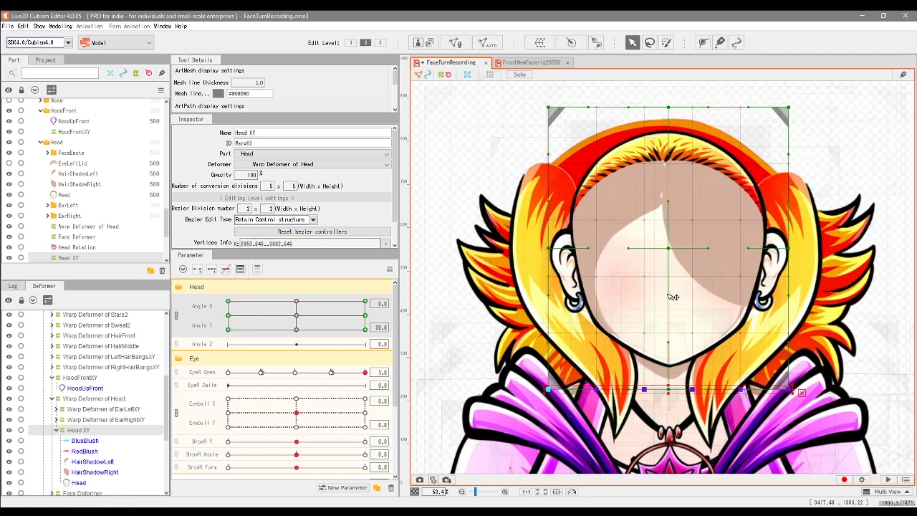
left_click_drag(669, 296, 669, 253)
left_click_drag(669, 391, 671, 384)
left_click_drag(596, 328, 598, 323)
left_click_drag(741, 329, 739, 324)
mouse_move(297, 304)
left_mouse_down()
mouse_move(297, 325)
mouse_move(297, 300)
left_mouse_up()
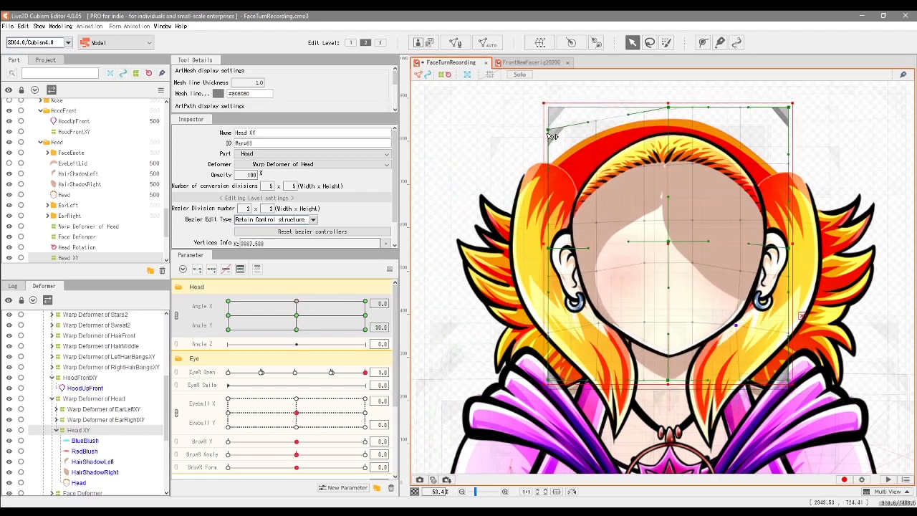
Lower the top corners of the Head XY deformer, adjust its top centre point and vertical handles, and preview the head movement.
left_click_drag(789, 109, 788, 131)
left_click_drag(669, 108, 672, 119)
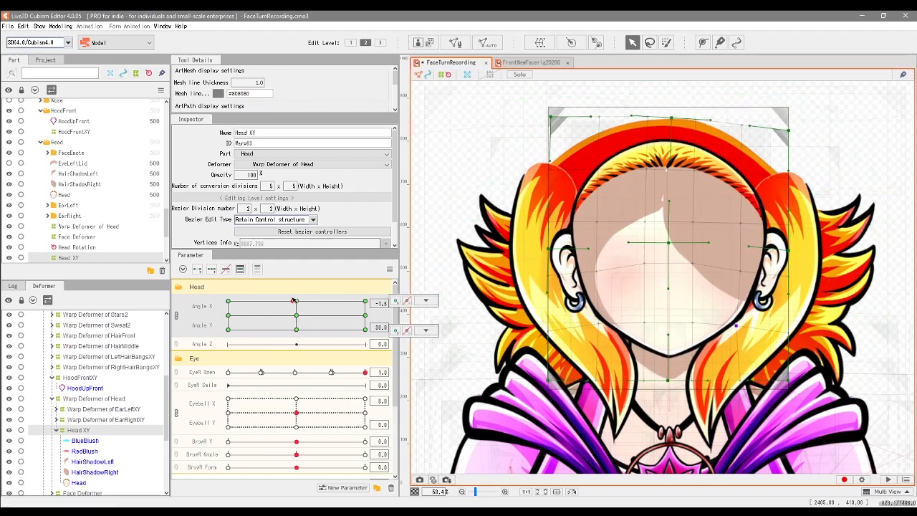
left_click_drag(551, 124, 553, 134)
left_click_drag(672, 118, 667, 111)
left_click_drag(668, 289, 674, 273)
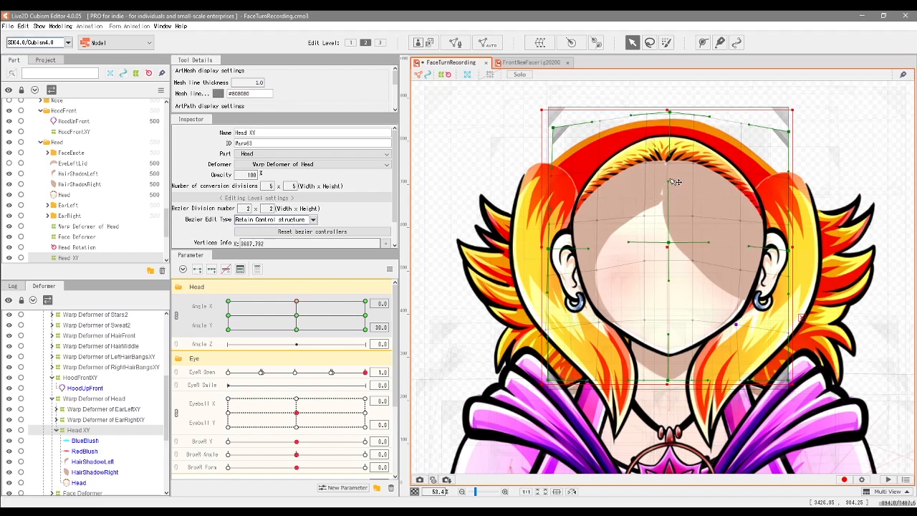
left_click(295, 301)
left_click_drag(294, 300, 294, 310)
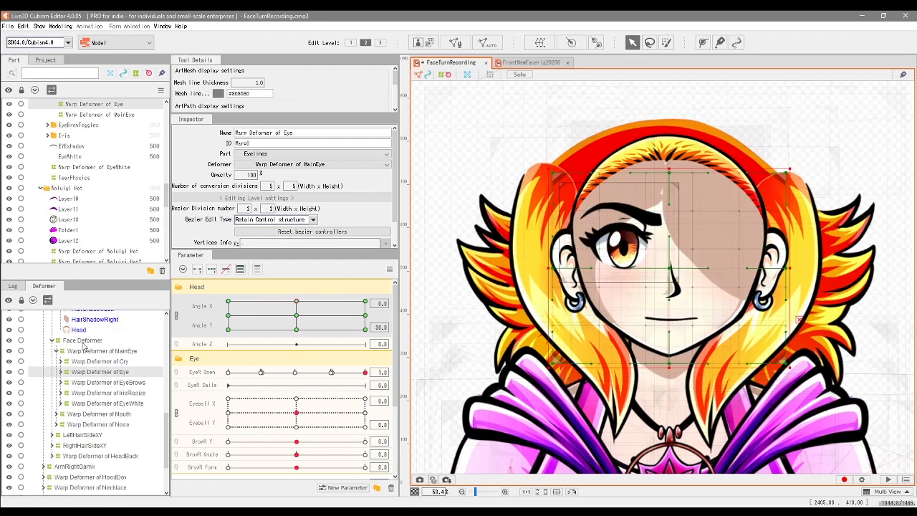
Select the Face Deformer, raise its centre and top middle points and lower both top corners for the upward-looking pose.
left_click(83, 342)
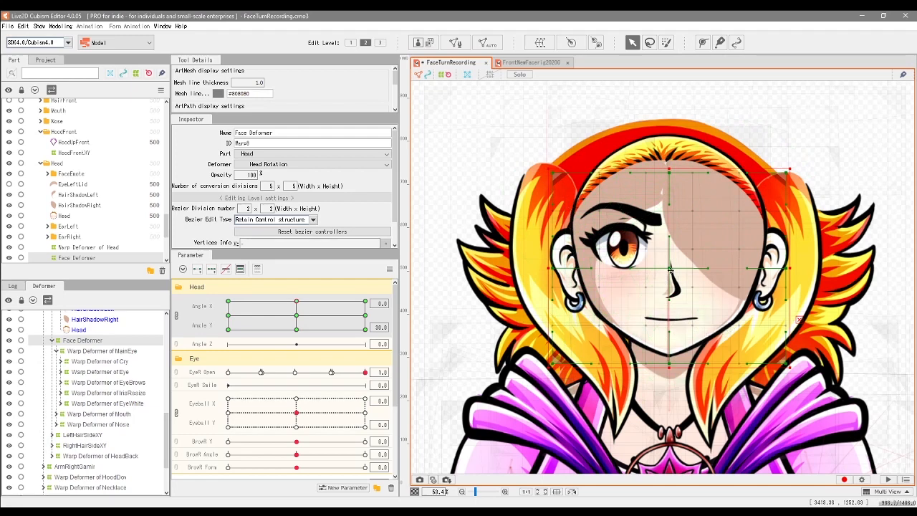
left_click_drag(670, 268, 670, 261)
mouse_move(550, 165)
left_mouse_down()
mouse_move(562, 185)
mouse_move(555, 175)
left_mouse_up()
left_click_drag(669, 292, 670, 272)
left_click_drag(786, 166, 784, 184)
left_click_drag(669, 165, 669, 155)
Bend the Face Deformer's vertical centre line and side handles upward to curve the facial features, and preview the movement.
left_click_drag(669, 324, 669, 318)
left_click_drag(668, 225, 664, 216)
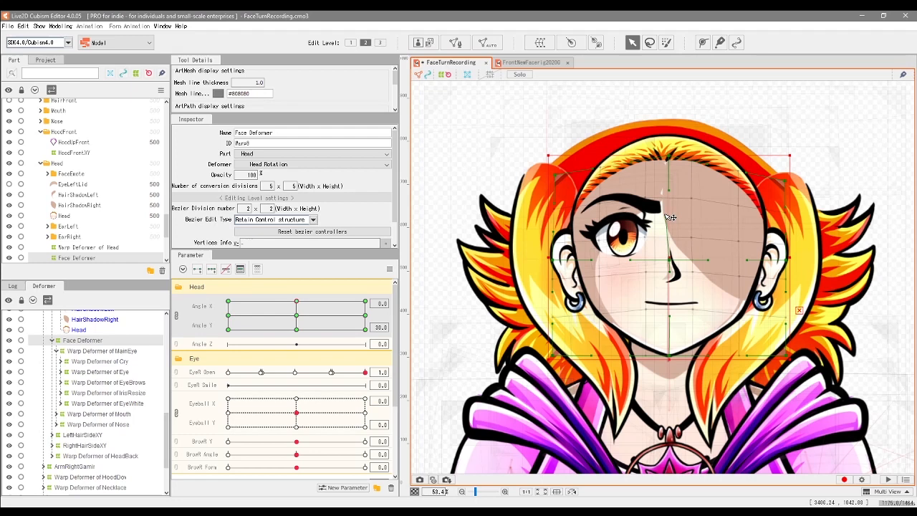
left_click_drag(592, 260, 592, 250)
left_click_drag(748, 260, 748, 251)
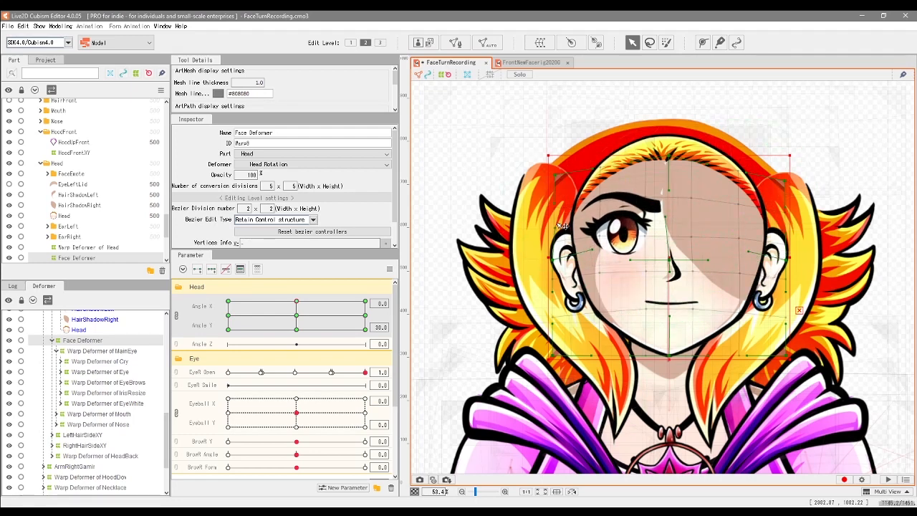
left_click_drag(669, 191, 664, 189)
left_click_drag(296, 301, 297, 301)
Nudge the Head XY deformer's bottom point up and its top corners, and raise the Face Deformer's centre point slightly.
scroll(107, 370, "up", 1)
scroll(102, 376, "up", 1)
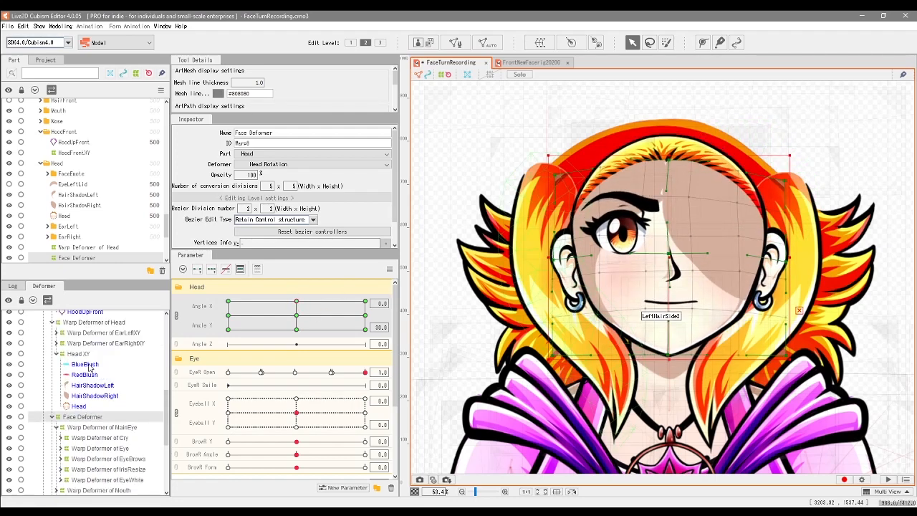
left_click(85, 354)
left_click_drag(668, 380, 671, 376)
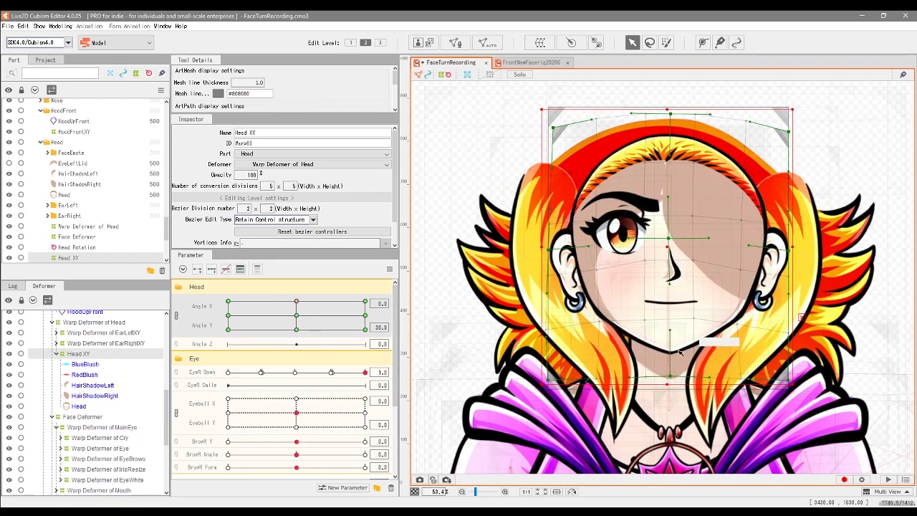
left_click_drag(553, 128, 551, 128)
left_click_drag(790, 132, 786, 132)
mouse_move(296, 302)
left_mouse_down()
mouse_move(293, 309)
mouse_move(296, 300)
left_mouse_up()
left_click(668, 254)
left_click_drag(668, 254, 668, 250)
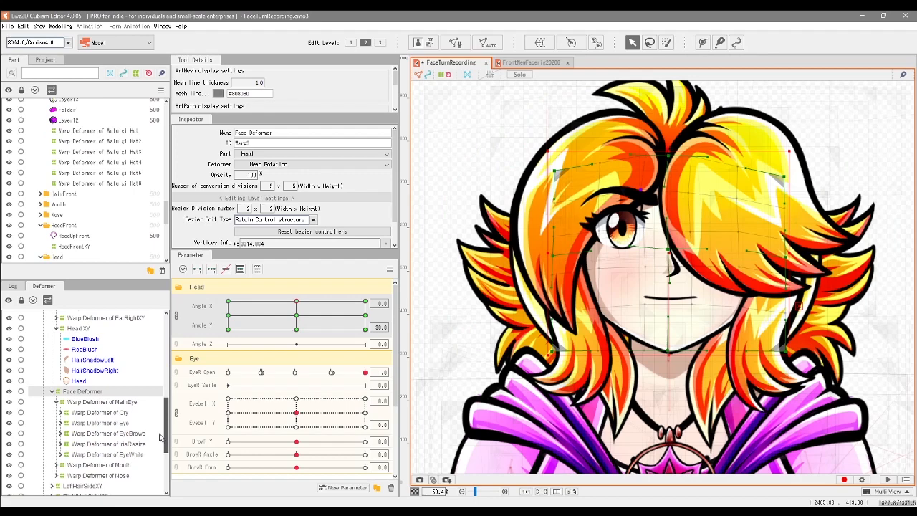
Expand the Warp Deformer of HairFront and select its HairFront2 and HairFront3 children together.
scroll(158, 437, "up", 1)
scroll(158, 437, "down", 2)
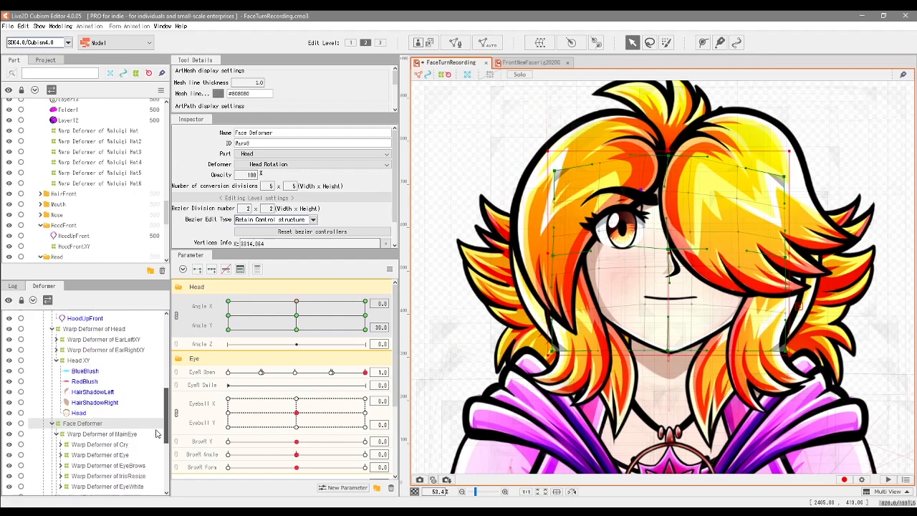
left_click(122, 421)
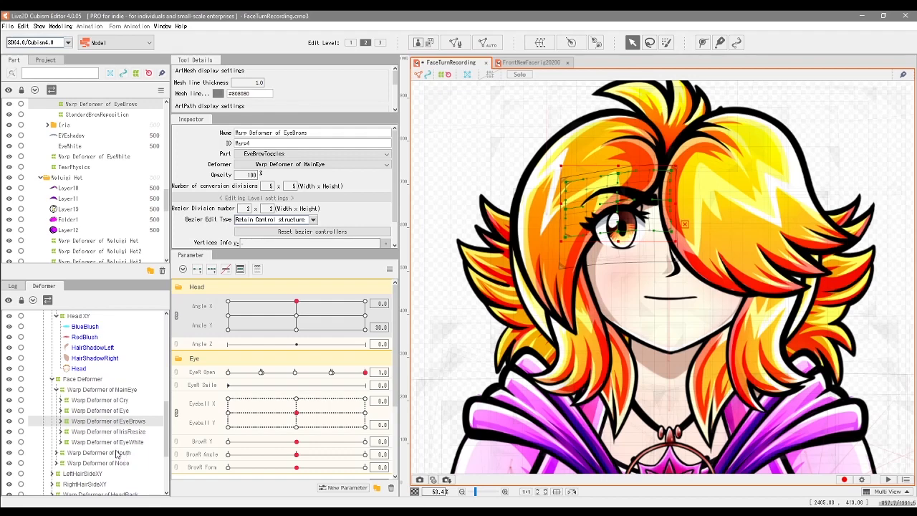
left_click(84, 483)
scroll(94, 442, "up", 2)
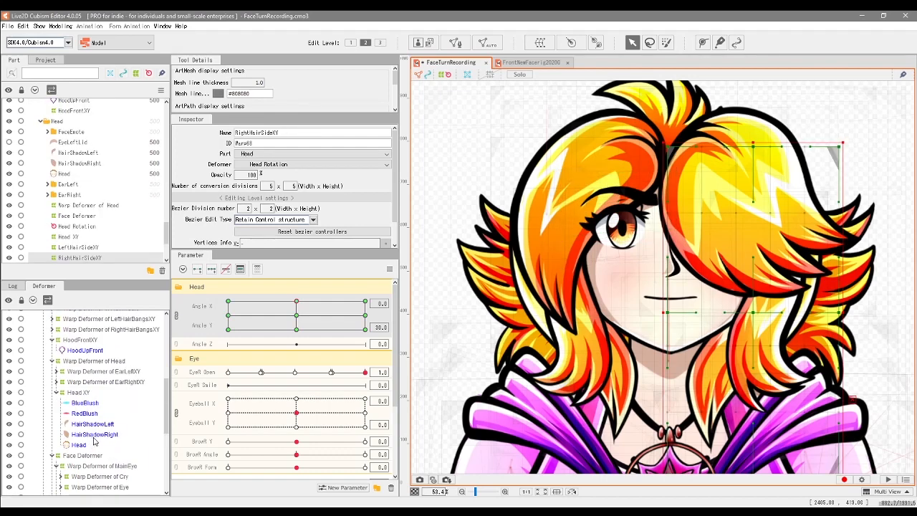
scroll(114, 395, "up", 1)
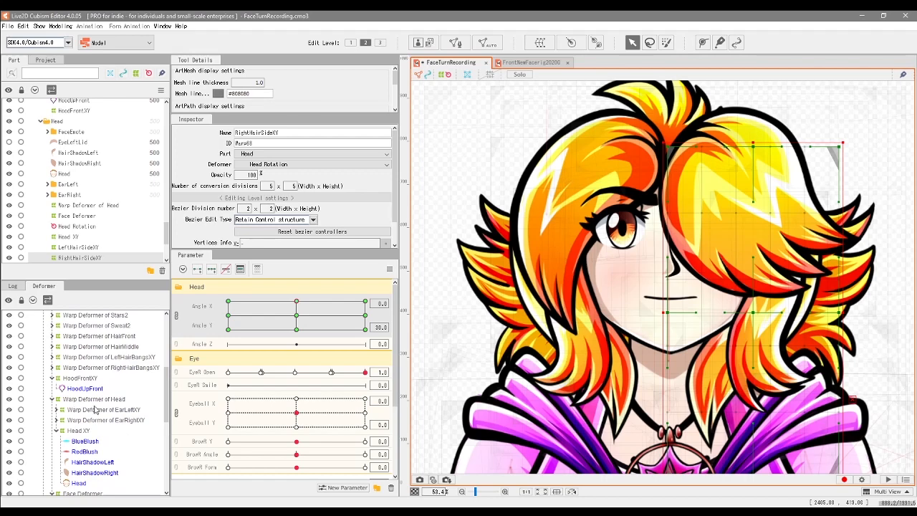
scroll(132, 358, "up", 1)
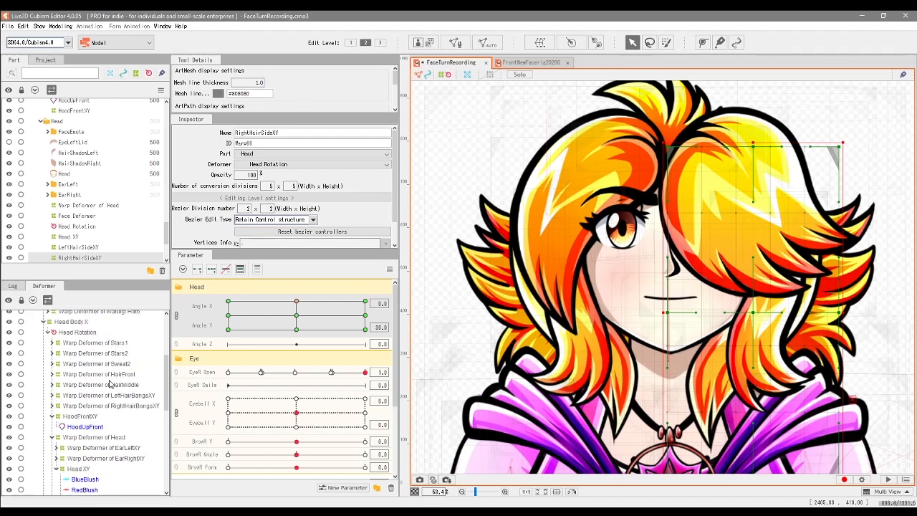
double_click(120, 376)
left_click(119, 384)
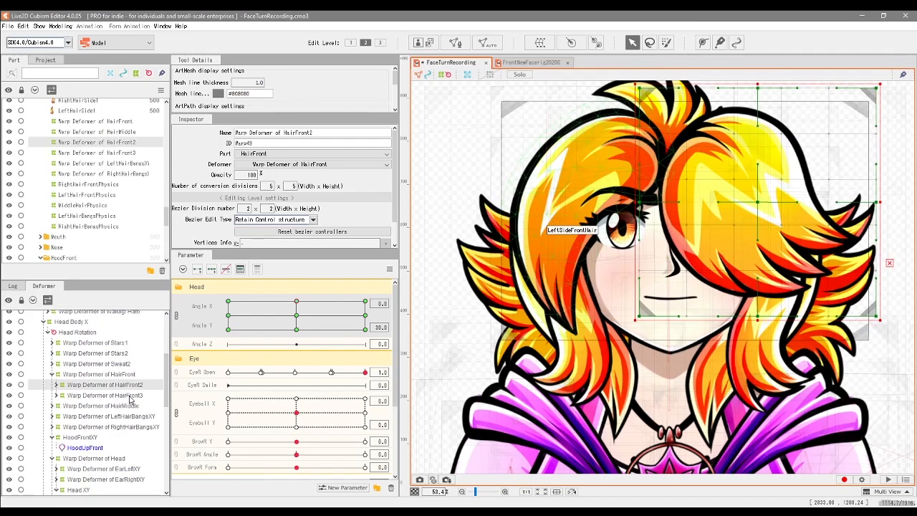
left_click(131, 395, "ctrl")
Nudge the HairFront2 and HairFront3 deformers upward in fifteen small steps for the Angle Y 30 pose and preview the movement.
key("Up")
key("Up")
key("Up")
key("Up")
key("Up")
key("Up")
key("Up")
key("Up")
key("Up")
key("Up")
key("Up")
key("Up")
key("Up")
key("Up")
key("Up")
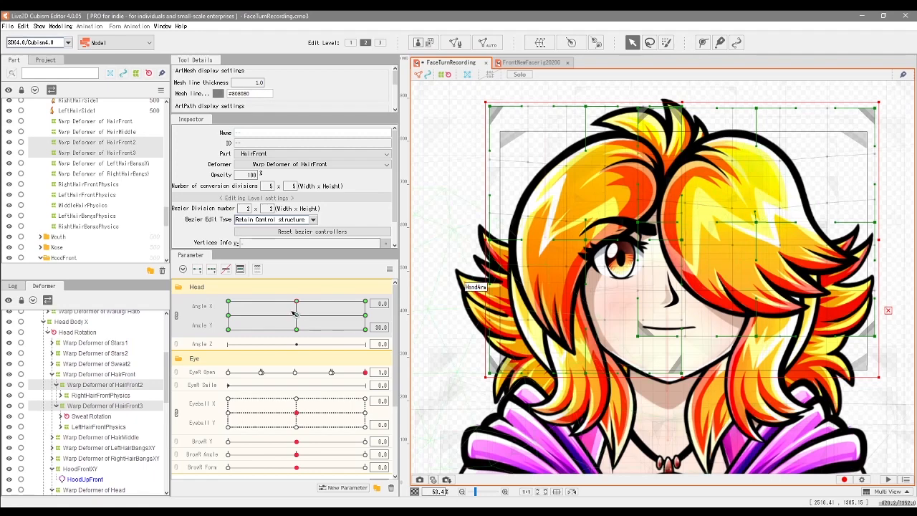
mouse_move(296, 306)
left_mouse_down()
mouse_move(304, 306)
mouse_move(294, 315)
mouse_move(288, 307)
mouse_move(291, 318)
mouse_move(293, 300)
mouse_move(296, 315)
mouse_move(299, 308)
mouse_move(297, 321)
mouse_move(301, 299)
mouse_move(296, 322)
left_mouse_up()
left_click_drag(297, 290, 303, 291)
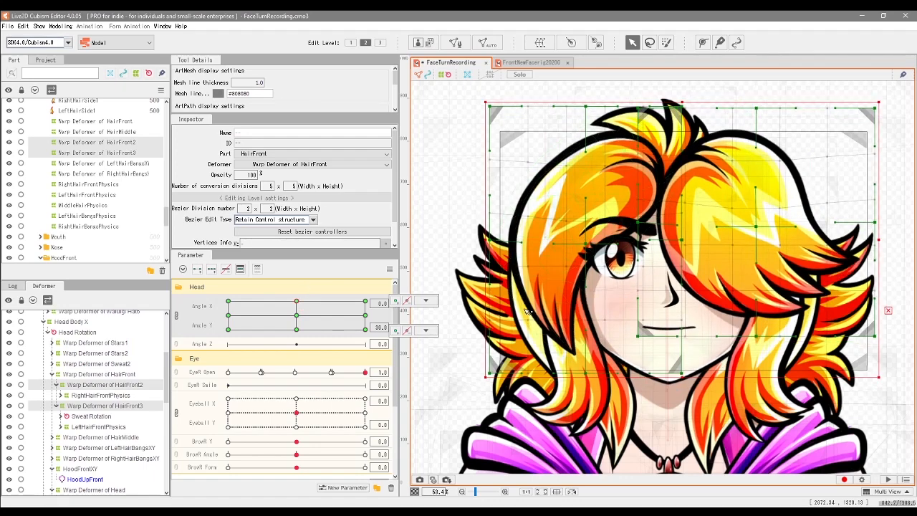
Raise the bottom edges of the HairFront2 and HairFront3 deformers slightly at Angle Y 30 and preview the vertical head movement.
left_click(589, 379, "ctrl")
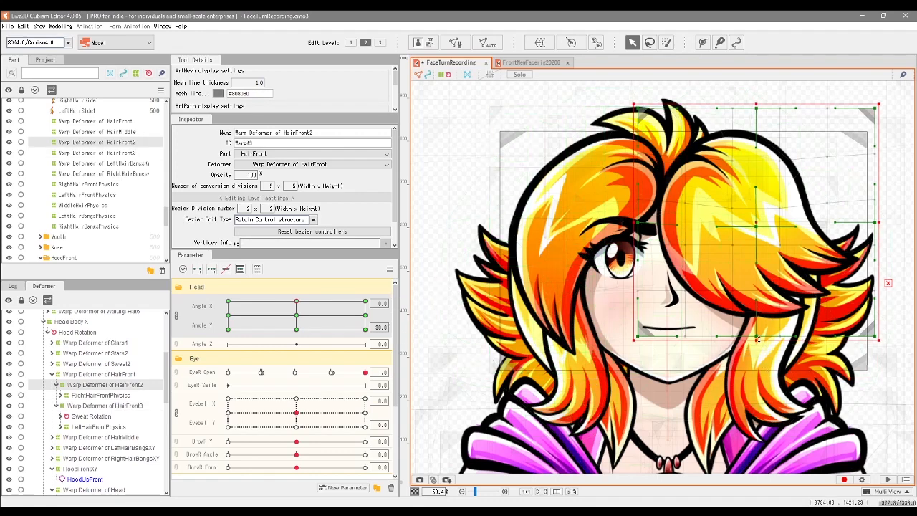
left_click_drag(756, 338, 758, 334)
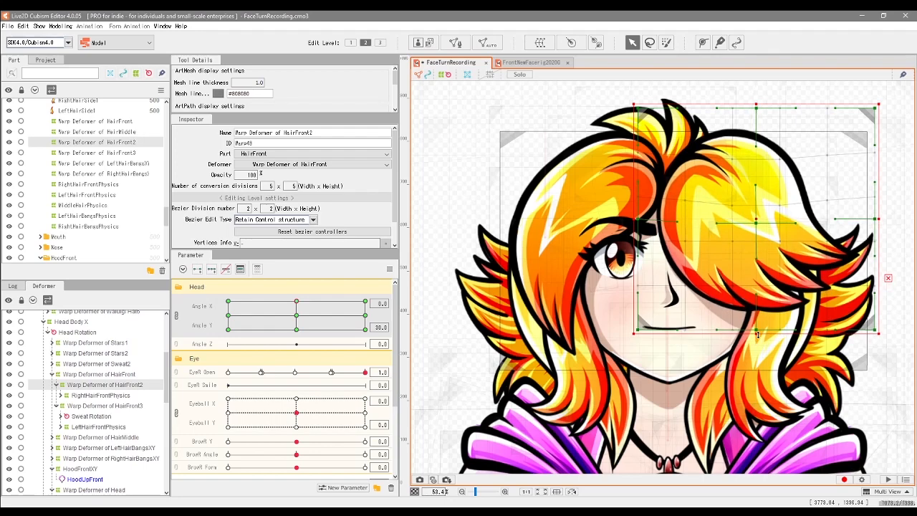
left_click(582, 349)
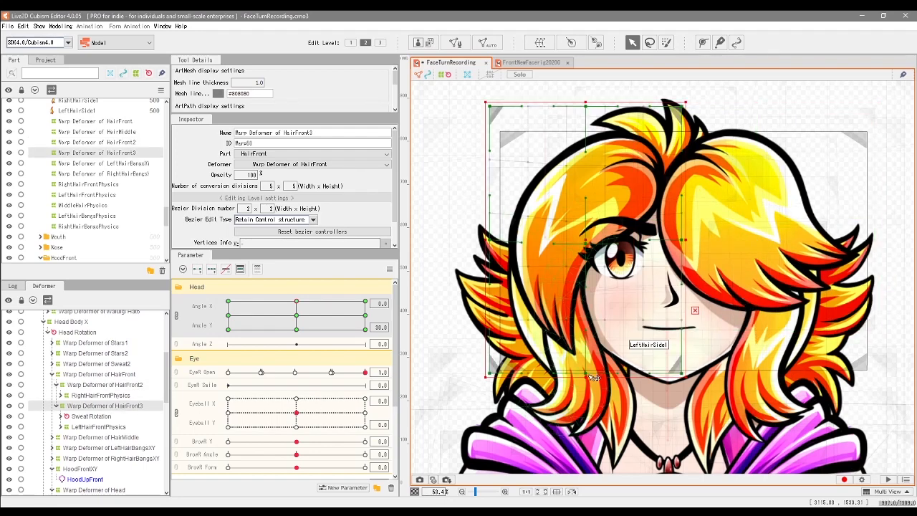
left_click_drag(584, 374, 586, 366)
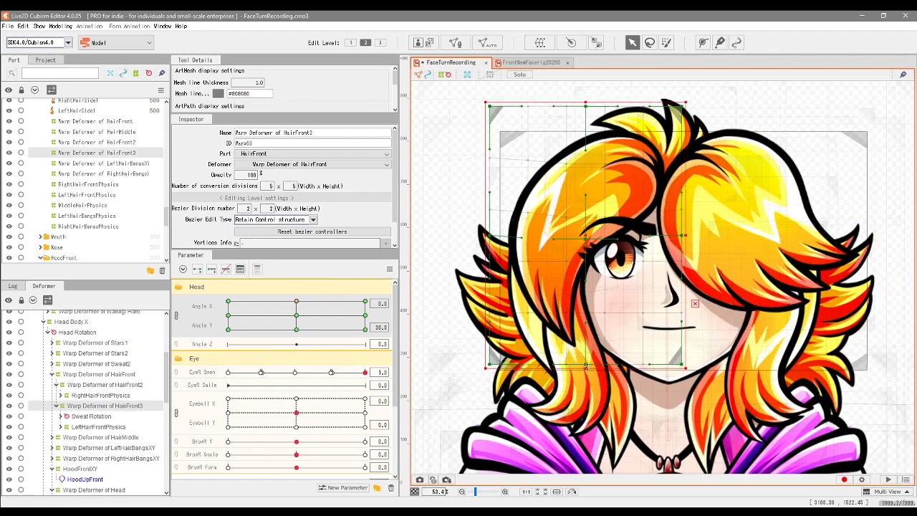
mouse_move(296, 314)
left_mouse_down()
mouse_move(301, 298)
mouse_move(301, 313)
mouse_move(310, 305)
mouse_move(324, 318)
mouse_move(301, 320)
mouse_move(308, 295)
mouse_move(301, 325)
left_mouse_up()
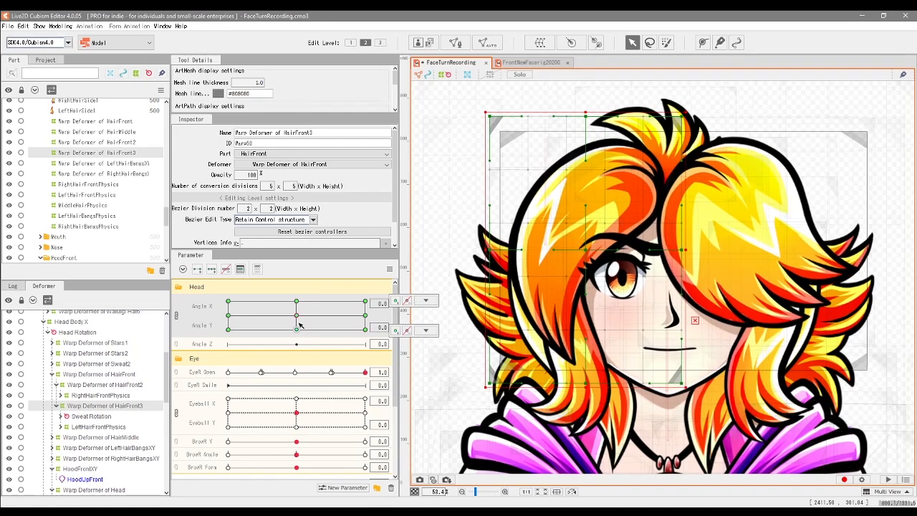
left_click(296, 302)
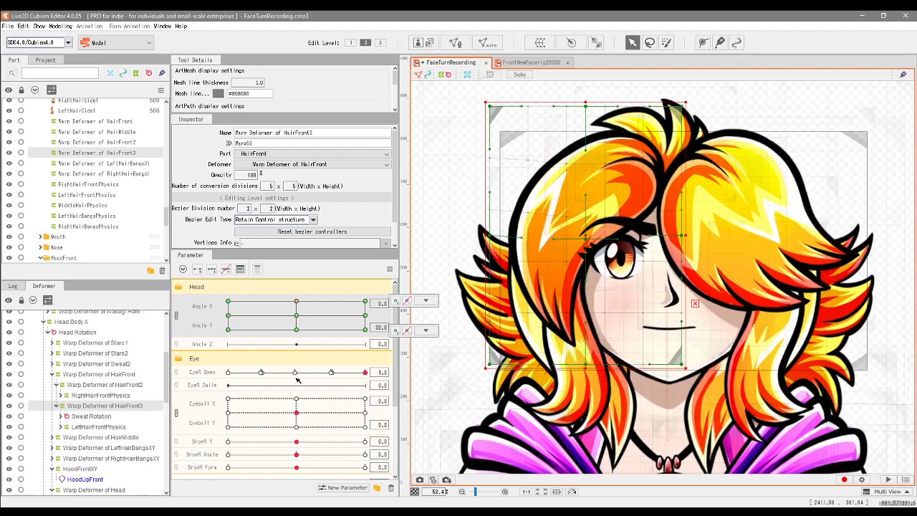
Nudge the Warp Deformer of HairMiddle downward in eleven small steps for the Angle Y 30 pose and preview the movement.
left_click(93, 437)
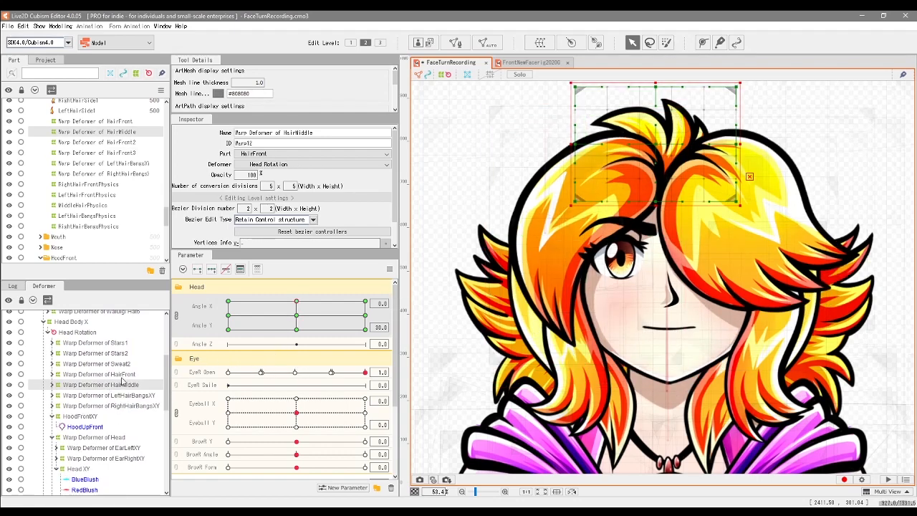
key("Down")
key("Down")
key("Down")
key("Down")
key("Down")
key("Down")
key("Down")
key("Down")
key("Down")
key("Down")
key("Down")
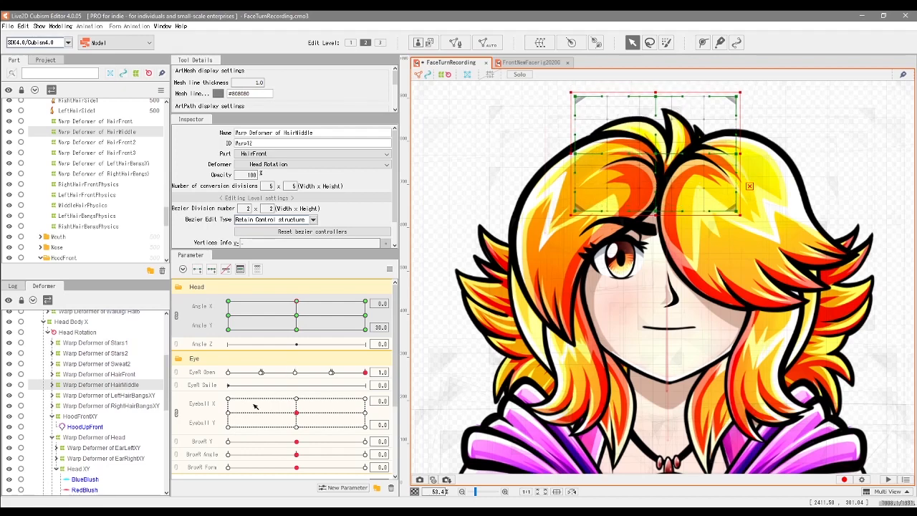
left_click_drag(296, 305, 297, 301)
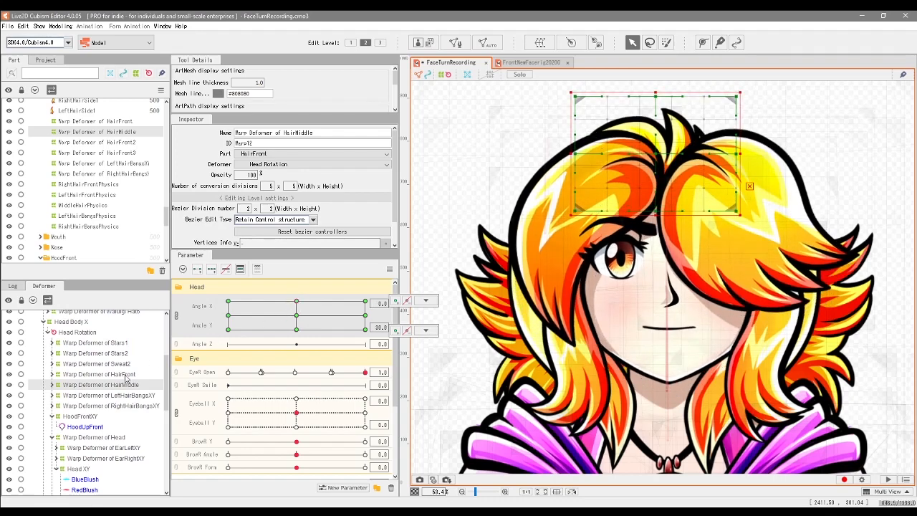
Select the LeftHairBangsXY and RightHairBangsXY deformers together, shift them upward at Angle Y 30, and preview the movement.
left_click(114, 396)
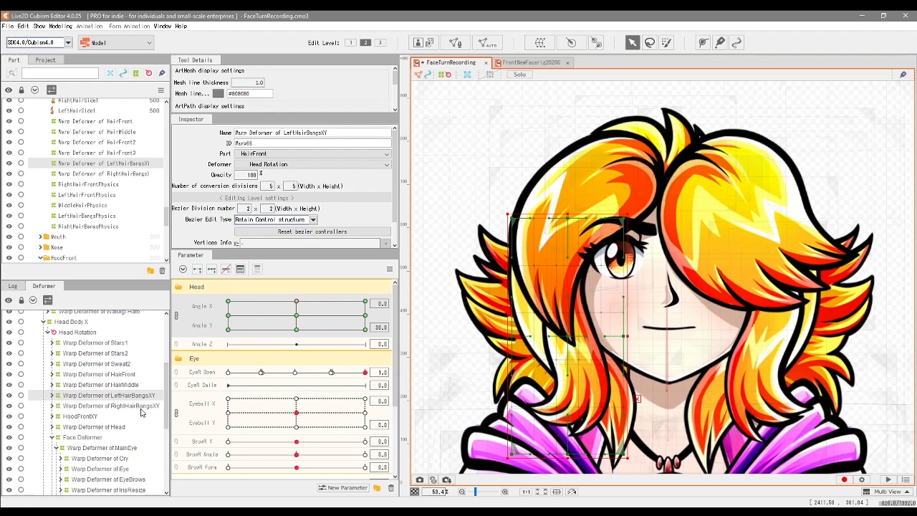
left_click(124, 407, "ctrl")
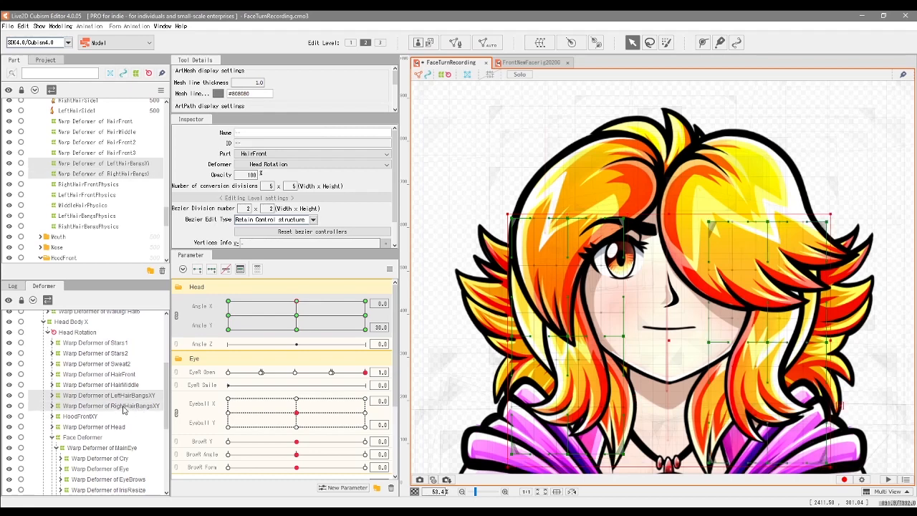
mouse_move(567, 453)
left_mouse_down()
mouse_move(549, 439)
mouse_move(571, 447)
left_mouse_up()
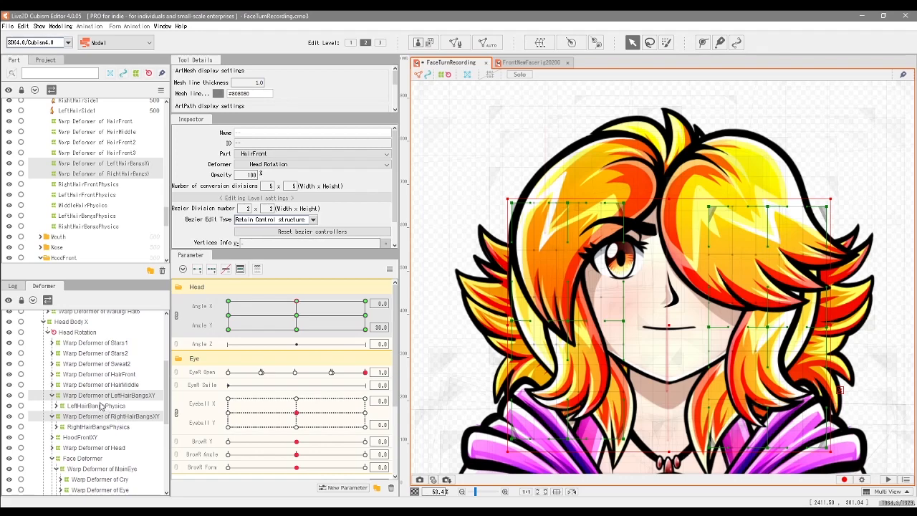
left_click(296, 298)
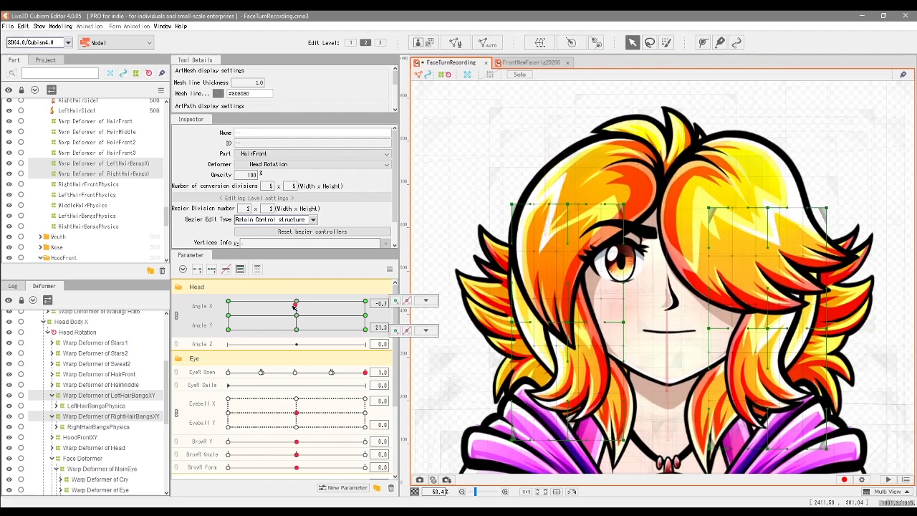
Select LeftHairSideXY and RightHairSideXY together, shift them slightly downward at Angle Y 30, and preview the movement.
left_click(103, 422)
key("Up")
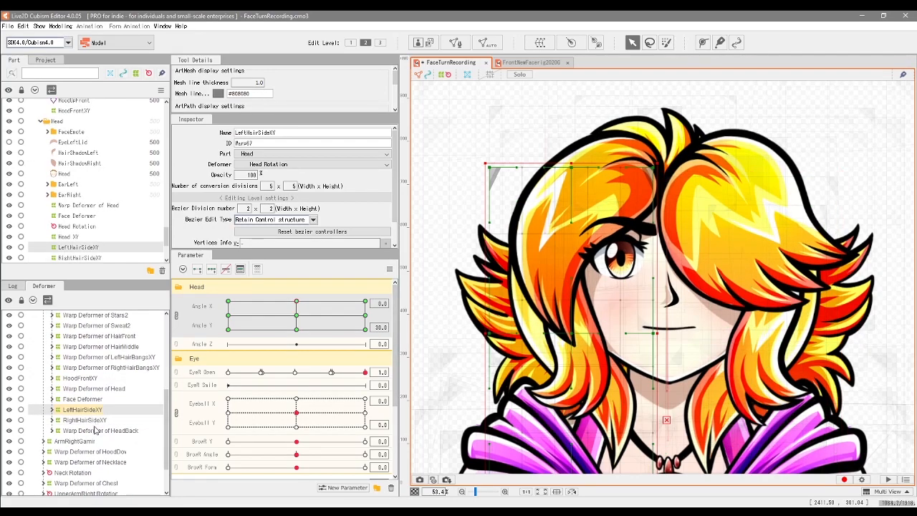
left_click(96, 421, "shift")
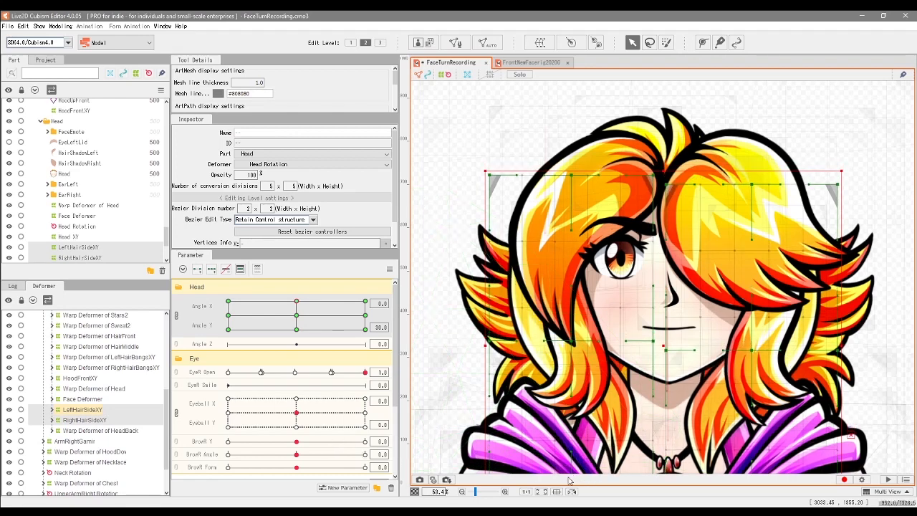
mouse_move(296, 302)
left_mouse_down()
mouse_move(292, 322)
mouse_move(290, 297)
mouse_move(276, 320)
mouse_move(293, 303)
mouse_move(289, 316)
mouse_move(295, 297)
left_mouse_up()
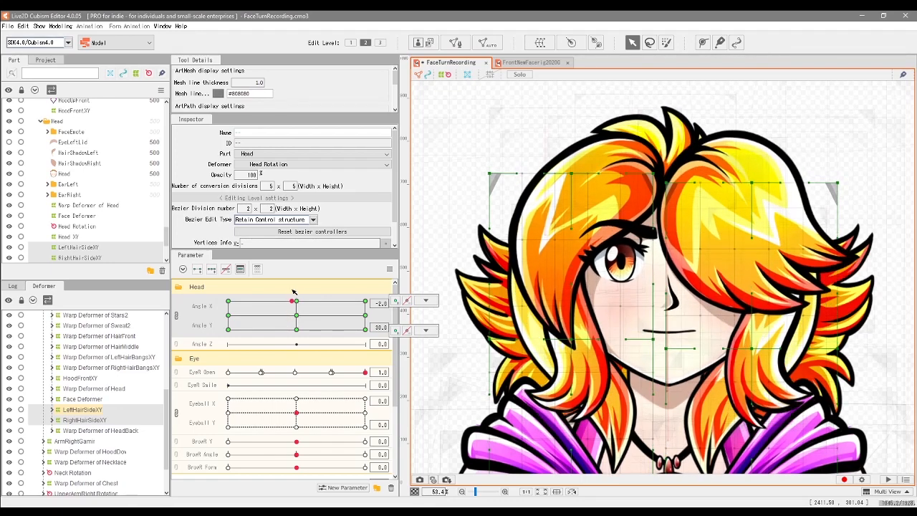
Nudge the Warp Deformer of HeadBack downward in sixteen small steps for the Angle Y 30 pose.
left_click(100, 430)
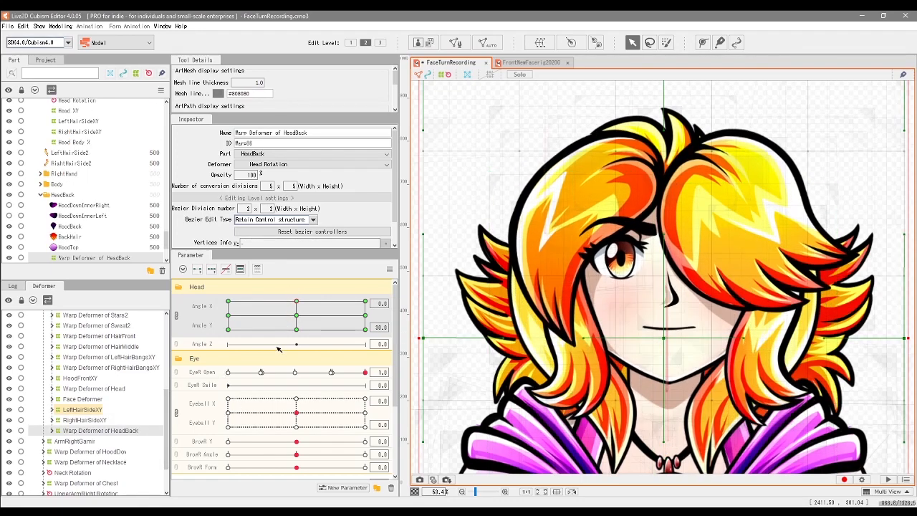
key("Down")
key("Down")
key("Down")
key("Down")
key("Down")
key("Down")
key("Down")
key("Down")
key("Down")
key("Down")
key("Down")
key("Down")
key("Down")
key("Down")
key("Down")
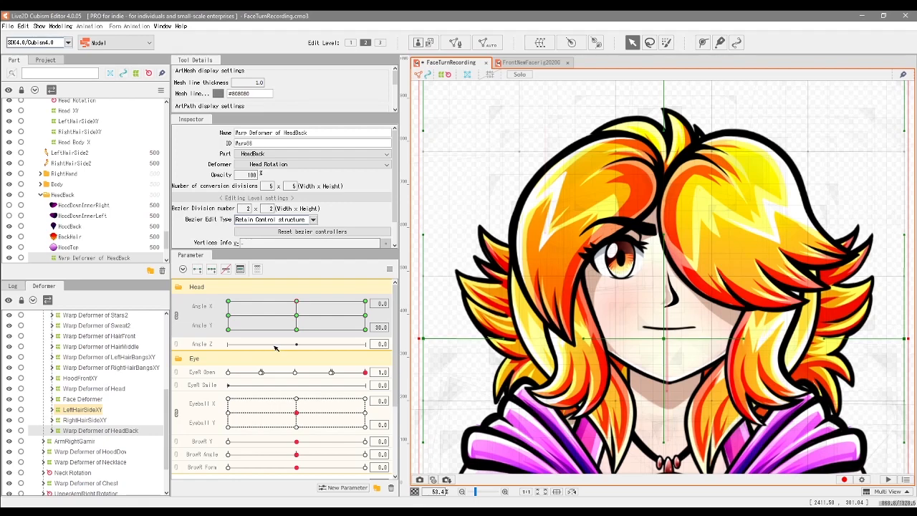
key("Down")
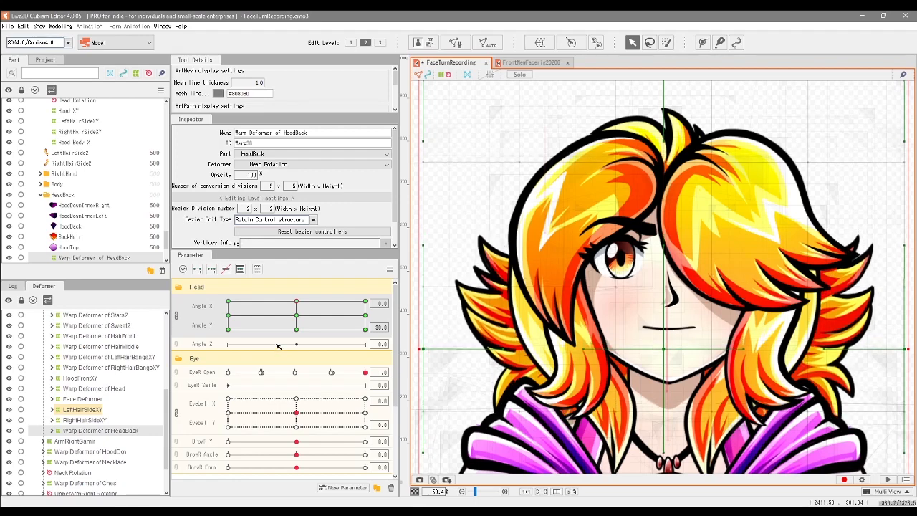
Preview the upward head movement by moving the linked Angle X/Y between neutral and Angle Y 30.
mouse_move(294, 303)
left_mouse_down()
mouse_move(296, 316)
mouse_move(302, 283)
mouse_move(295, 313)
left_mouse_up()
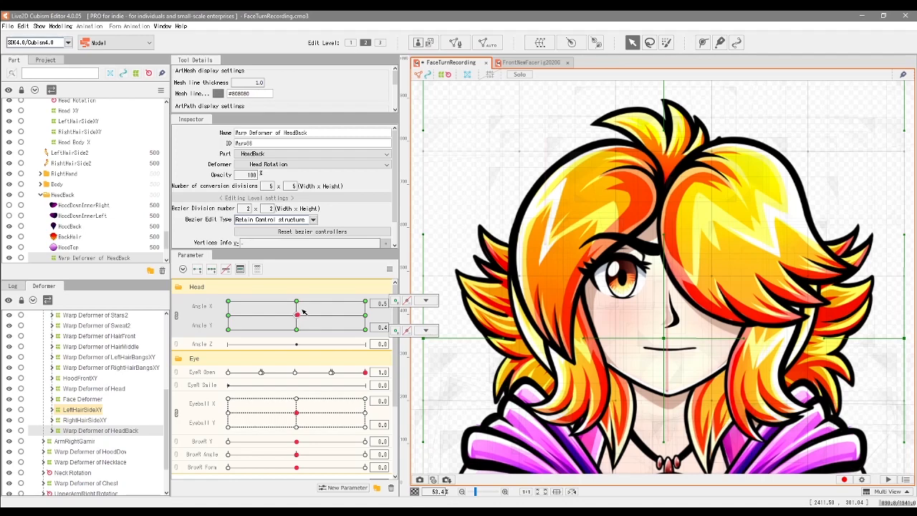
left_click_drag(303, 318, 367, 304)
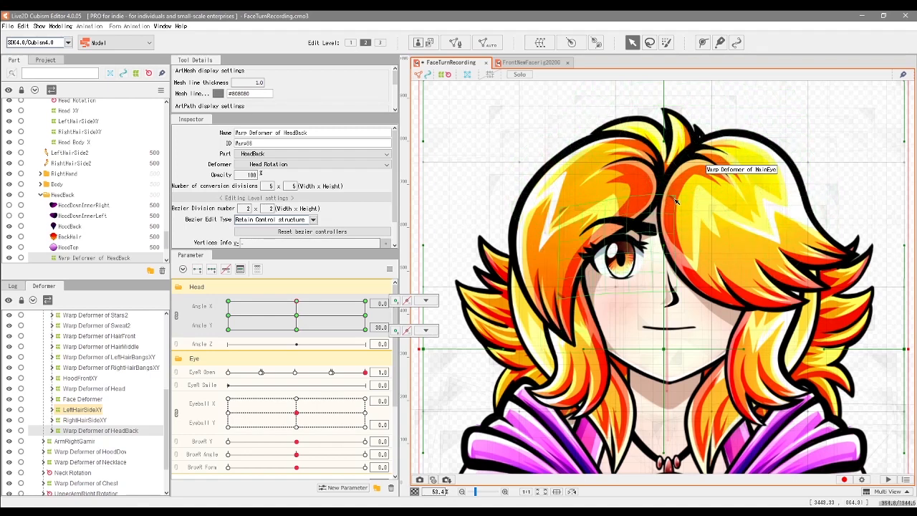
left_click_drag(296, 308, 296, 315)
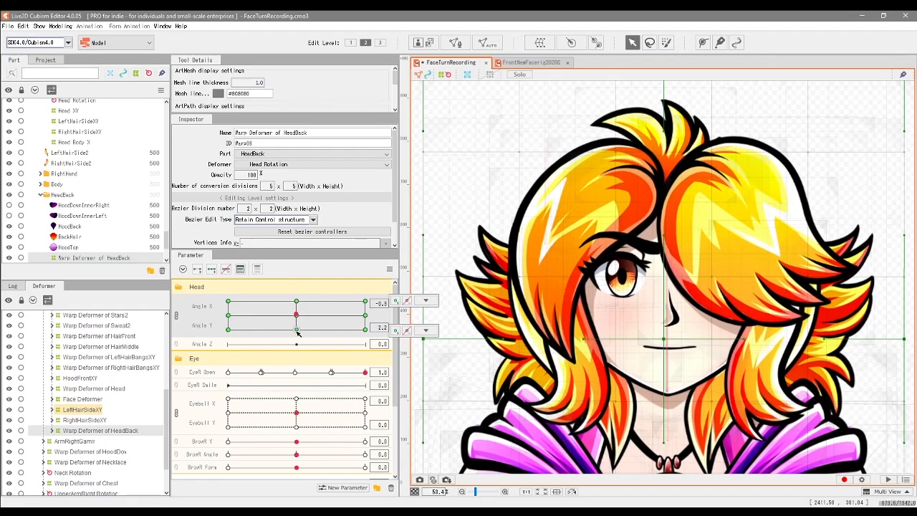
mouse_move(296, 315)
left_mouse_down()
mouse_move(296, 294)
mouse_move(296, 315)
left_mouse_up()
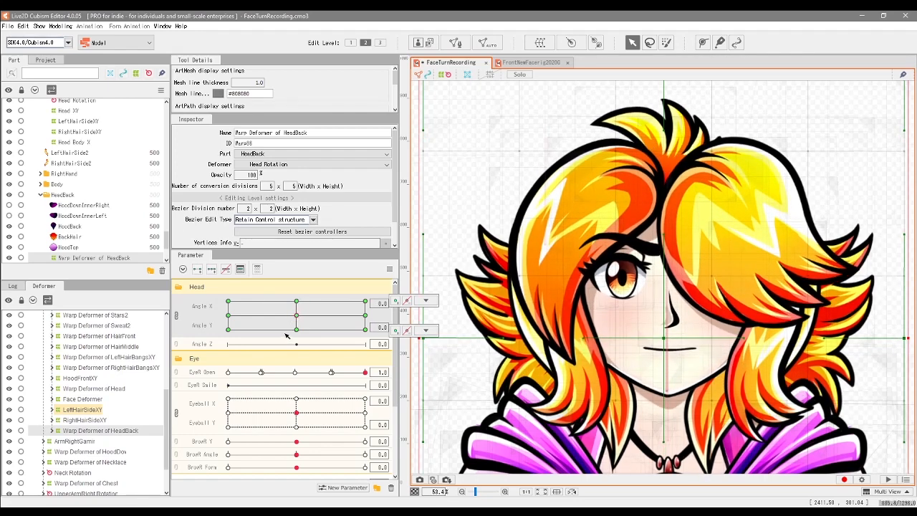
left_click(297, 301)
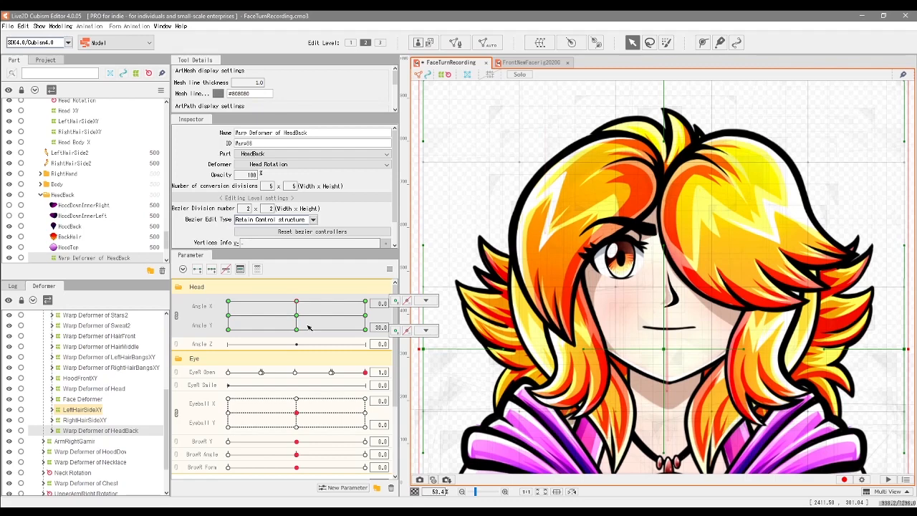
Set the head to Angle Y -30 and hide the Eye, Mouth, Nose and HairFront parts to expose the head shape.
left_click(298, 316)
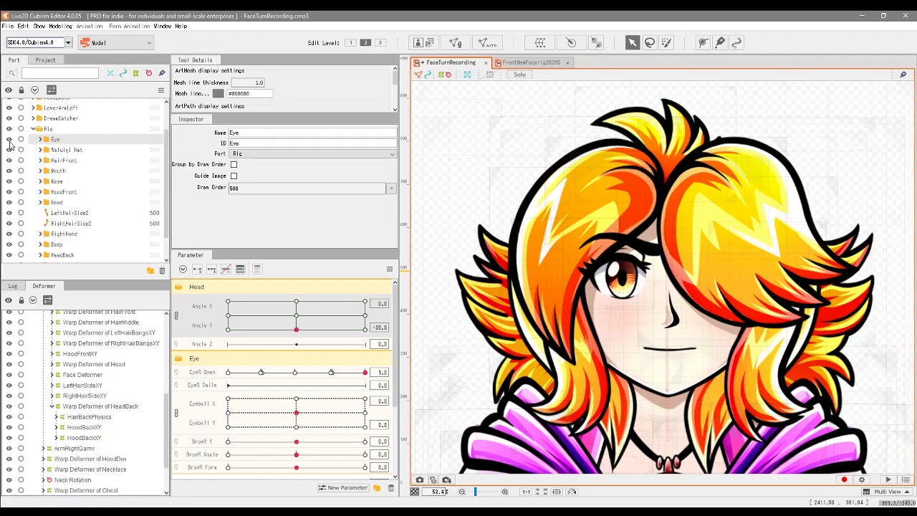
left_click(10, 140)
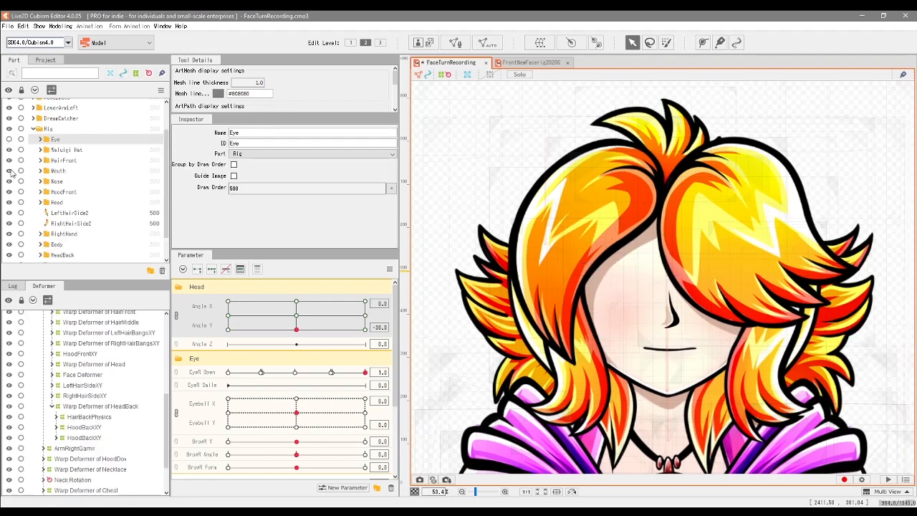
left_click(9, 172)
left_click(9, 181)
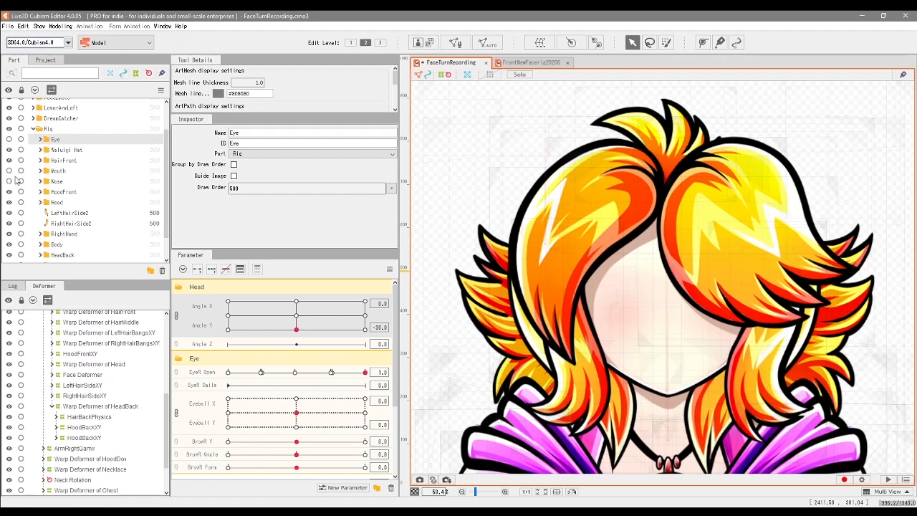
left_click(10, 160)
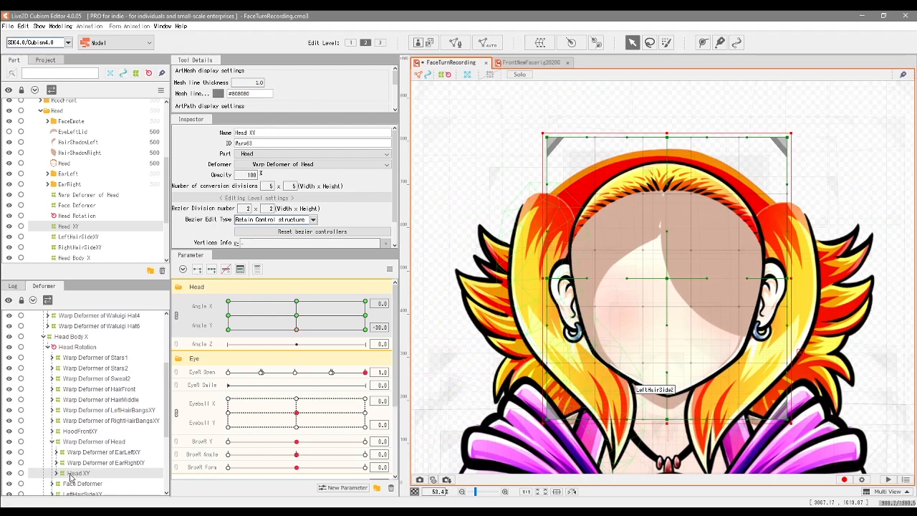
Lower the top edge and the bottom centre point of the Head XY deformer at Angle Y -30, and preview the movement.
left_click_drag(666, 134, 666, 146)
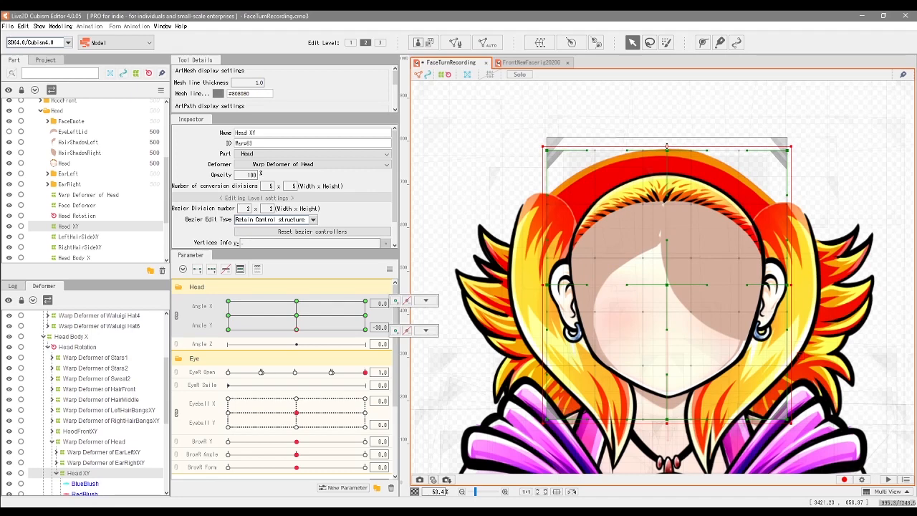
left_click_drag(665, 146, 667, 147)
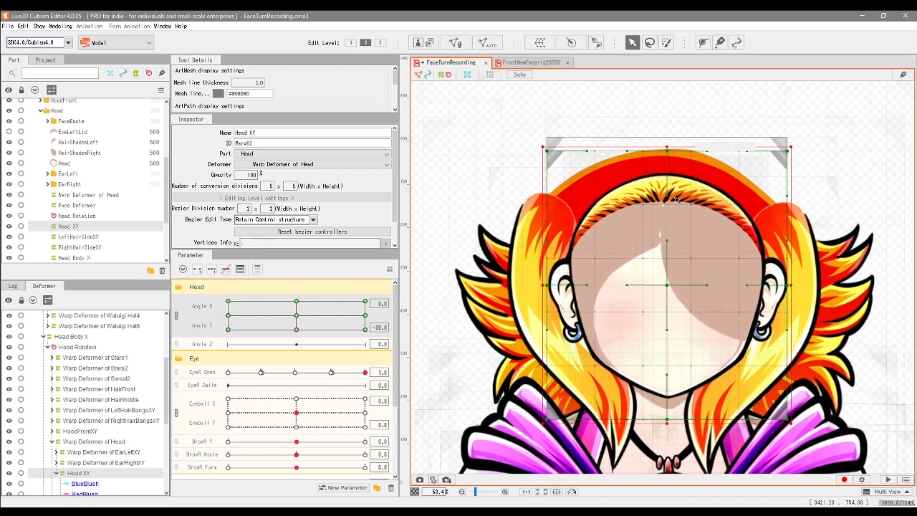
left_click_drag(667, 423, 672, 428)
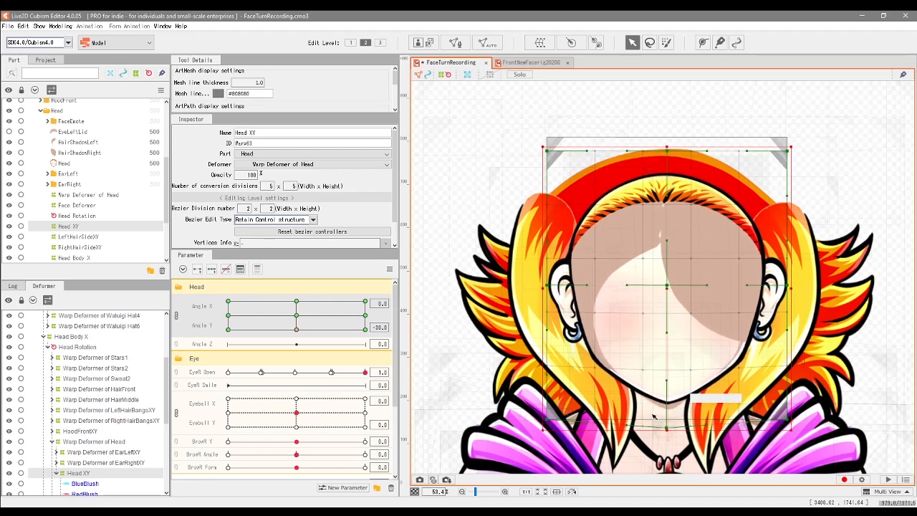
left_click(297, 329)
mouse_move(296, 329)
left_mouse_down()
mouse_move(297, 322)
mouse_move(296, 330)
left_mouse_up()
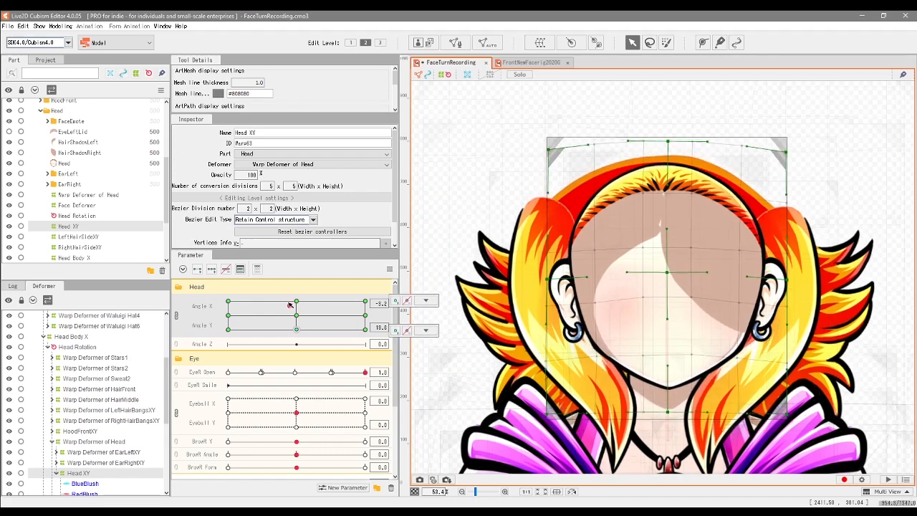
left_click_drag(297, 331, 296, 350)
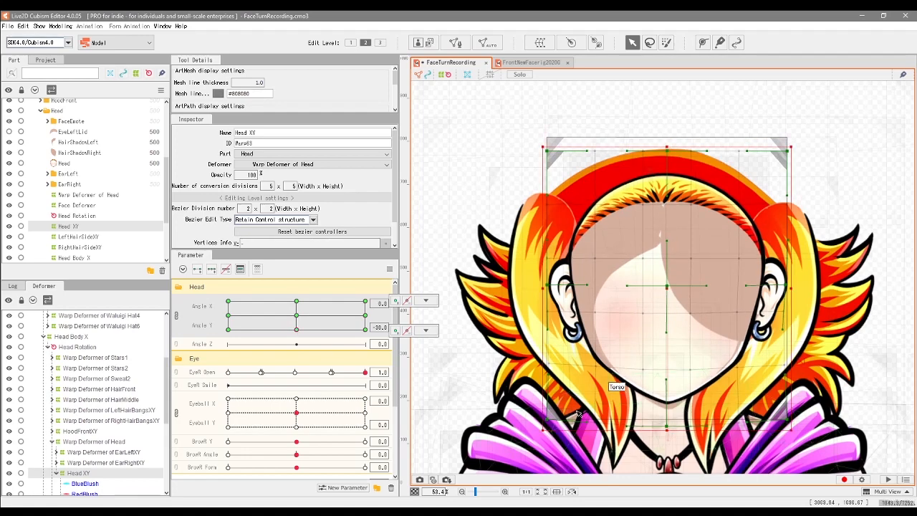
Adjust the lower side curves of Head XY at Angle Y -30, tilt both upper corner handles upward, and preview the head movement.
left_click(602, 376)
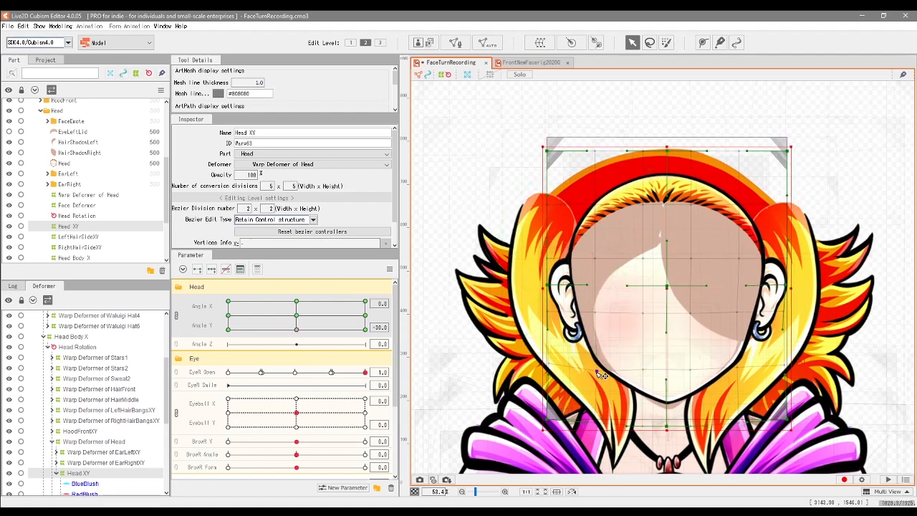
mouse_move(296, 329)
left_mouse_down()
mouse_move(301, 286)
mouse_move(297, 329)
left_mouse_up()
left_click(426, 330)
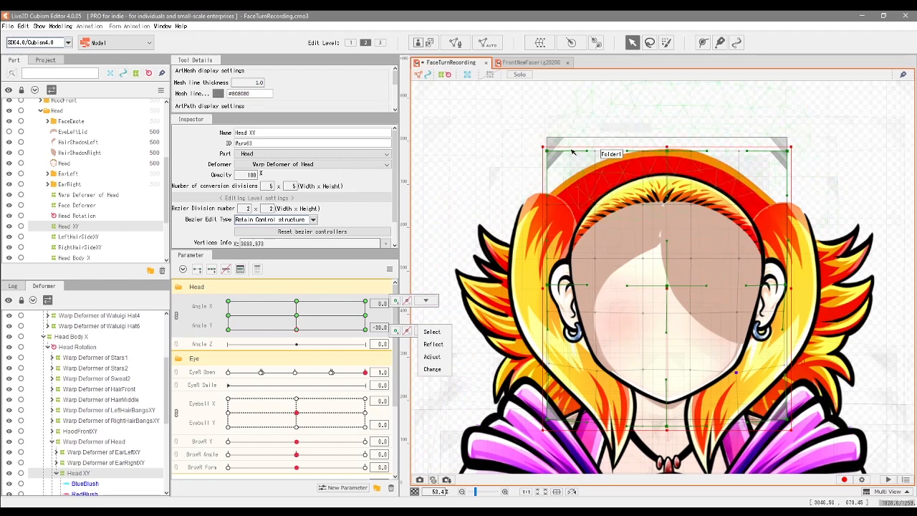
left_click_drag(587, 151, 590, 136)
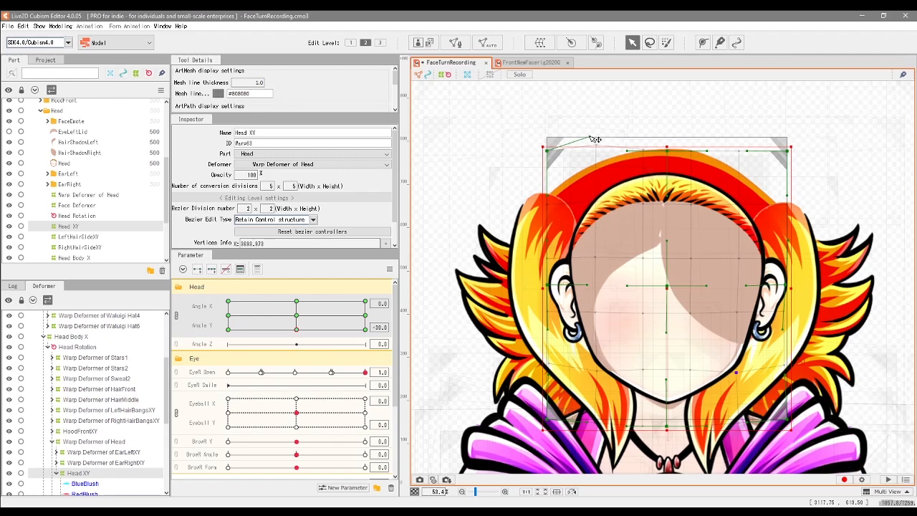
left_click_drag(746, 152, 749, 140)
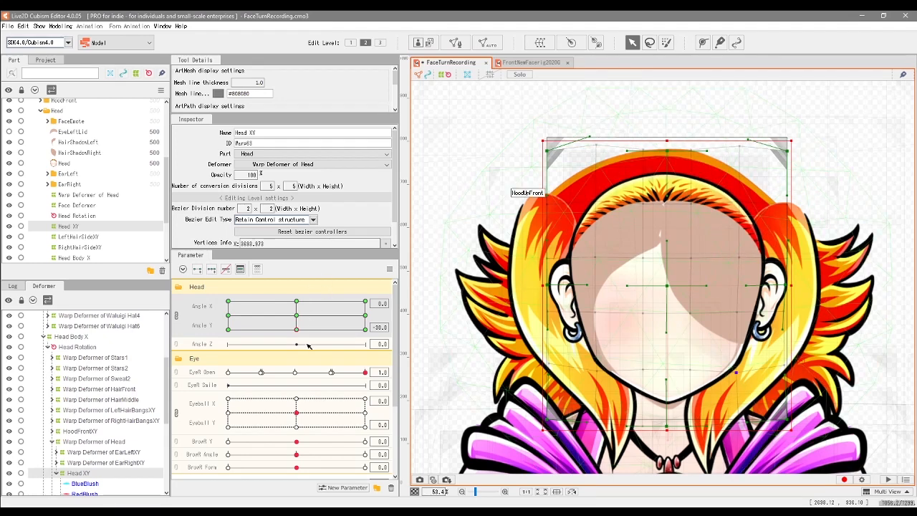
left_click_drag(299, 331, 298, 322)
left_click_drag(298, 320, 296, 330)
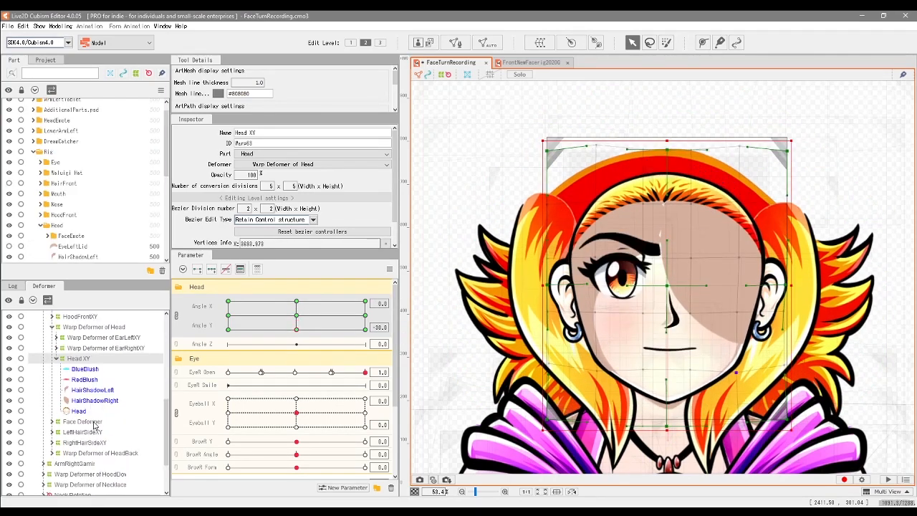
Shift the Face Deformer down at Angle Y -30, lower its upper edge further, and raise its two upper corners.
left_click(82, 421)
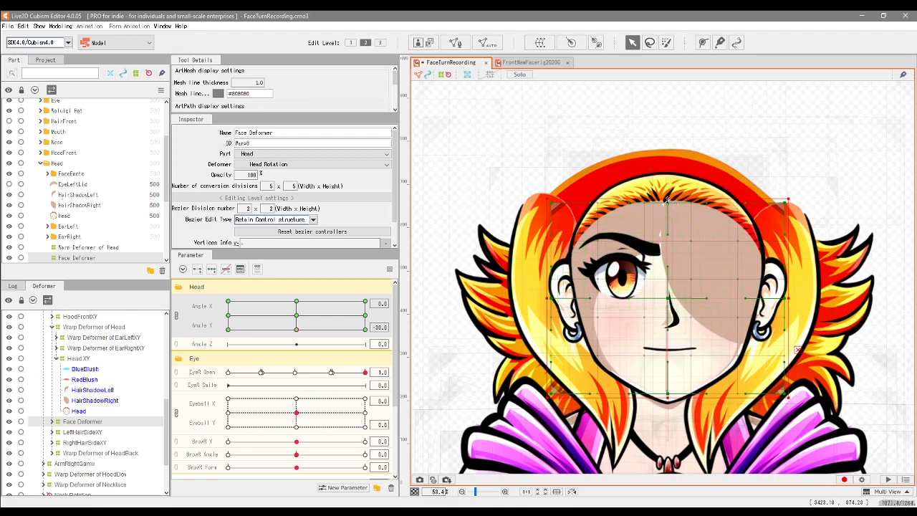
left_click_drag(668, 199, 669, 214)
left_click_drag(667, 400, 667, 407)
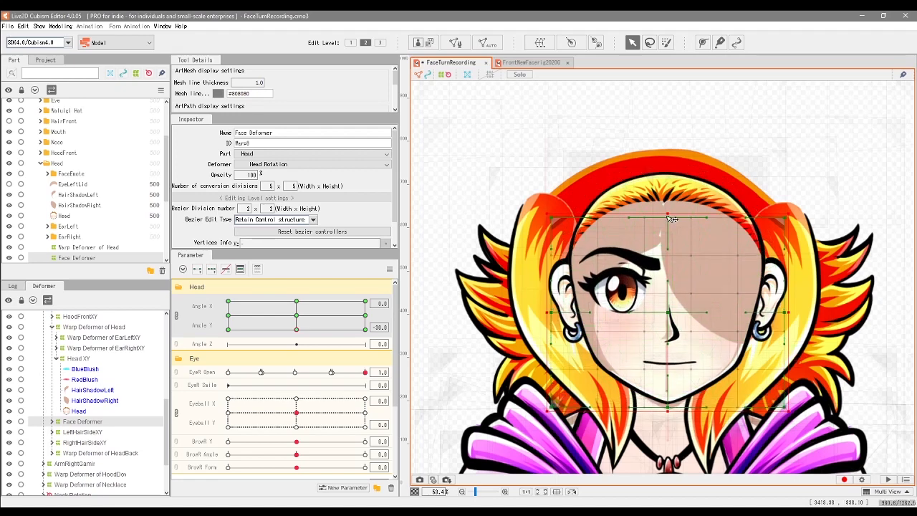
left_click_drag(667, 218, 667, 229)
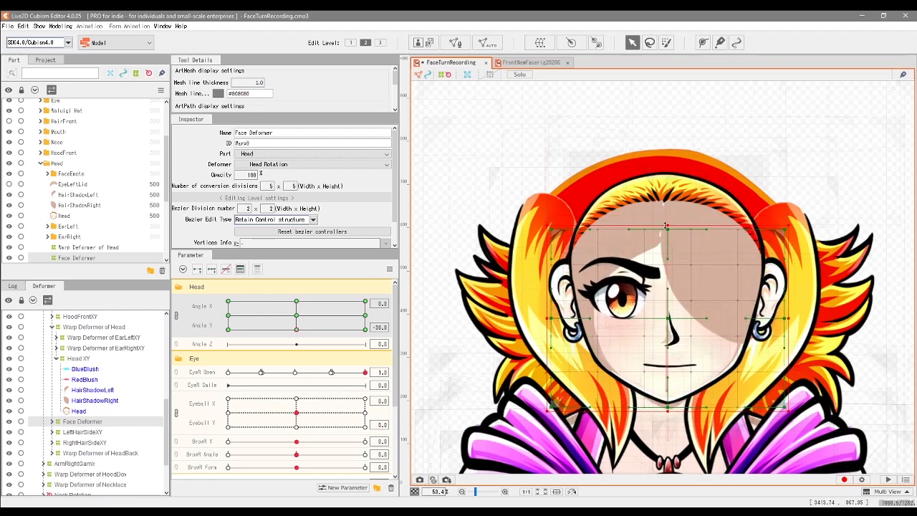
left_click_drag(556, 226, 557, 222)
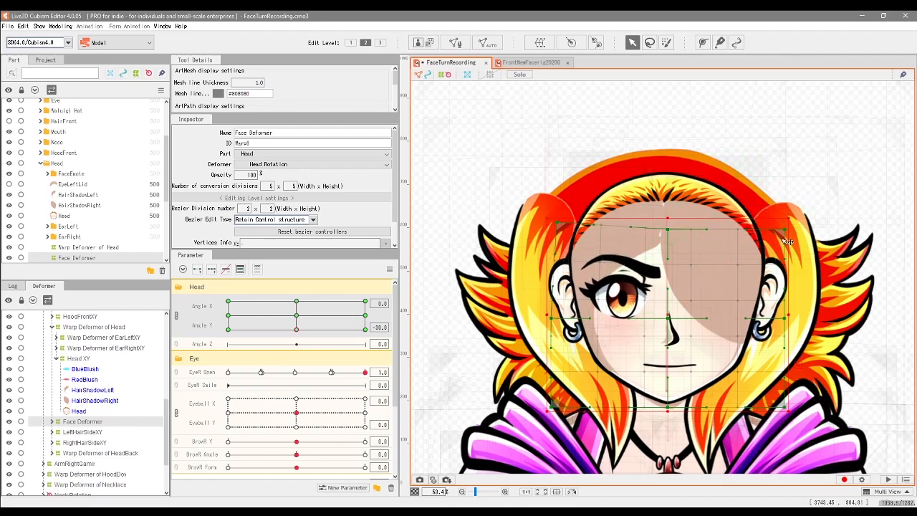
left_click_drag(786, 230, 784, 220)
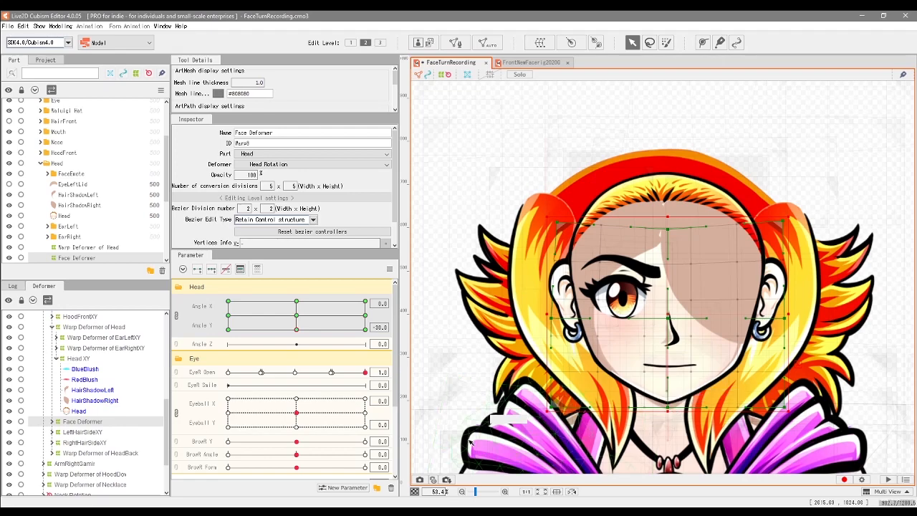
Set the head to Angle Y 30, lower the upper edge of the EarLeftXY and EarRightXY warp deformers together, and preview the movement.
mouse_move(297, 333)
left_mouse_down()
mouse_move(296, 303)
mouse_move(284, 326)
left_mouse_up()
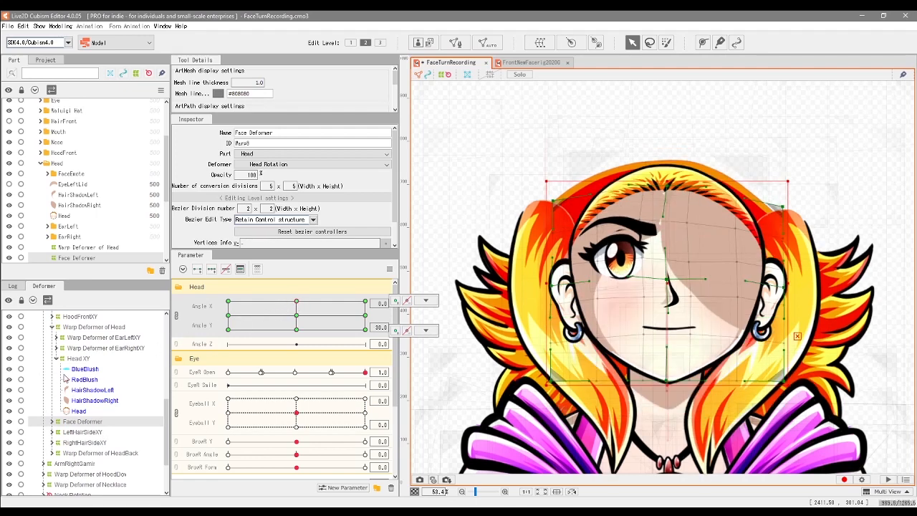
left_click(120, 338)
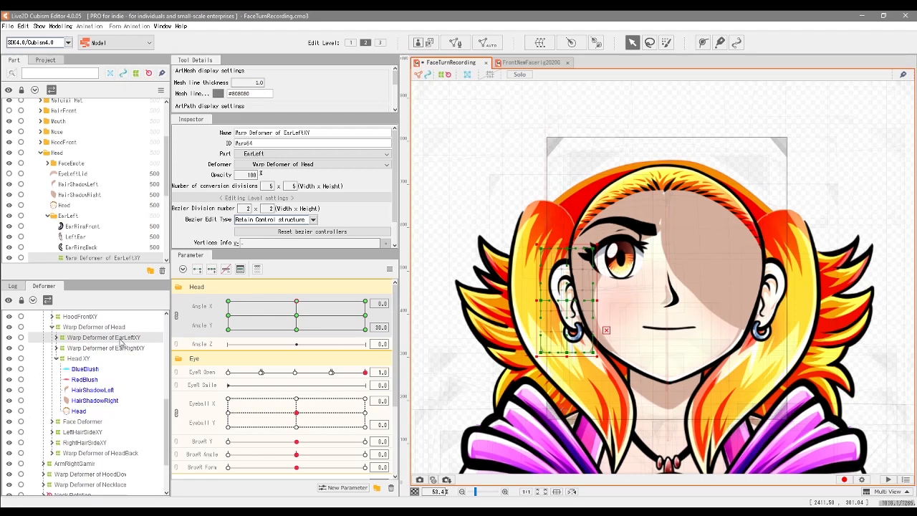
left_click(107, 348, "ctrl")
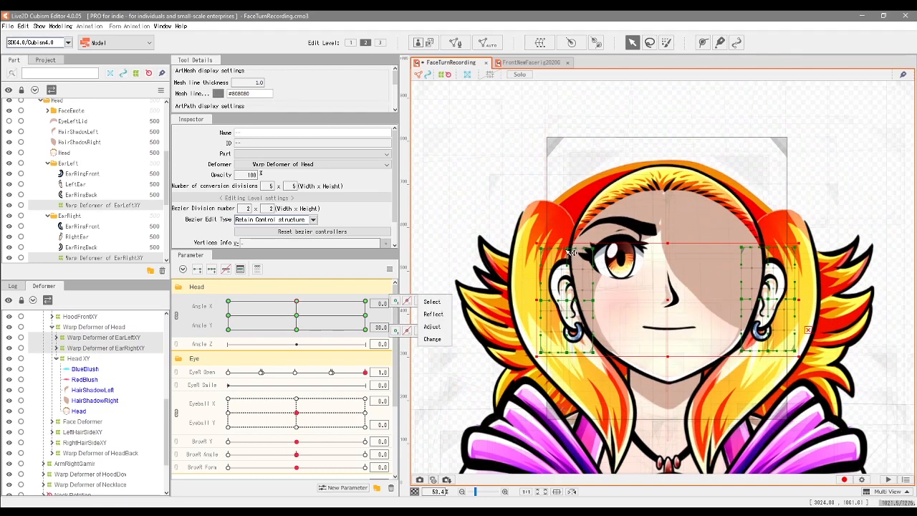
left_click_drag(668, 245, 669, 251)
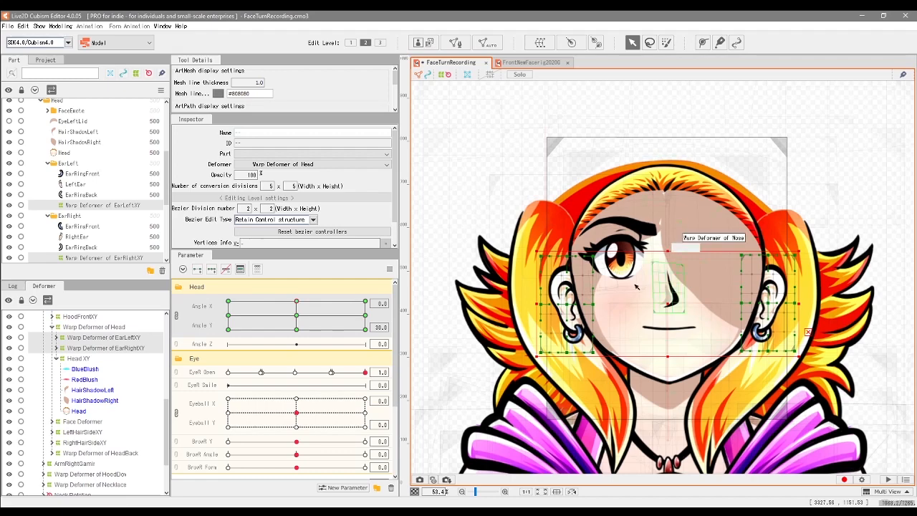
mouse_move(296, 303)
left_mouse_down()
mouse_move(298, 316)
mouse_move(299, 300)
left_mouse_up()
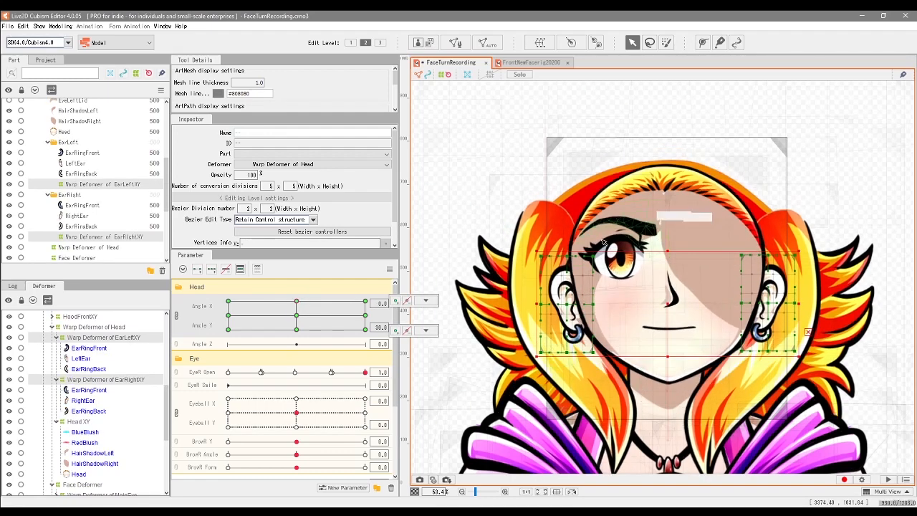
Set the head to Angle Y -30, stretch both ear warp deformers upward by raising their upper edge, and preview the movement.
left_click_drag(297, 303, 297, 321)
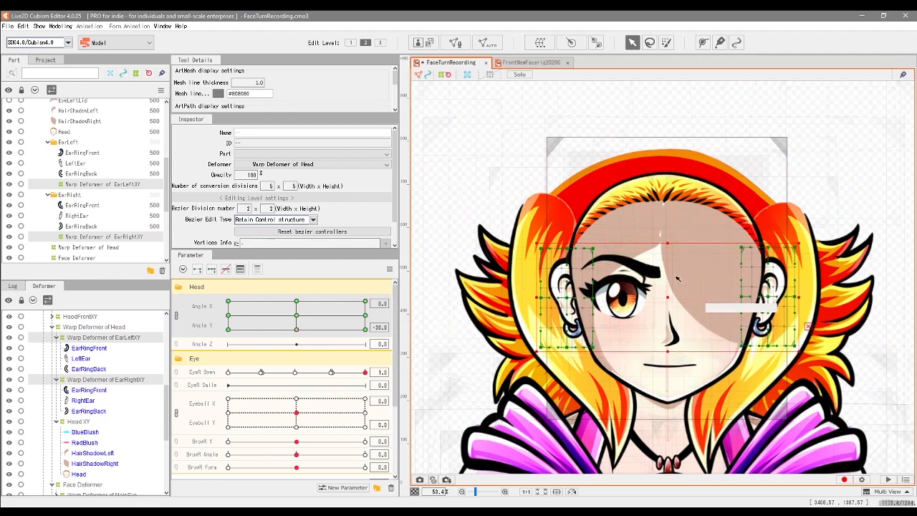
left_click_drag(666, 240, 667, 235)
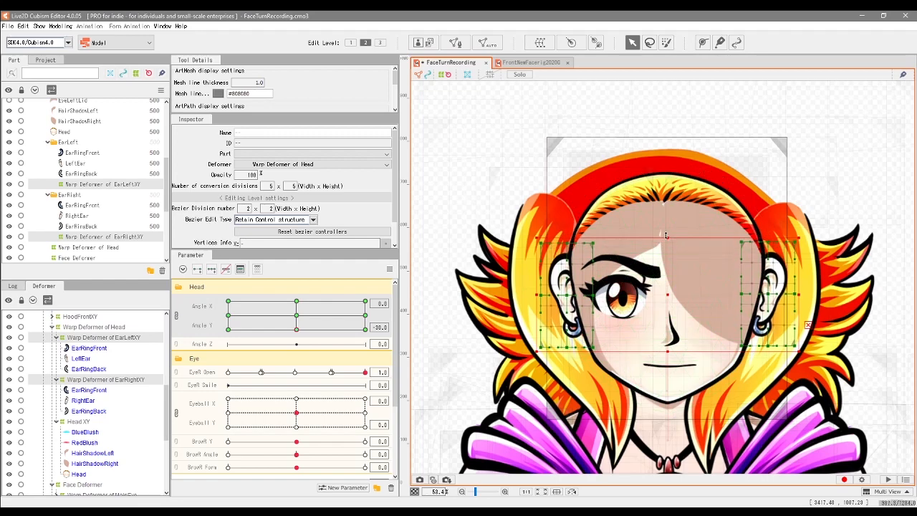
mouse_move(294, 330)
left_mouse_down()
mouse_move(250, 321)
mouse_move(340, 315)
mouse_move(268, 319)
mouse_move(300, 326)
mouse_move(299, 299)
mouse_move(292, 344)
mouse_move(295, 305)
mouse_move(297, 342)
mouse_move(295, 308)
mouse_move(298, 331)
left_mouse_up()
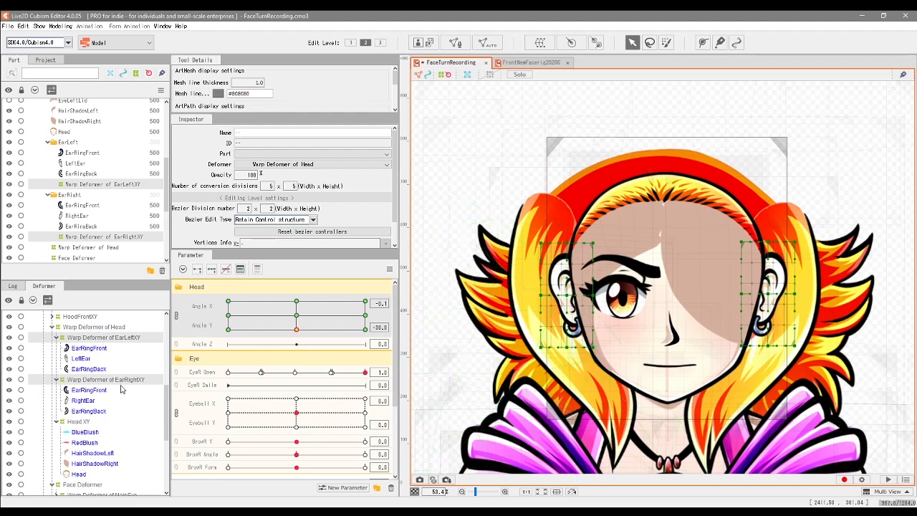
left_click(122, 380)
left_click(116, 338, "ctrl")
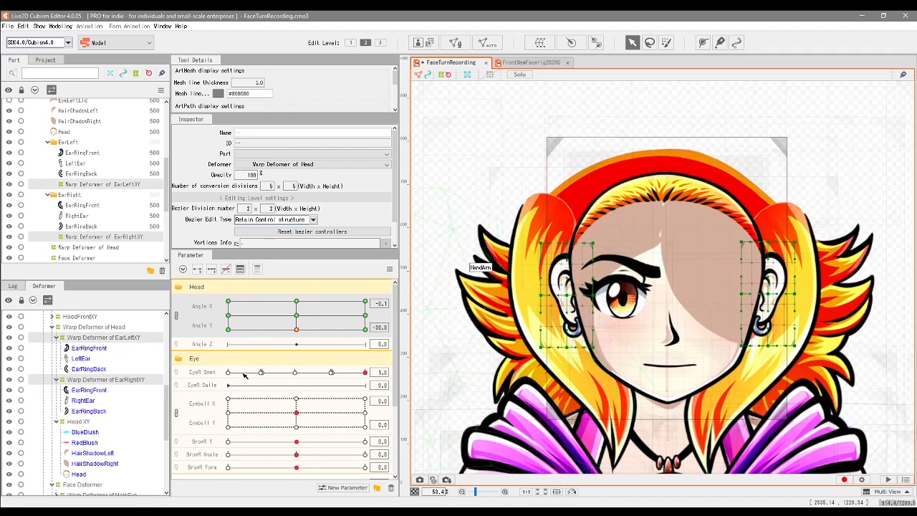
left_click(294, 331)
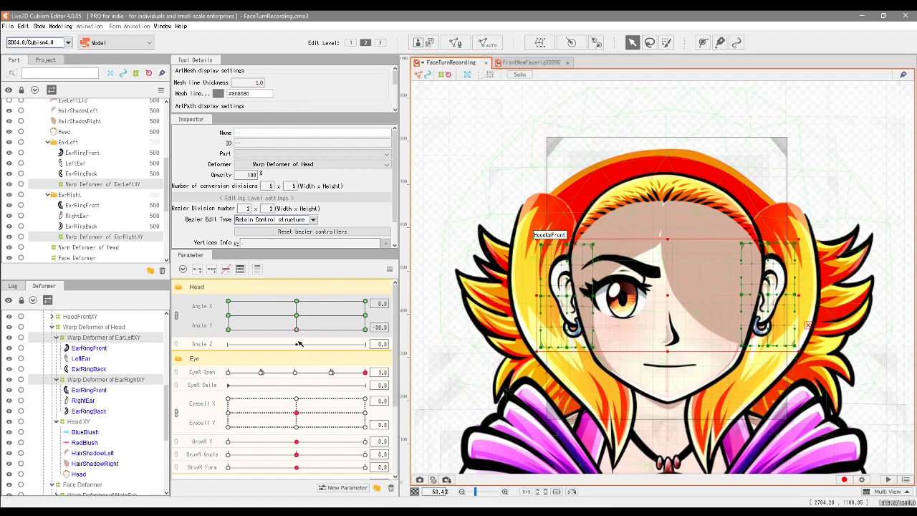
mouse_move(298, 332)
left_mouse_down()
mouse_move(330, 308)
mouse_move(302, 315)
mouse_move(301, 326)
mouse_move(298, 302)
mouse_move(297, 329)
left_mouse_up()
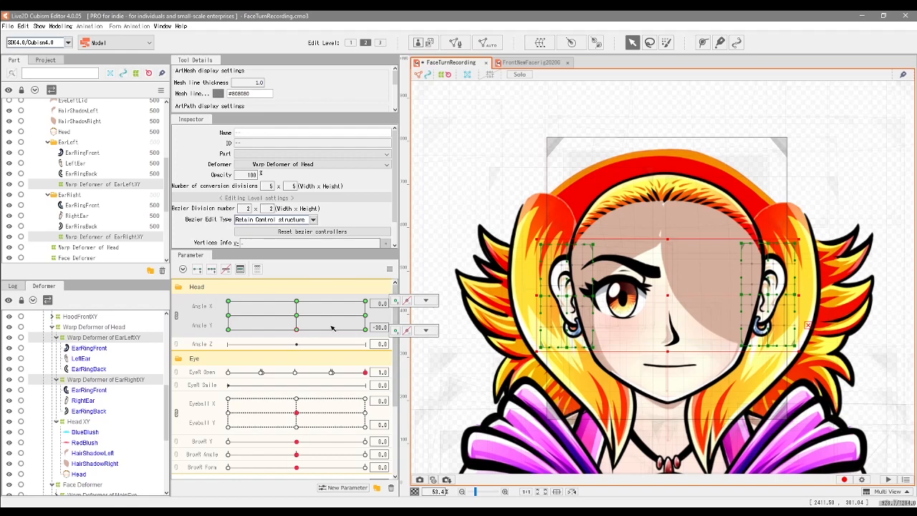
mouse_move(294, 329)
left_mouse_down()
mouse_move(299, 305)
mouse_move(296, 340)
mouse_move(297, 329)
left_mouse_up()
Collapse the ear deformer branches in the deformer tree and show the HairFront part again.
left_click(55, 337)
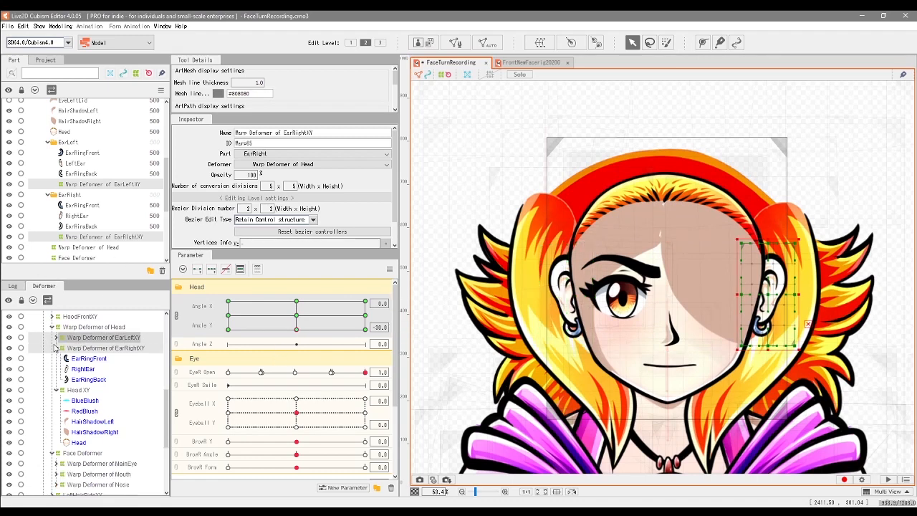
left_click(57, 349)
left_click(57, 350)
scroll(31, 184, "up", 5)
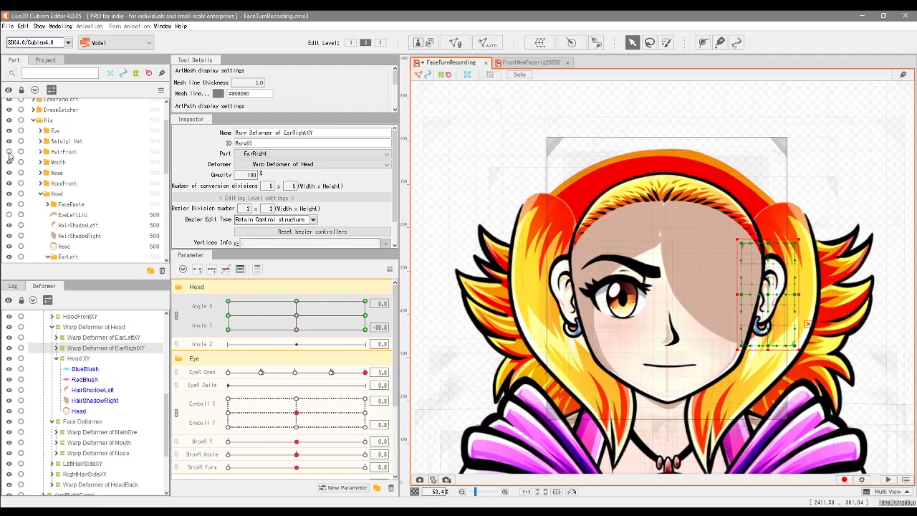
left_click(8, 152)
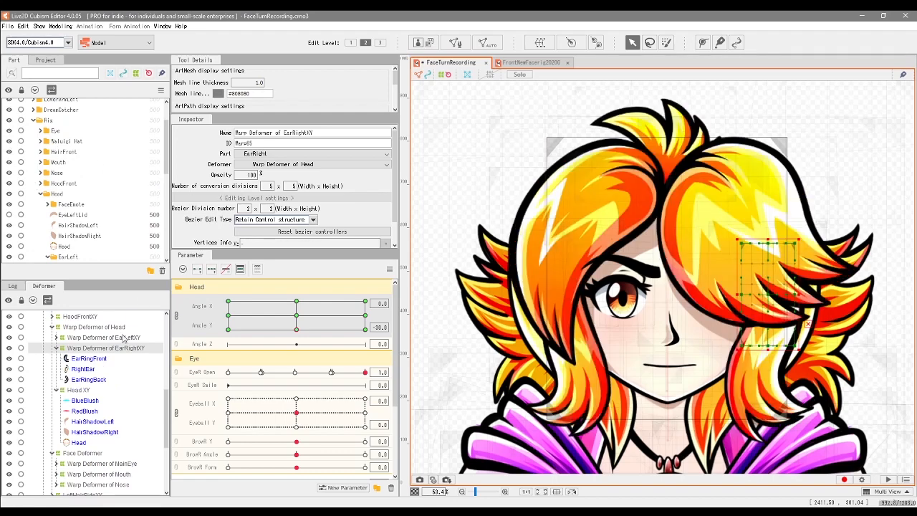
Lower the upper and lower edges of the HairFront2 and HairFront3 warp deformers together at Angle Y -30, and preview the movement.
left_click(130, 411, "ctrl")
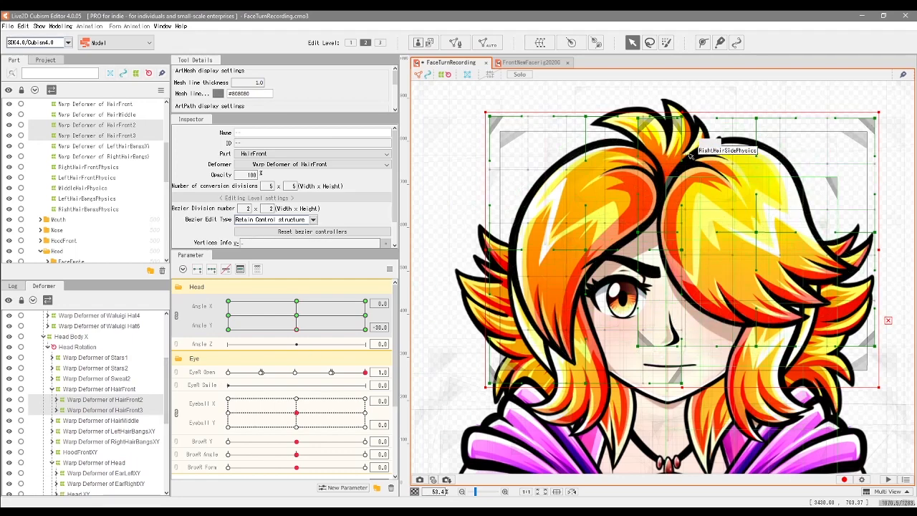
left_click_drag(681, 113, 681, 127)
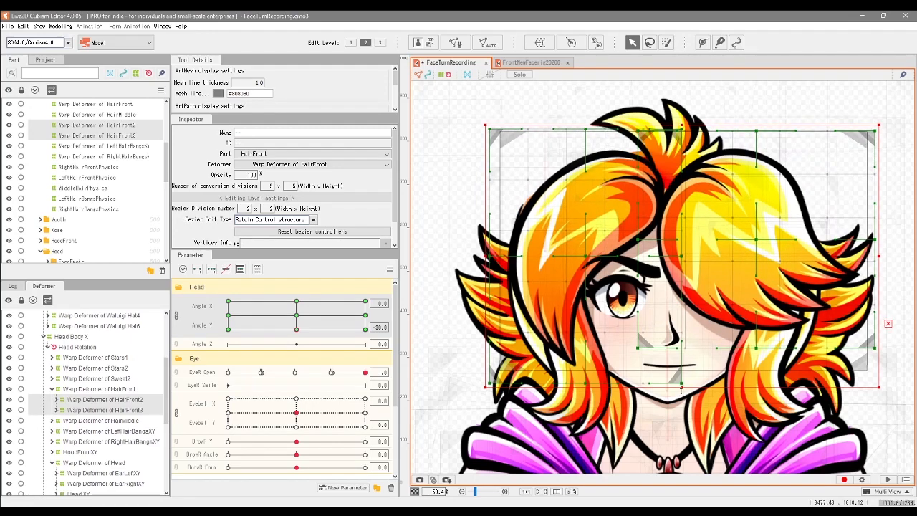
left_click_drag(681, 389, 677, 405)
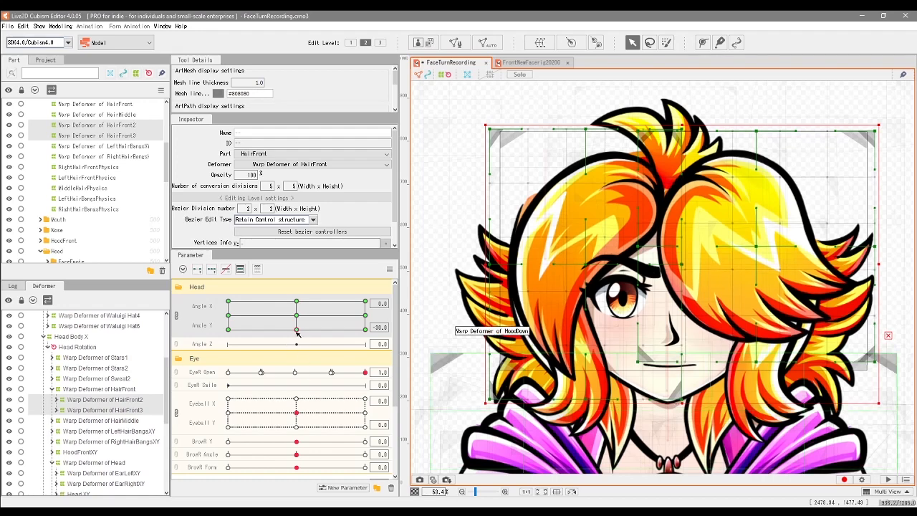
mouse_move(297, 329)
left_mouse_down()
mouse_move(297, 316)
mouse_move(299, 335)
left_mouse_up()
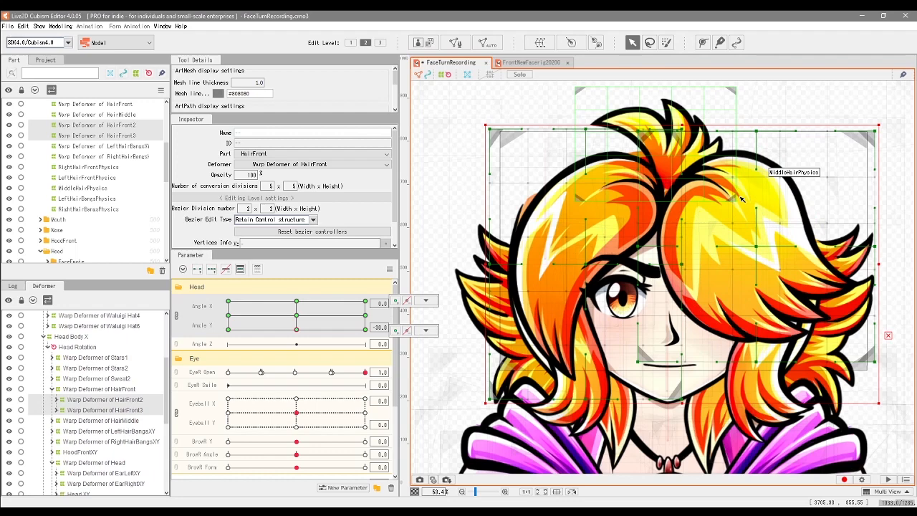
Round the crown of HairFront2 and HairFront3 at Angle Y -30 by raising their upper-edge points and handles and widening HairFront2's outer corner.
left_click_drag(591, 135, 590, 120)
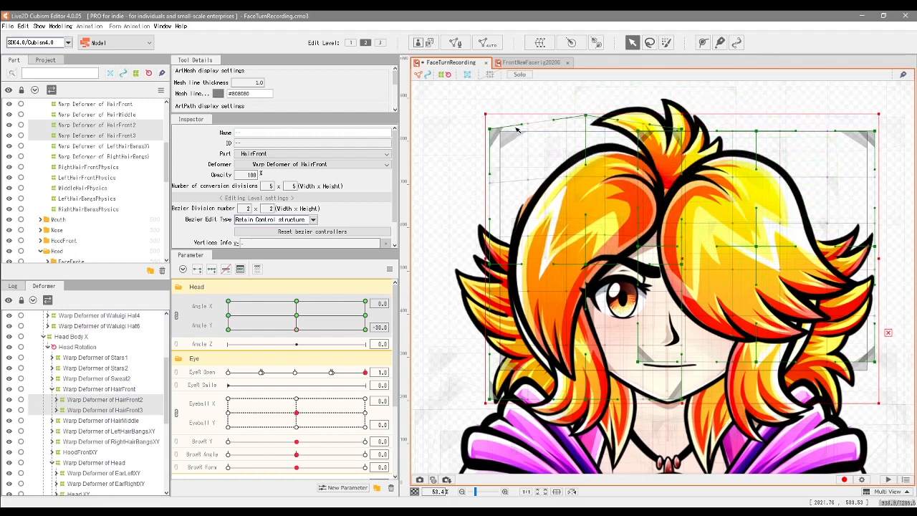
left_click_drag(523, 125, 499, 103)
left_click_drag(756, 132, 758, 126)
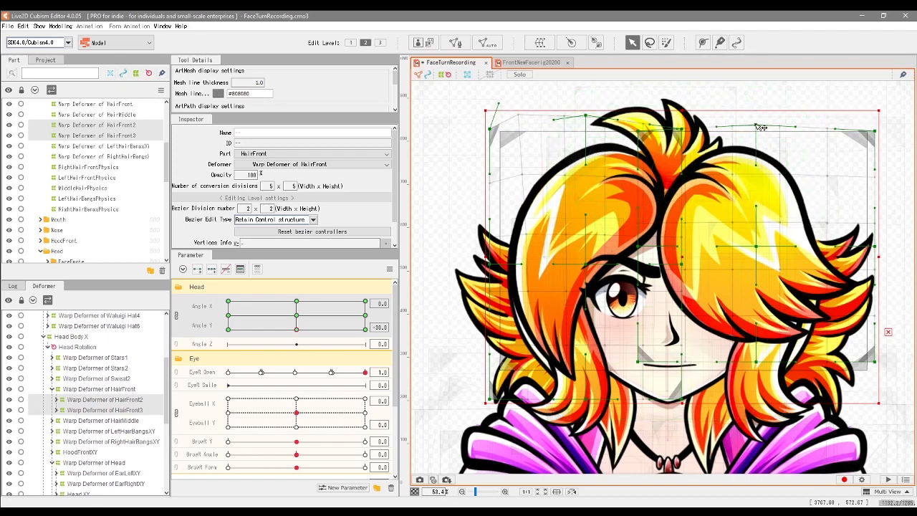
left_click_drag(875, 132, 889, 127)
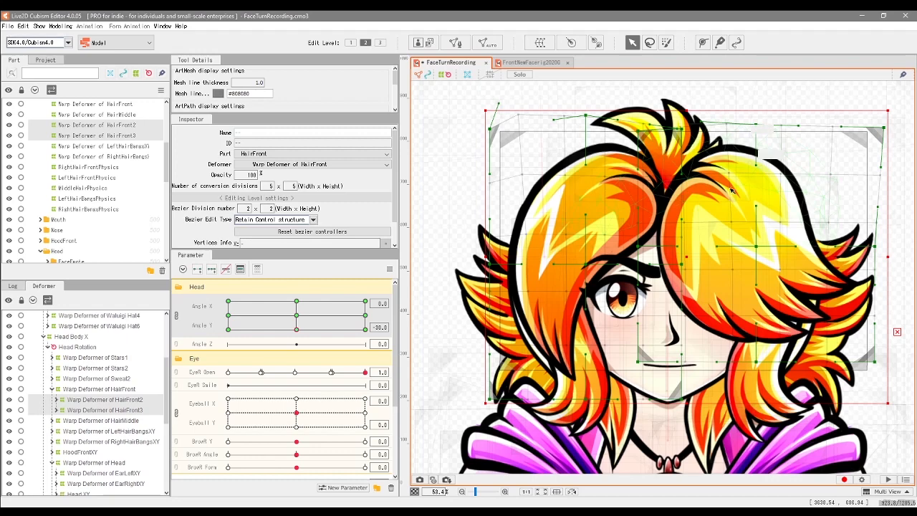
Preview the downward head movement and shorten the Warp Deformer of HairFront3 at Angle Y -30 by raising its lower edge.
mouse_move(298, 333)
left_mouse_down()
mouse_move(311, 308)
mouse_move(300, 336)
mouse_move(299, 317)
mouse_move(299, 341)
mouse_move(303, 310)
mouse_move(304, 338)
mouse_move(296, 330)
left_mouse_up()
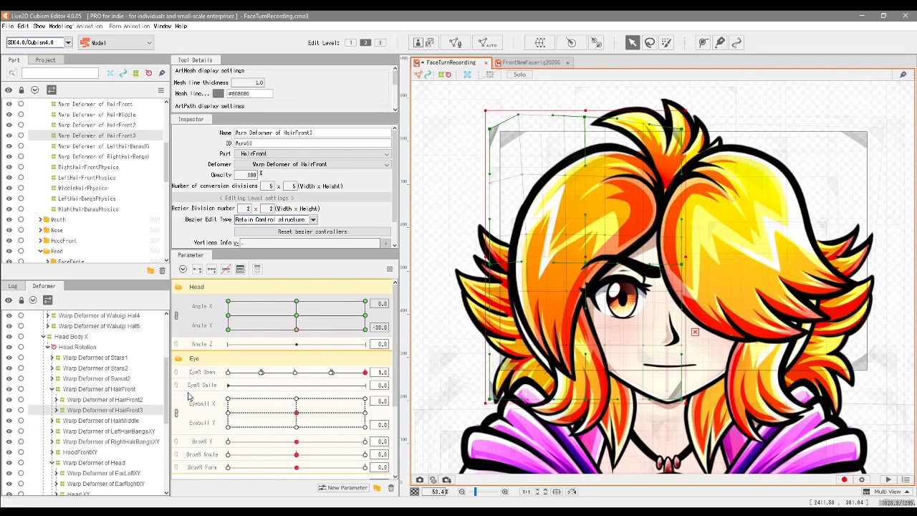
left_click(583, 403)
left_click_drag(584, 403, 581, 394)
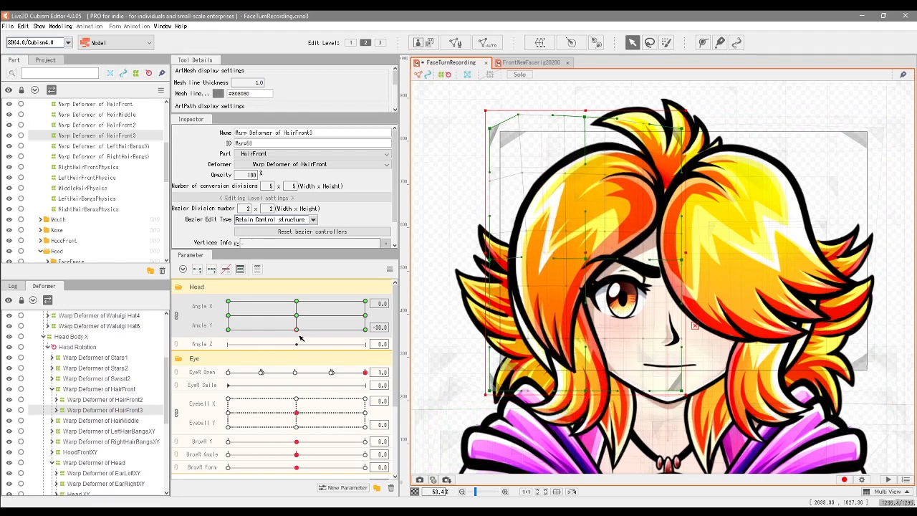
Tilt the Warp Deformer of HairMiddle at Angle Y -30 by lowering its outer and middle upper-edge points, and preview the movement.
left_click(143, 420)
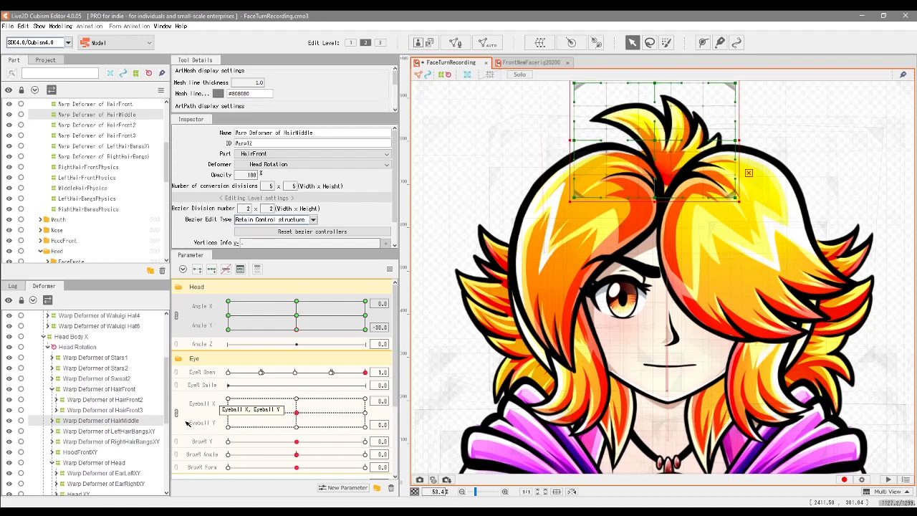
mouse_move(297, 329)
left_mouse_down()
mouse_move(303, 299)
mouse_move(297, 329)
left_mouse_up()
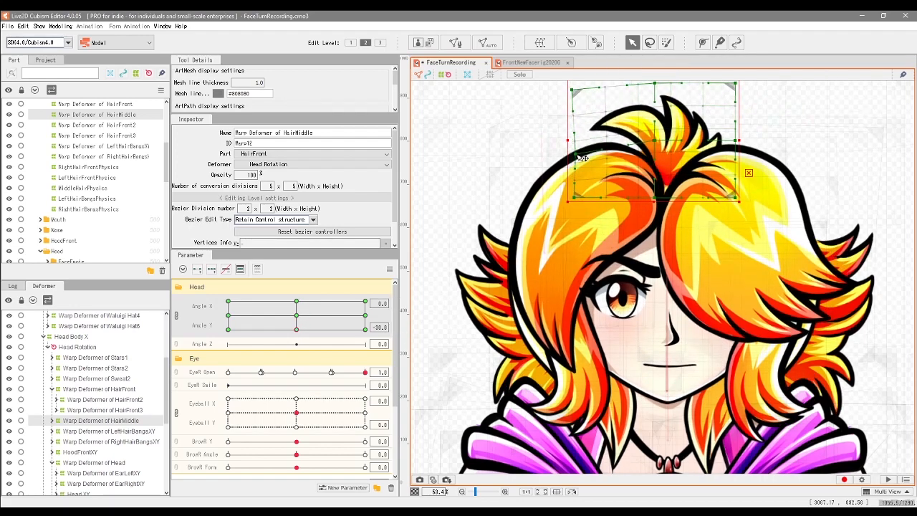
mouse_move(297, 330)
left_mouse_down()
mouse_move(296, 292)
mouse_move(295, 337)
mouse_move(297, 299)
mouse_move(303, 324)
mouse_move(308, 290)
mouse_move(297, 330)
left_mouse_up()
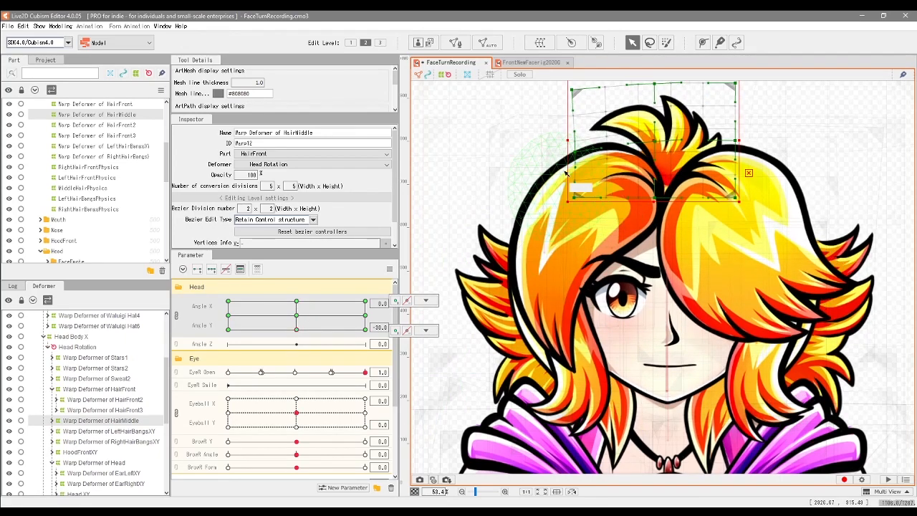
left_click_drag(655, 84, 651, 92)
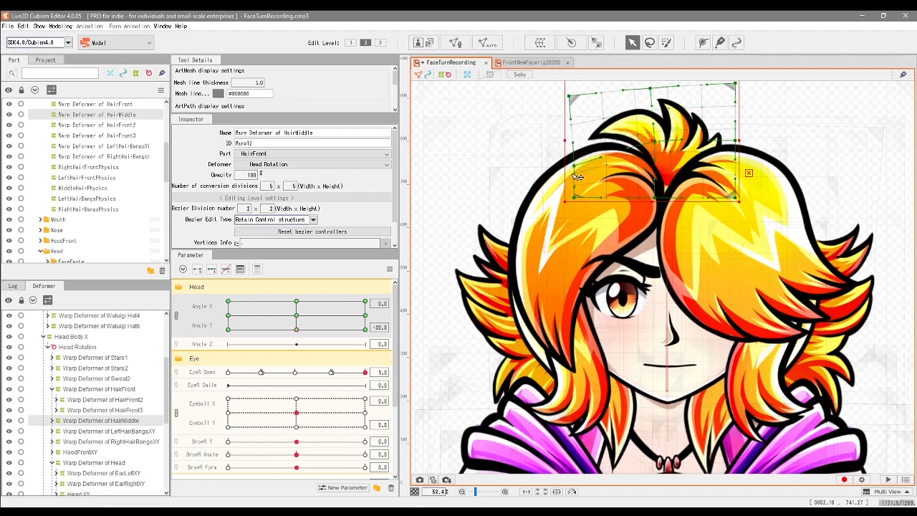
mouse_move(298, 329)
left_mouse_down()
mouse_move(296, 322)
mouse_move(295, 345)
mouse_move(301, 299)
mouse_move(296, 330)
left_mouse_up()
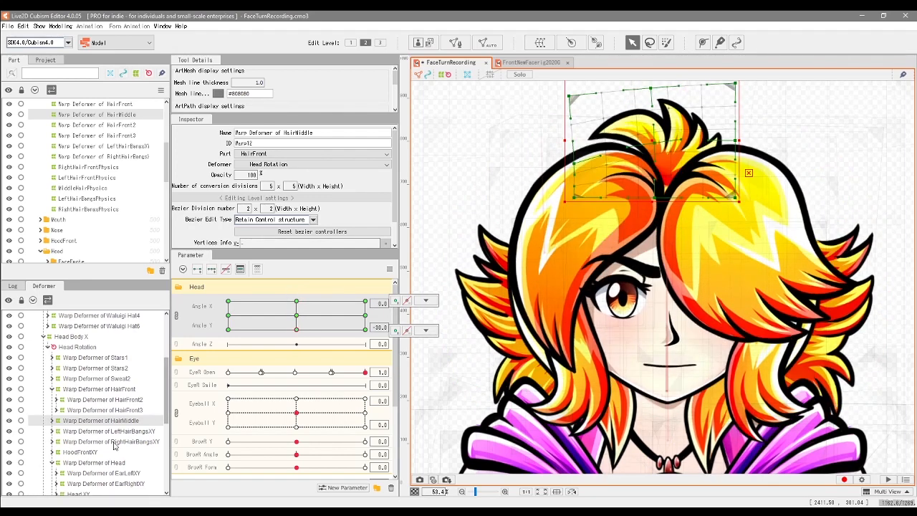
Lower the Warp Deformers of LeftHairBangsXY and RightHairBangsXY together at Angle Y -30, and preview the movement.
scroll(163, 414, "down", 2)
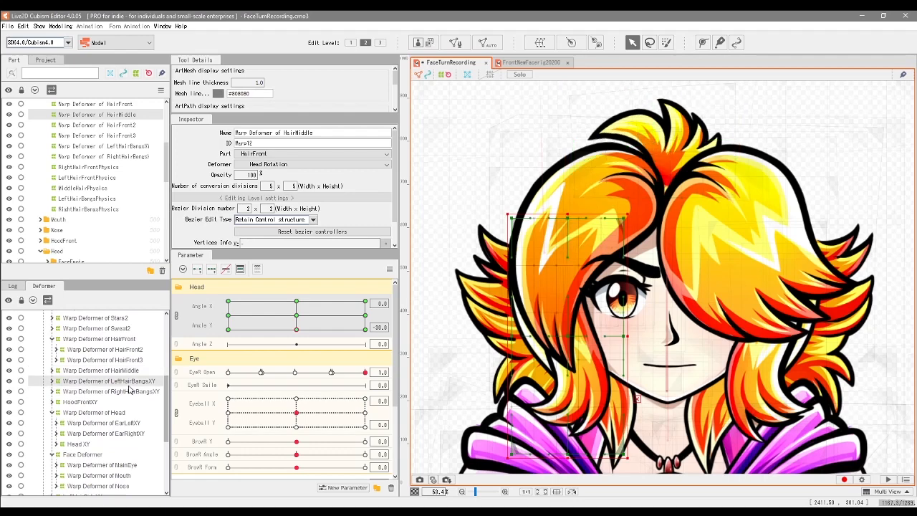
left_click(129, 384)
left_click(154, 392, "ctrl")
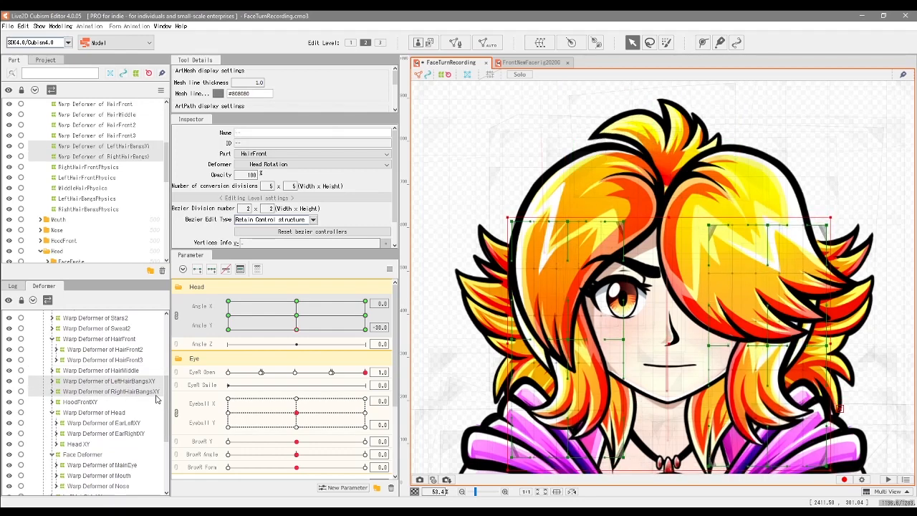
mouse_move(297, 328)
left_mouse_down()
mouse_move(298, 319)
mouse_move(297, 330)
left_mouse_up()
Preview the downward movement of LeftHairSideXY and RightHairSideXY selected together, ending at Angle Y -30.
scroll(92, 433, "down", 2)
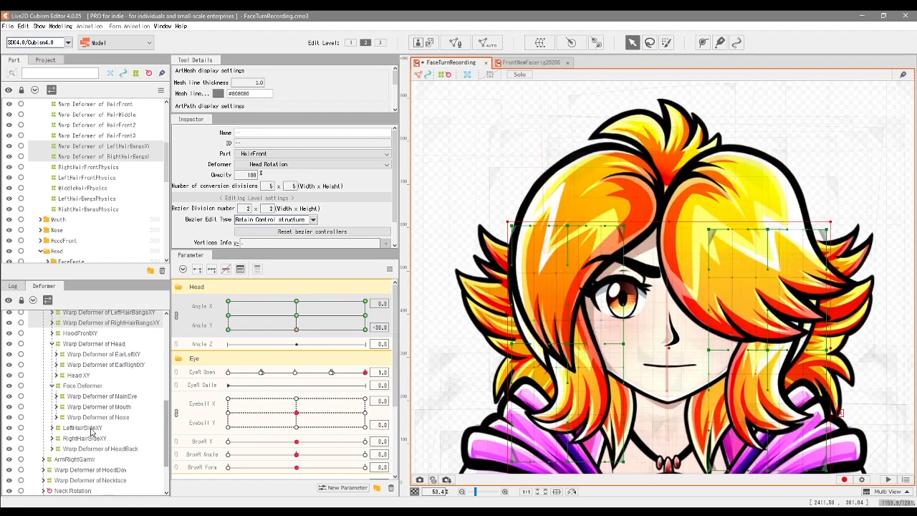
left_click(90, 428)
left_click(103, 438, "ctrl")
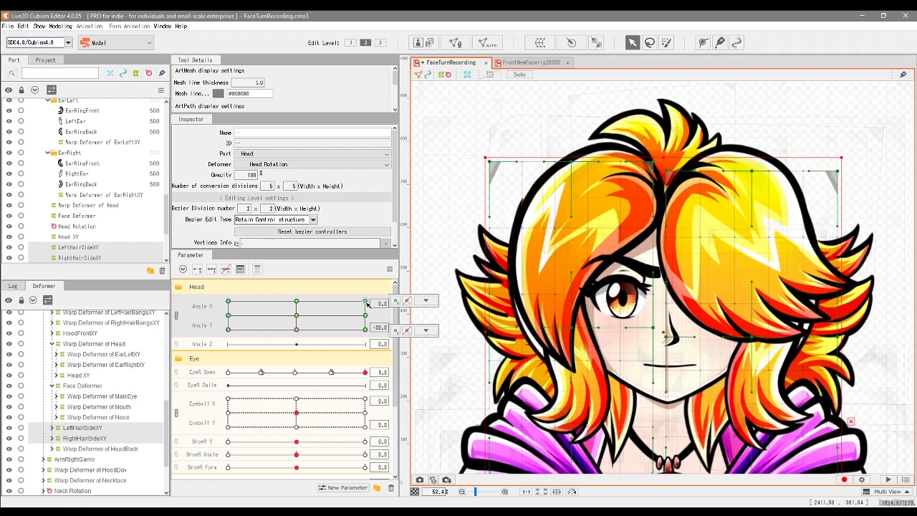
mouse_move(301, 334)
left_mouse_down()
mouse_move(301, 311)
mouse_move(296, 328)
left_mouse_up()
Raise the Warp Deformer of HeadBack at Angle Y -30, preview the downward movement, and save the model.
left_click(118, 450)
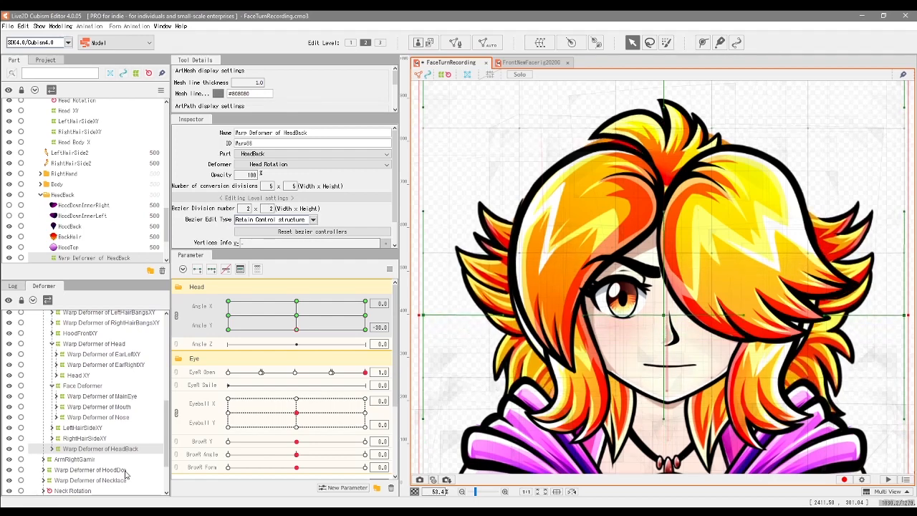
left_click(294, 323)
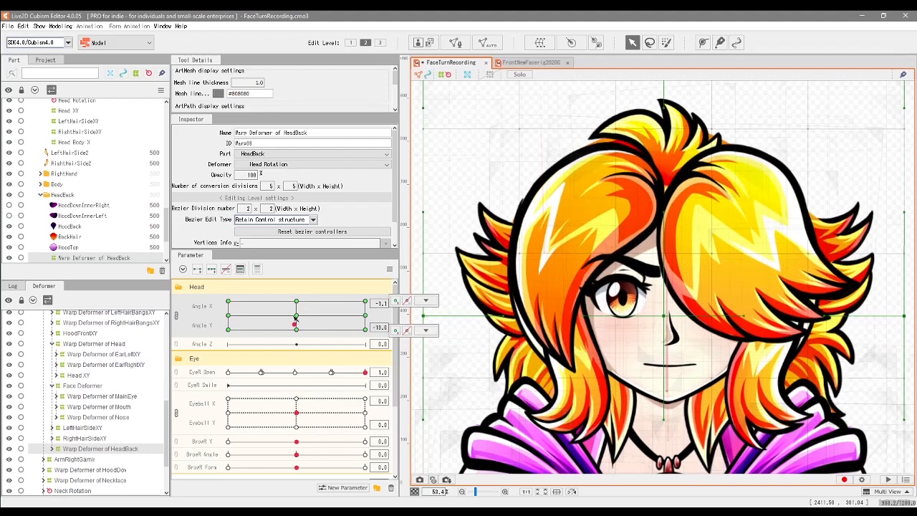
mouse_move(294, 323)
left_mouse_down()
mouse_move(305, 342)
mouse_move(312, 269)
mouse_move(294, 328)
left_mouse_up()
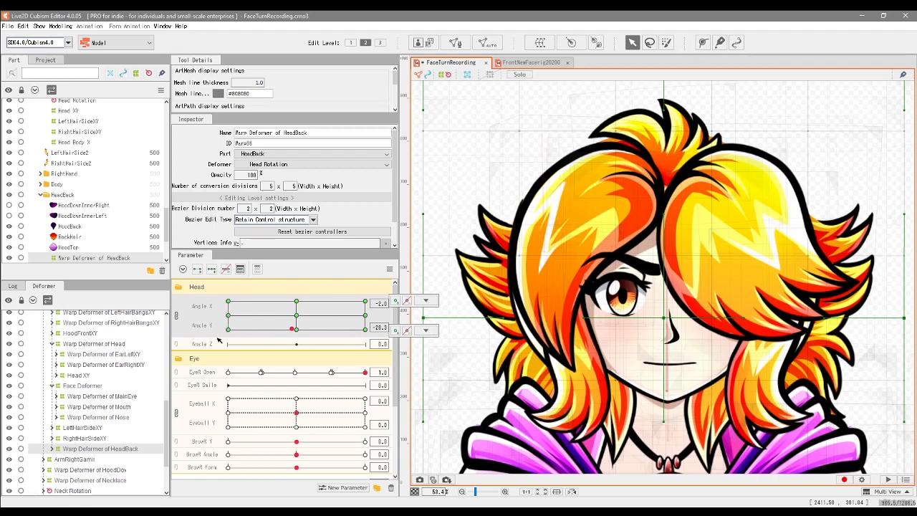
key("ctrl+z")
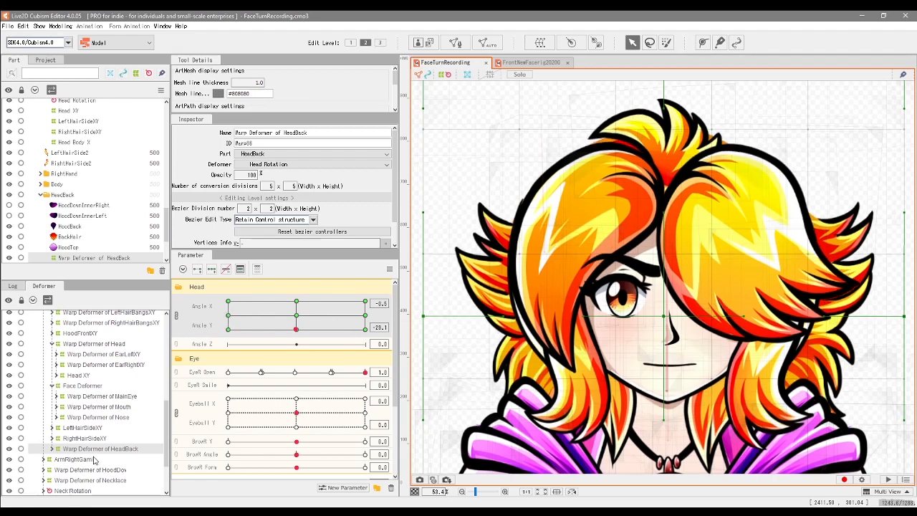
left_click(297, 330)
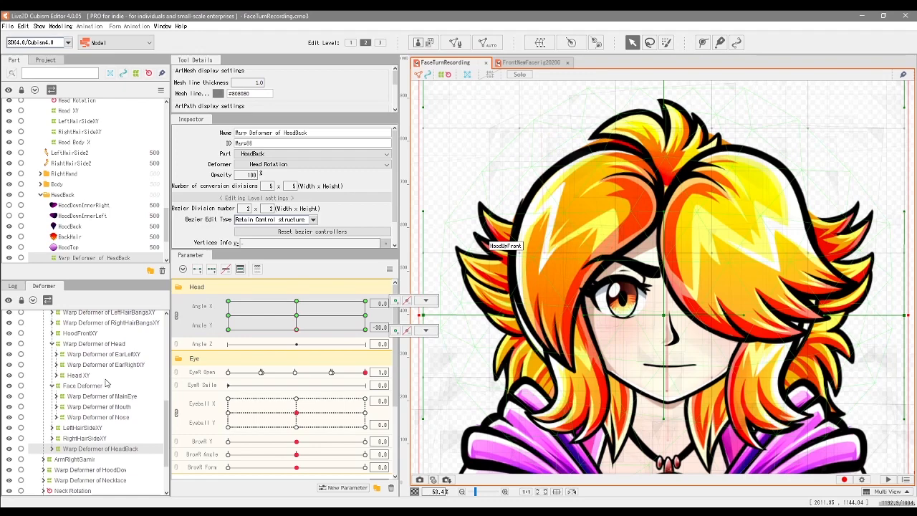
Shift the middle upper-edge point of LeftHairSideXY inward at Angle Y -30 and preview the movement.
left_click(83, 427)
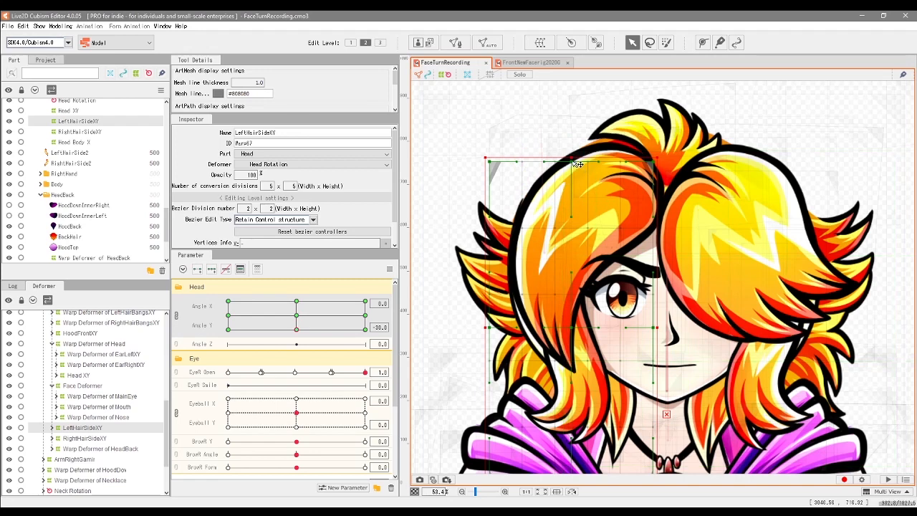
left_click_drag(573, 163, 587, 163)
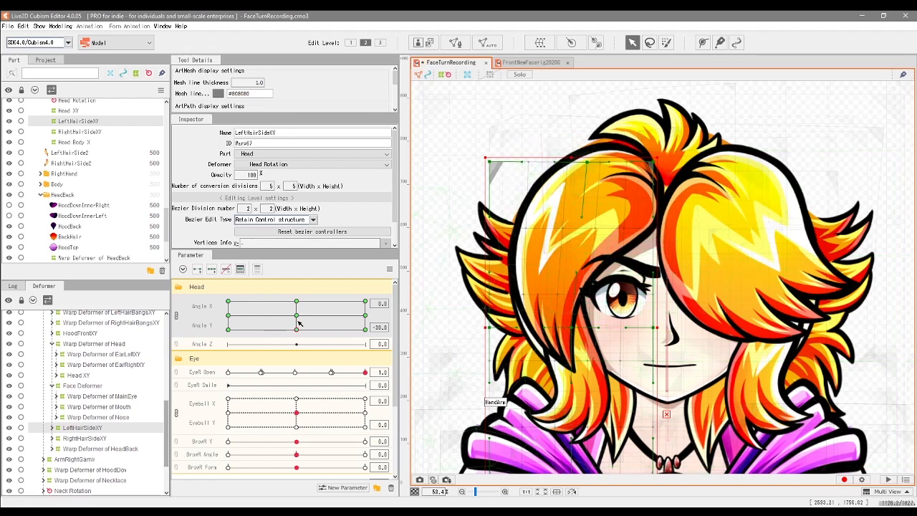
mouse_move(297, 334)
left_mouse_down()
mouse_move(296, 301)
mouse_move(301, 348)
mouse_move(297, 329)
left_mouse_up()
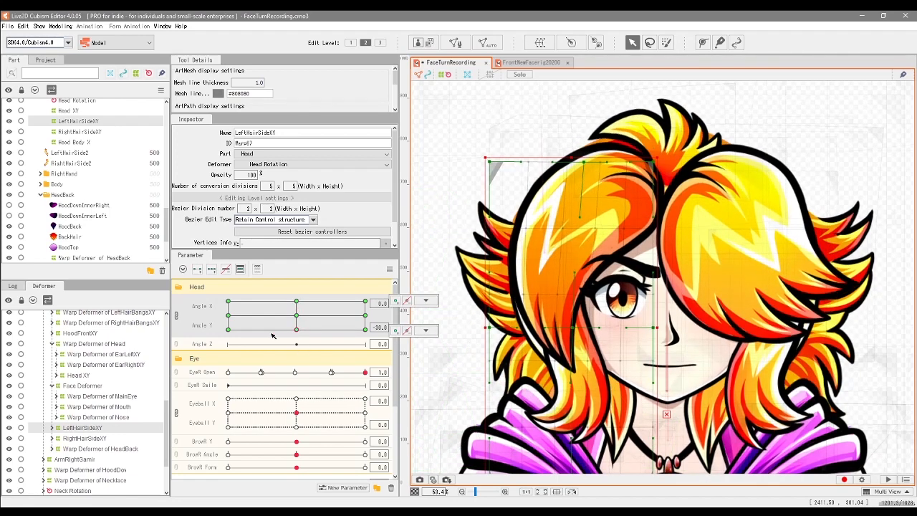
Narrow the back hair at Angle Y -30 by adjusting points on both sides of the Warp Deformer of HeadBack, and preview it.
left_click(103, 449)
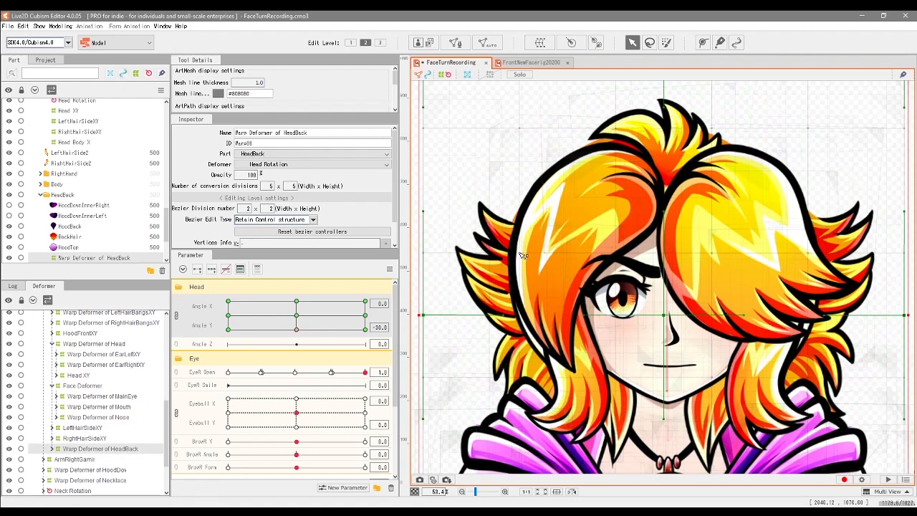
left_click_drag(523, 252, 525, 252)
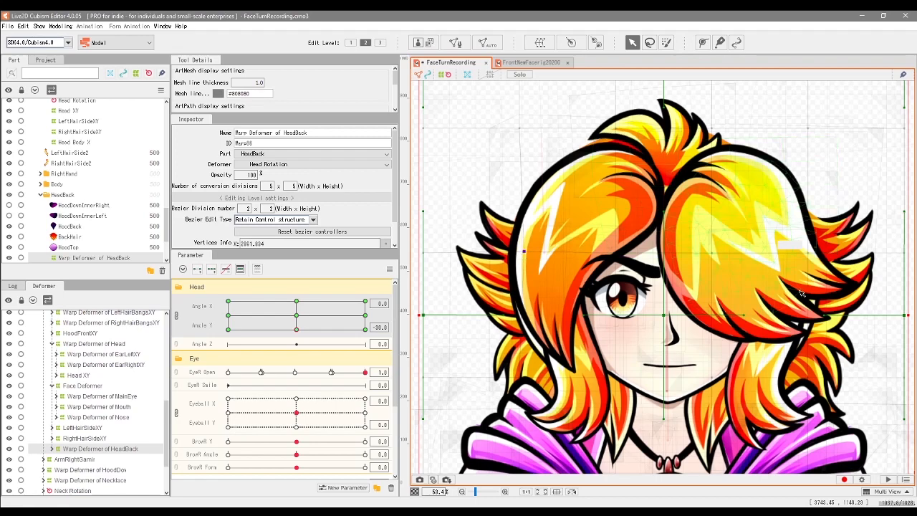
left_click_drag(818, 316, 825, 313)
mouse_move(296, 330)
left_mouse_down()
mouse_move(291, 308)
mouse_move(285, 321)
mouse_move(290, 327)
mouse_move(289, 301)
mouse_move(301, 344)
left_mouse_up()
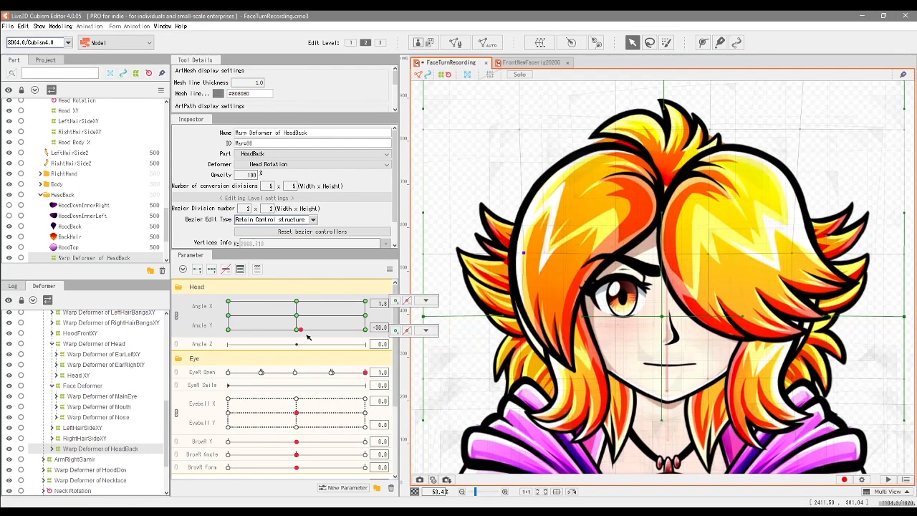
left_click(425, 331)
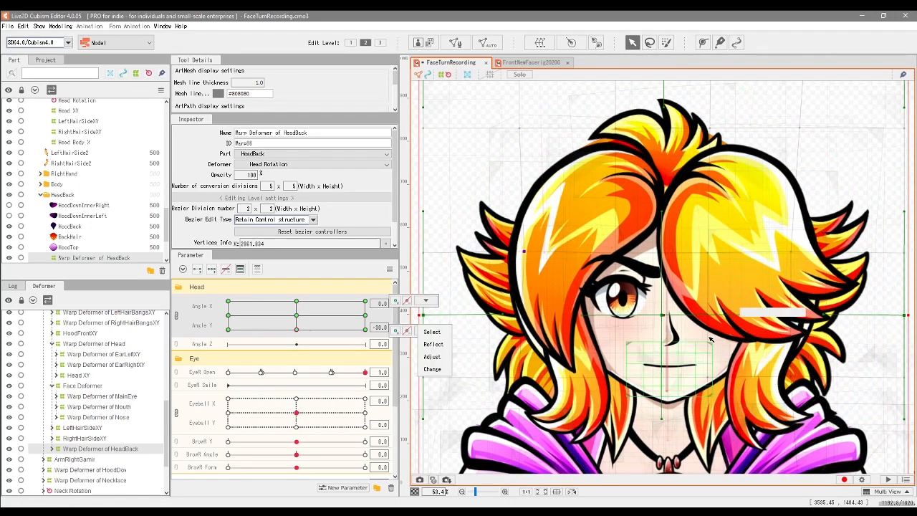
scroll(777, 330, "down", 2)
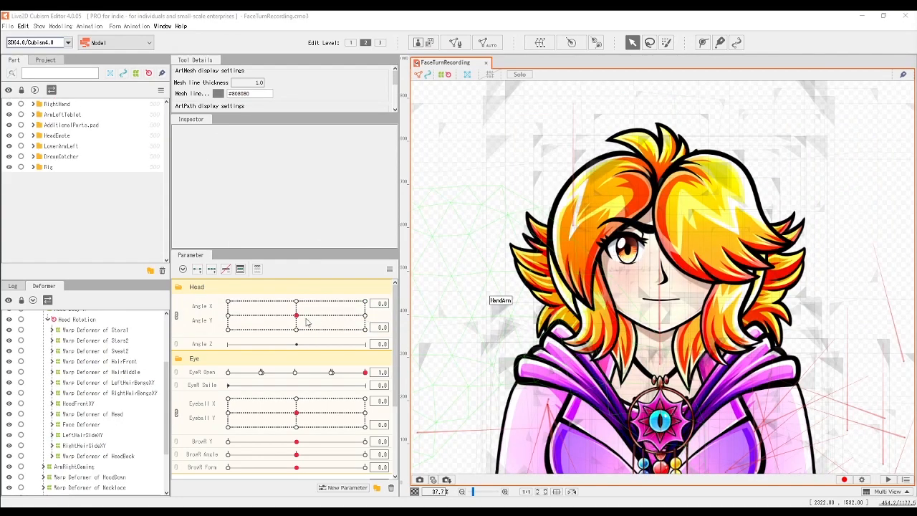
Preview the head's sideways turn between neutral and Angle X 30, ending with Head XY at Angle X 30, Angle Y 0.
mouse_move(301, 326)
left_mouse_down()
mouse_move(294, 348)
mouse_move(296, 298)
mouse_move(293, 329)
mouse_move(280, 320)
mouse_move(296, 315)
left_mouse_up()
left_click_drag(362, 321, 364, 321)
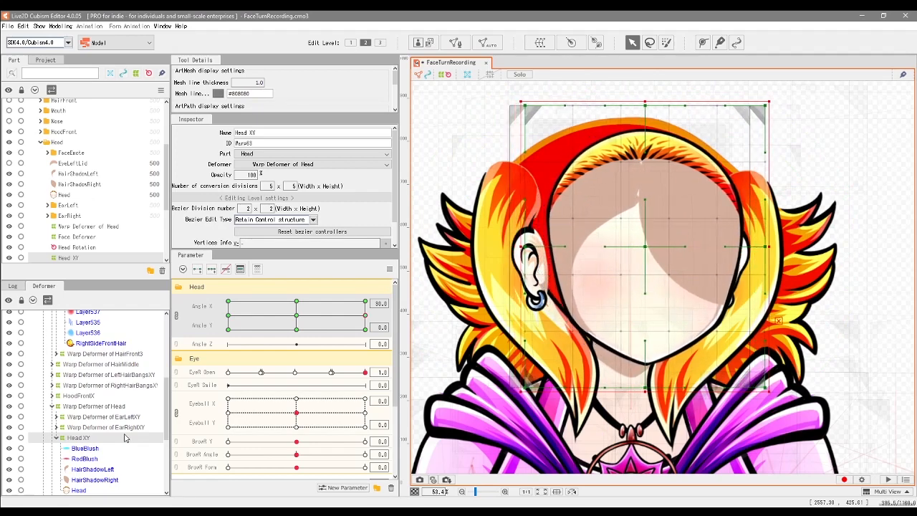
left_click(365, 316)
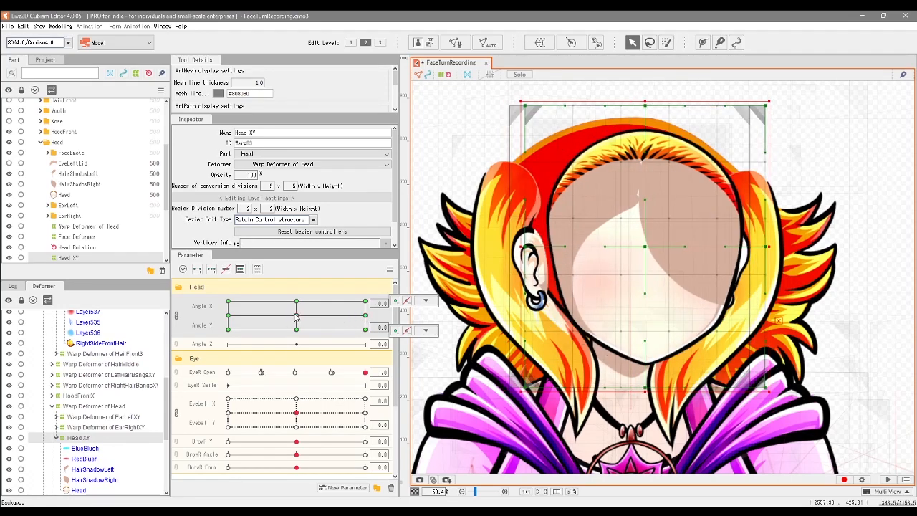
left_click(365, 316)
left_click(425, 330)
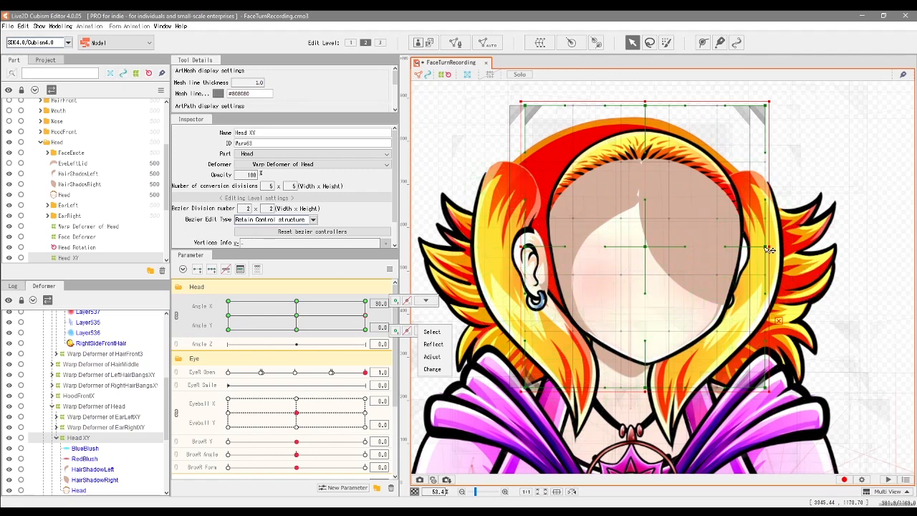
Reshape the far cheek at Angle X 30 by pulling Head XY's outer middle point and handle inward and adjusting the lower inner point.
left_click_drag(725, 246, 715, 249)
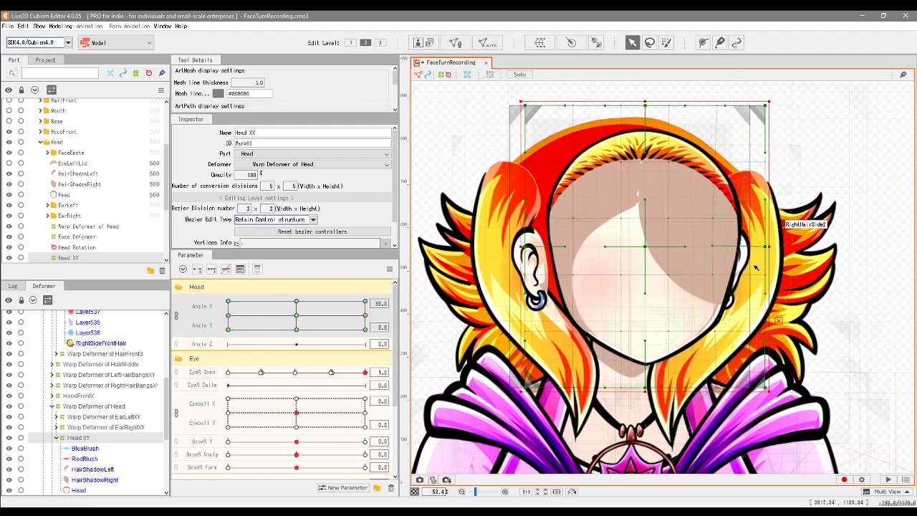
left_click_drag(762, 247, 764, 248)
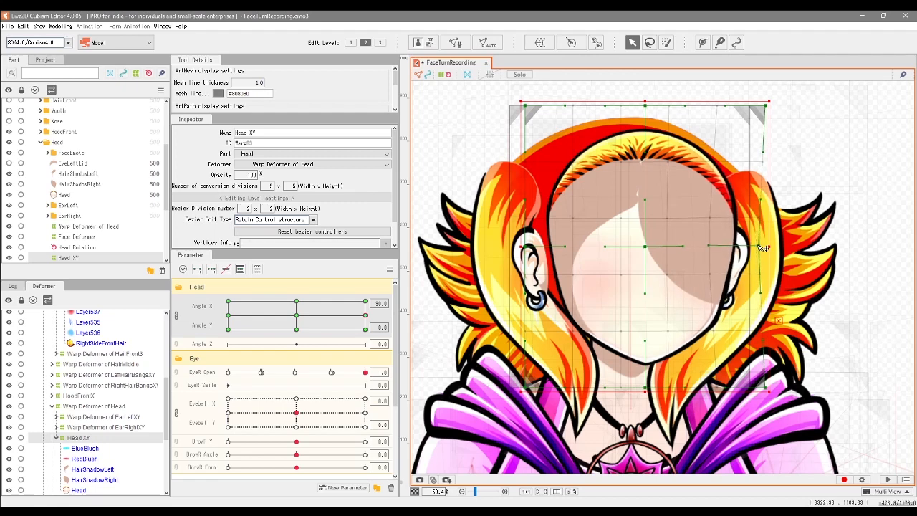
left_click(706, 273)
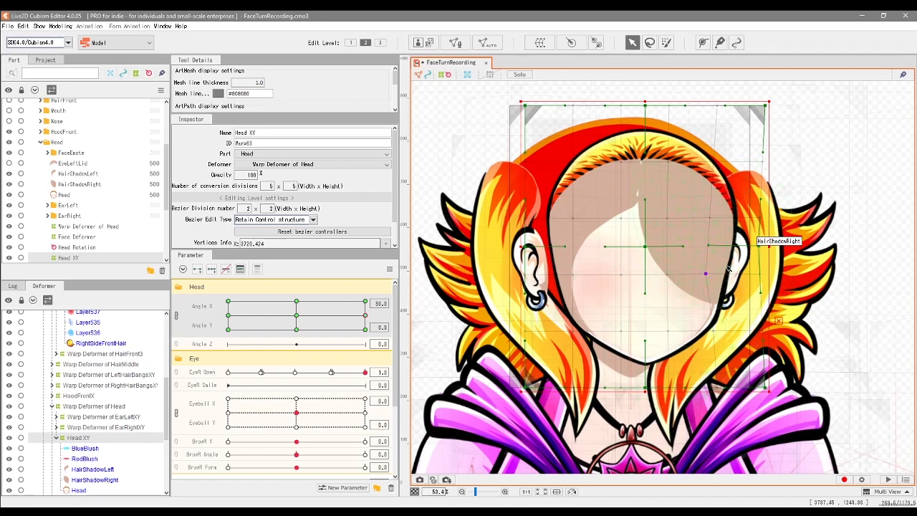
left_click_drag(714, 331, 715, 327)
Compare the reshaped Head XY cheek at Angle X 30 with the neutral pose.
left_click_drag(365, 316, 393, 315)
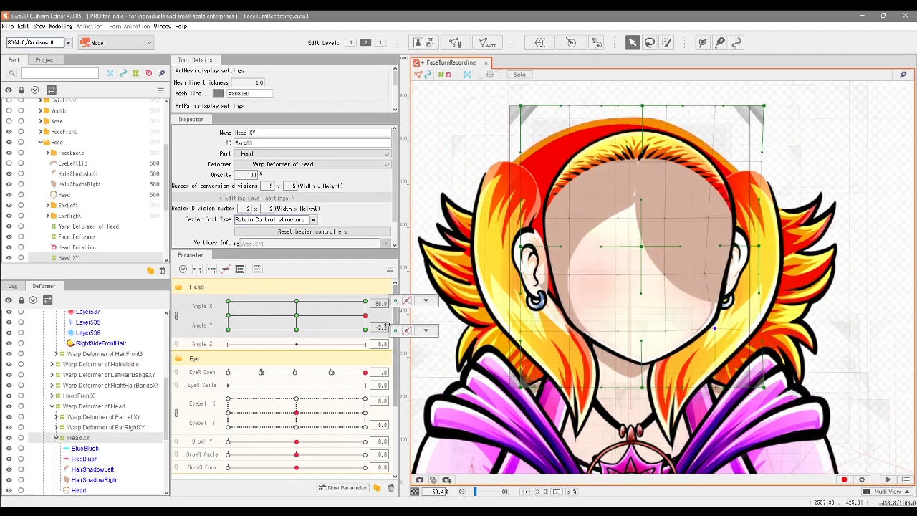
left_click(365, 315)
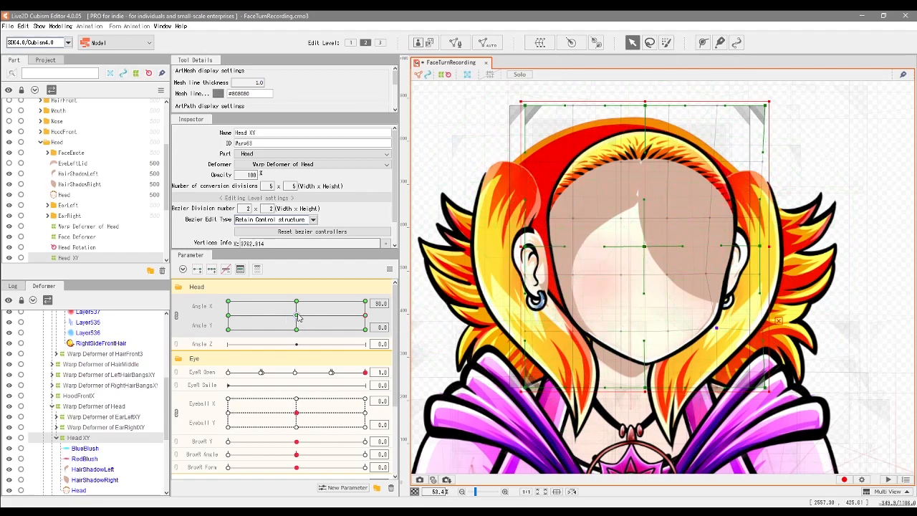
left_click(297, 316)
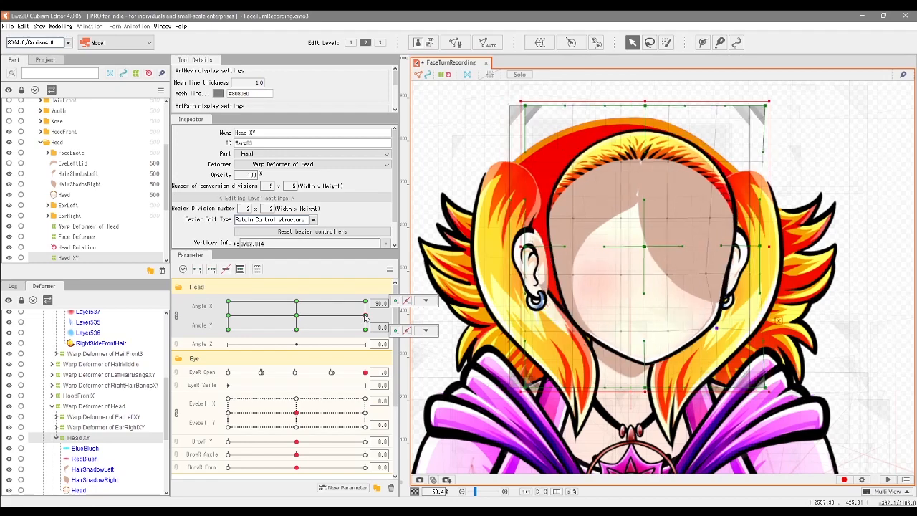
left_click(297, 318)
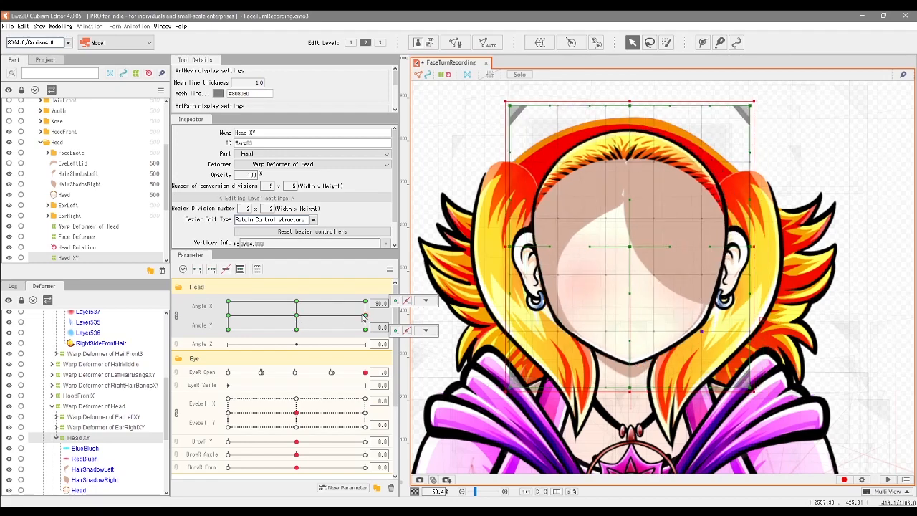
left_click(426, 301)
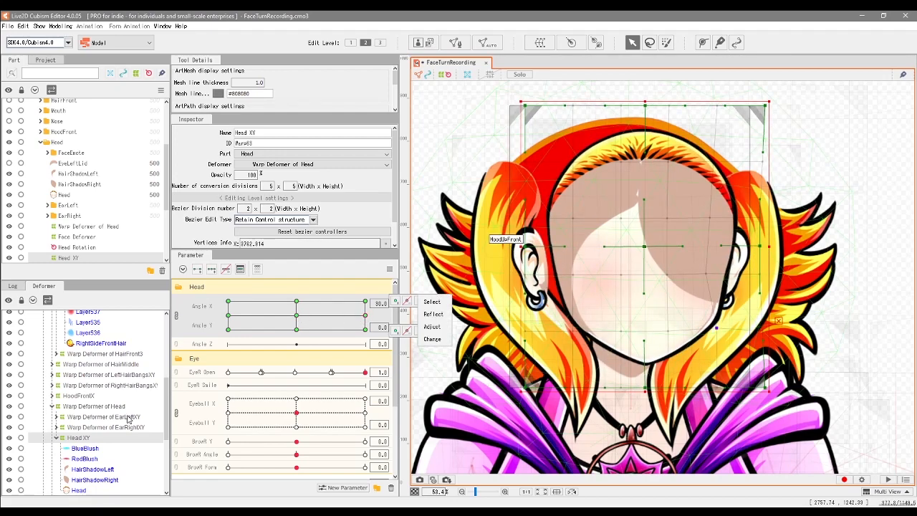
Shift the Warp Deformer of EarRightXY left at Angle X 30, Angle Y 0, tucking the ear behind the head.
left_click(117, 428)
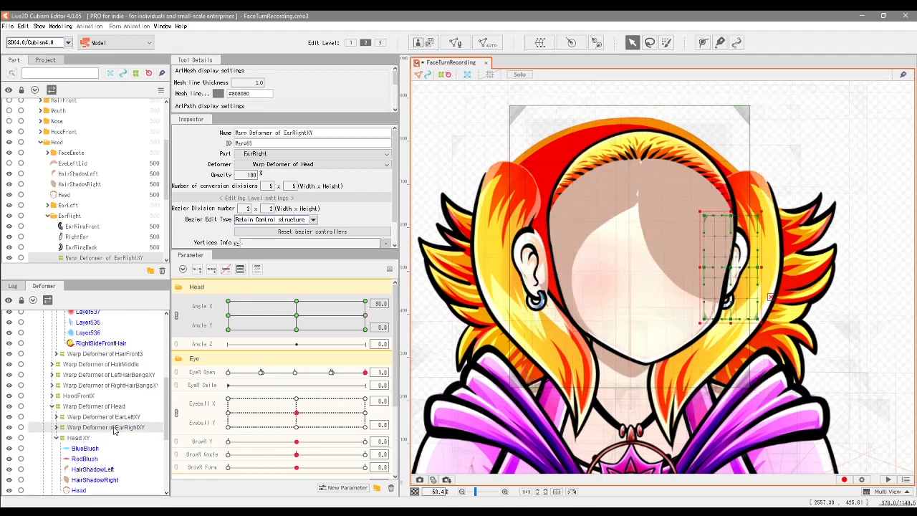
key("Left")
key("Left")
key("Left")
key("Left")
key("Left")
key("Left")
key("Left")
key("Left")
key("Left")
key("Left")
key("Left")
key("Left")
key("Left")
key("Left")
key("Left")
key("Left")
key("Left")
key("Left")
key("Left")
key("Left")
key("Left")
key("Left")
key("Left")
key("Left")
key("Left")
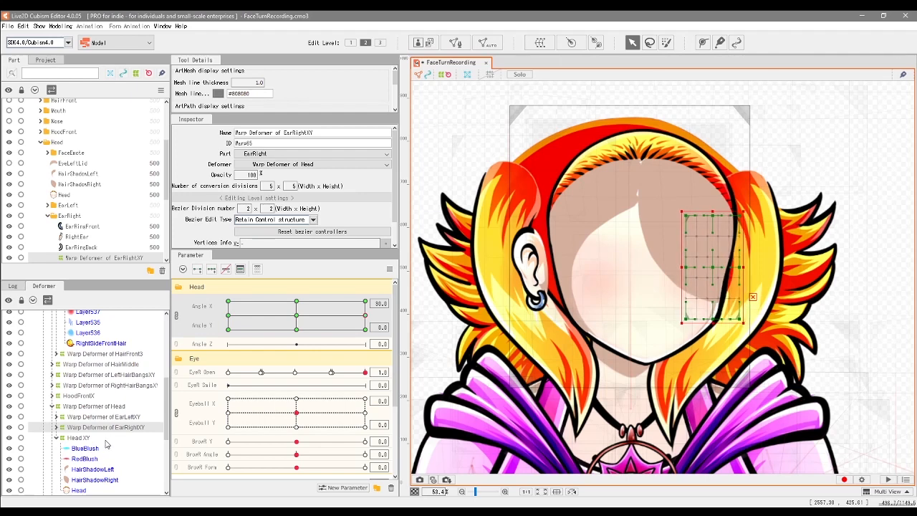
Nudge the Warp Deformer of EarLeftXY slightly right at Angle X 30, Angle Y 0, comparing the turn with the neutral pose.
left_click(296, 315)
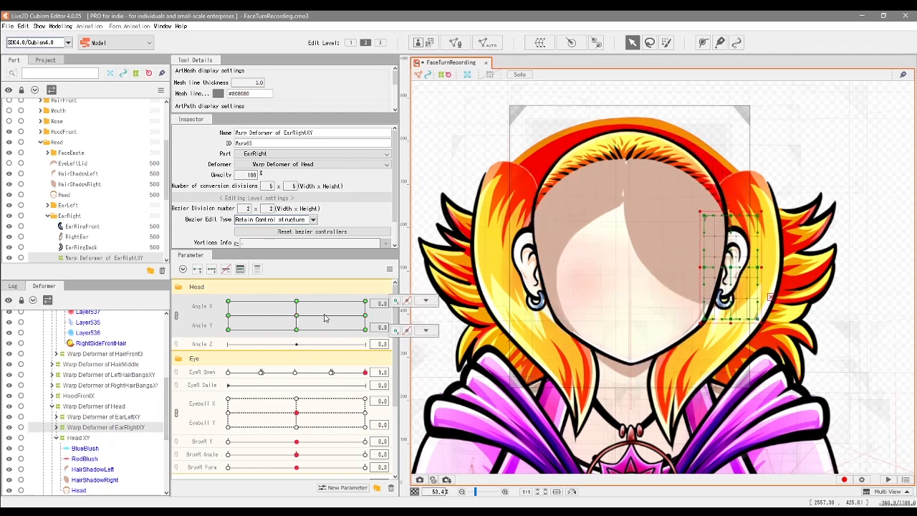
mouse_move(293, 315)
left_mouse_down()
mouse_move(337, 319)
mouse_move(351, 311)
mouse_move(294, 309)
mouse_move(360, 308)
mouse_move(294, 312)
mouse_move(301, 323)
left_mouse_up()
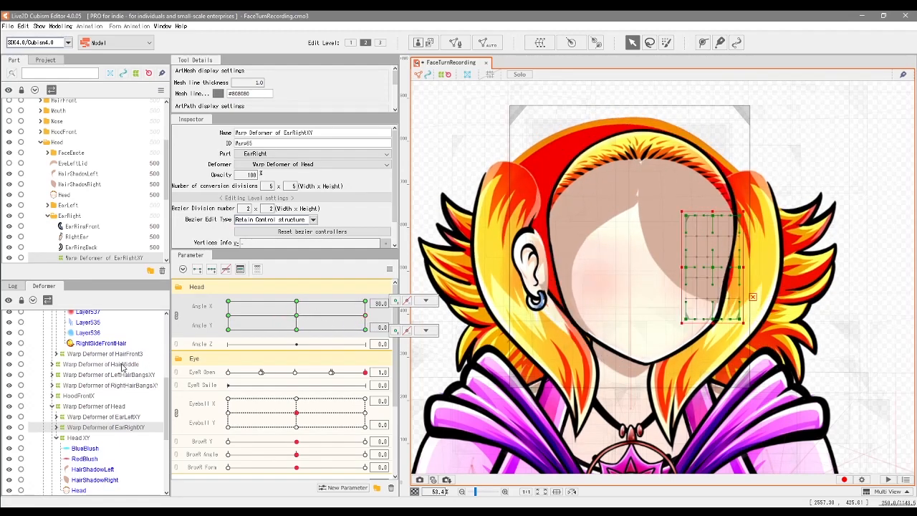
left_click(108, 417)
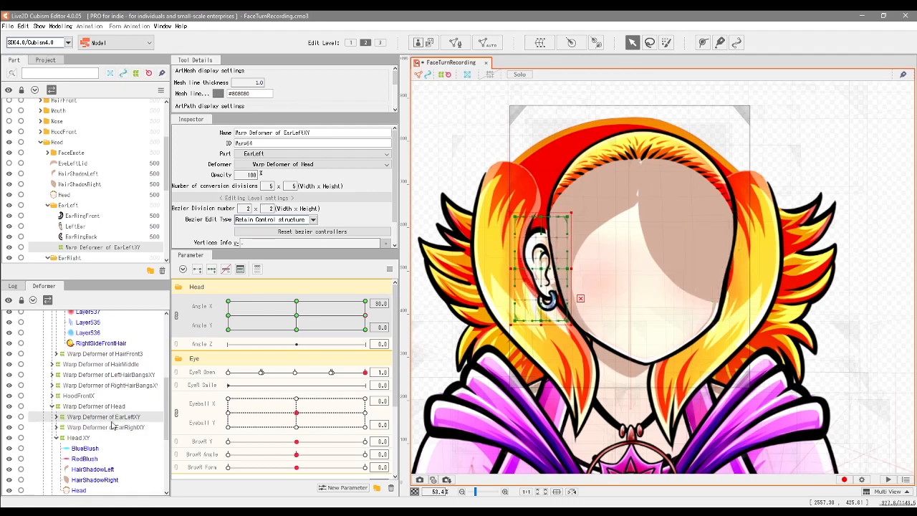
key("Right")
key("Right")
key("Right")
key("Right")
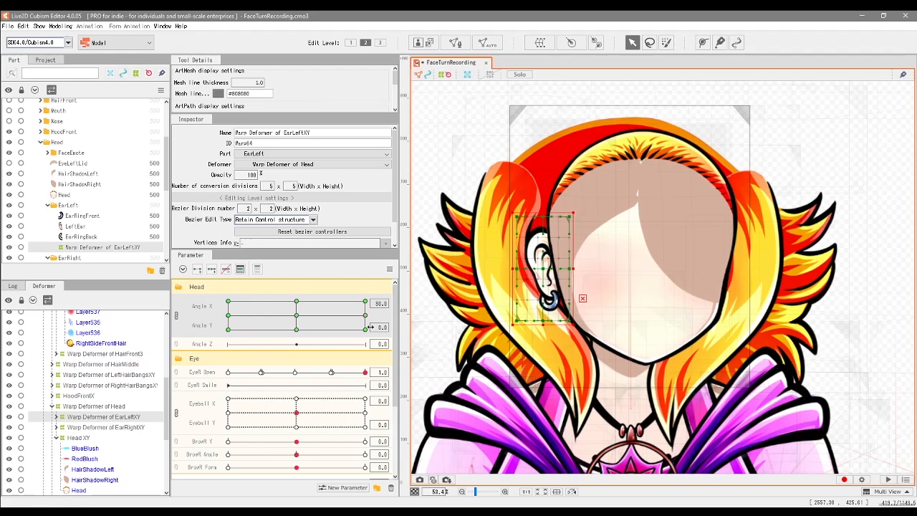
mouse_move(366, 320)
left_mouse_down()
mouse_move(283, 317)
mouse_move(367, 321)
left_mouse_up()
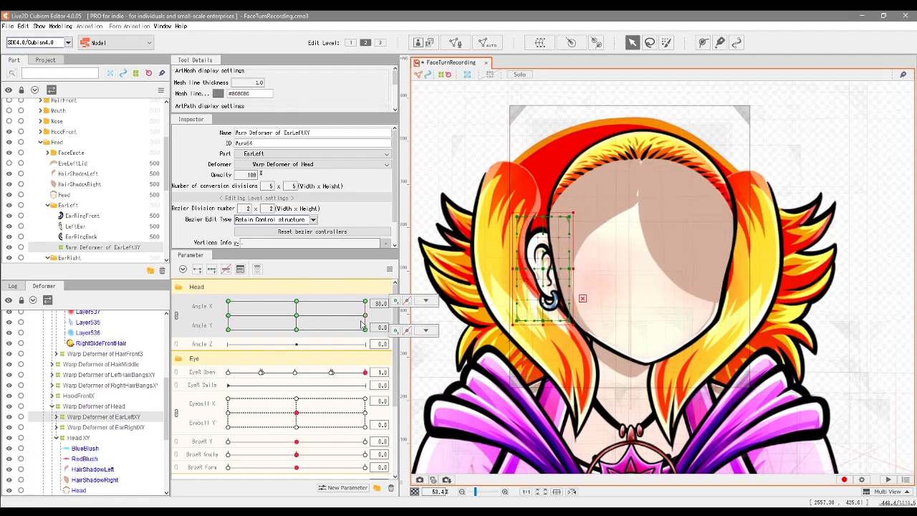
Shift the Warp Deformer of EarRightXY slightly right at Angle X 30, Angle Y 0, and preview the turn.
left_click(119, 428)
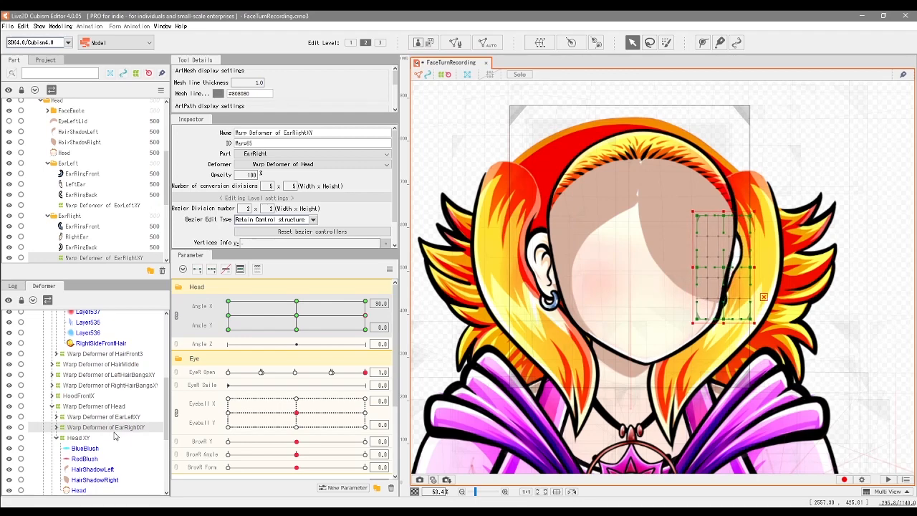
mouse_move(365, 316)
left_mouse_down()
mouse_move(287, 318)
mouse_move(379, 318)
left_mouse_up()
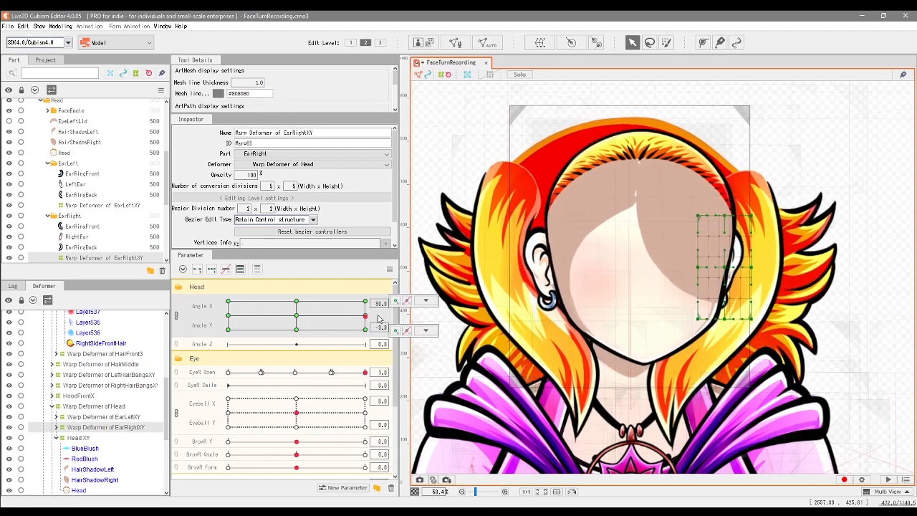
left_click(365, 317)
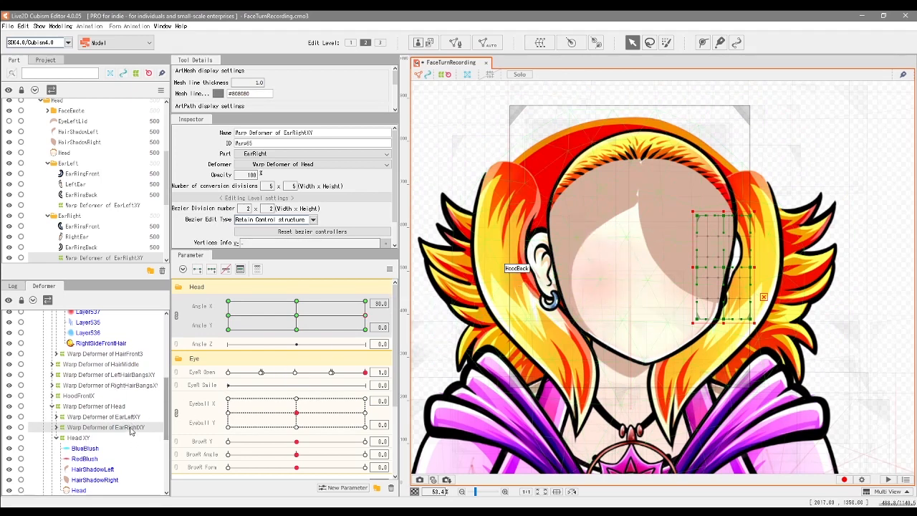
Widen the Warp Deformer of EarLeftXY at Angle X 30 by pulling both side edges outward, and preview the turn.
left_click(104, 416)
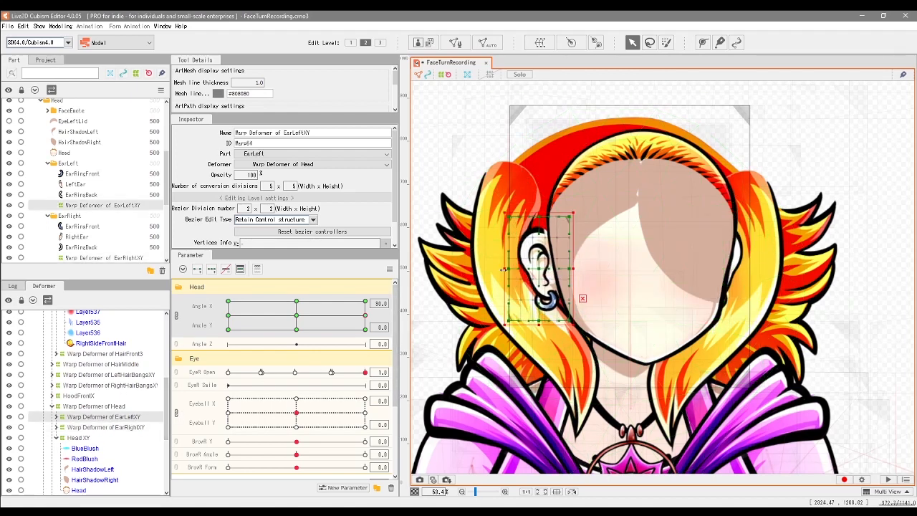
left_click_drag(573, 269, 584, 269)
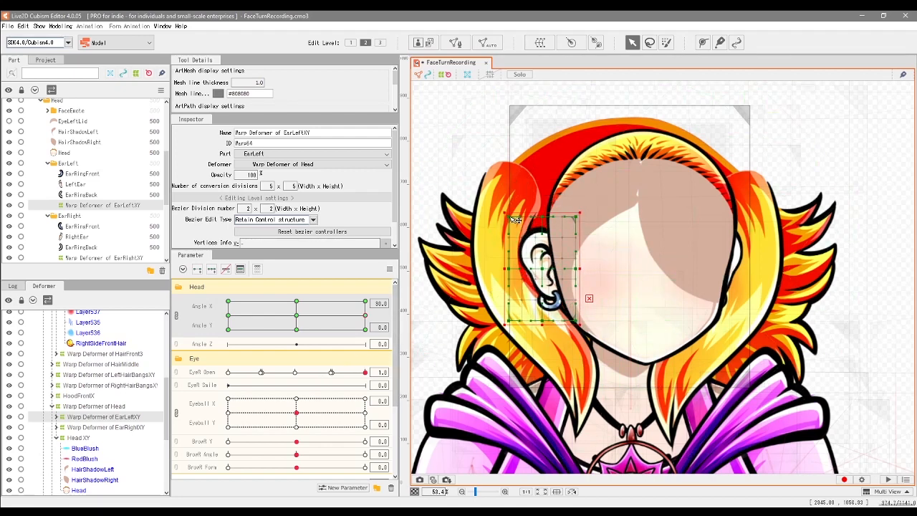
left_click_drag(367, 318, 330, 320)
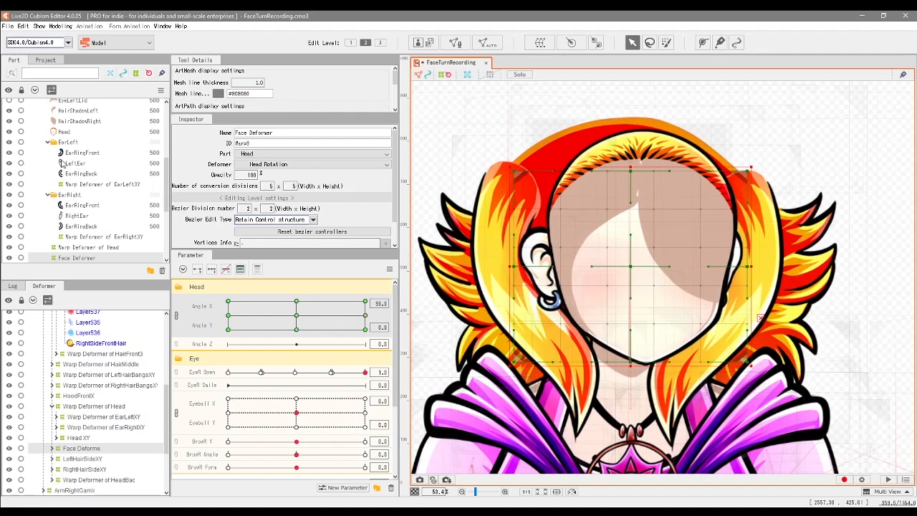
Show the facial features, shift the Face Deformer right and narrow it slightly at Angle X 30, Angle Y 0, and compare with neutral.
left_click_drag(167, 182, 170, 128)
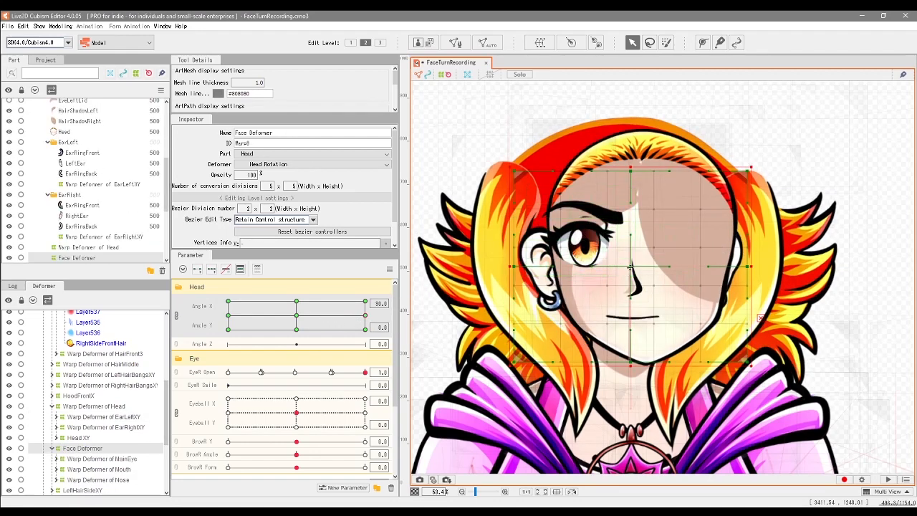
left_click_drag(631, 267, 657, 265)
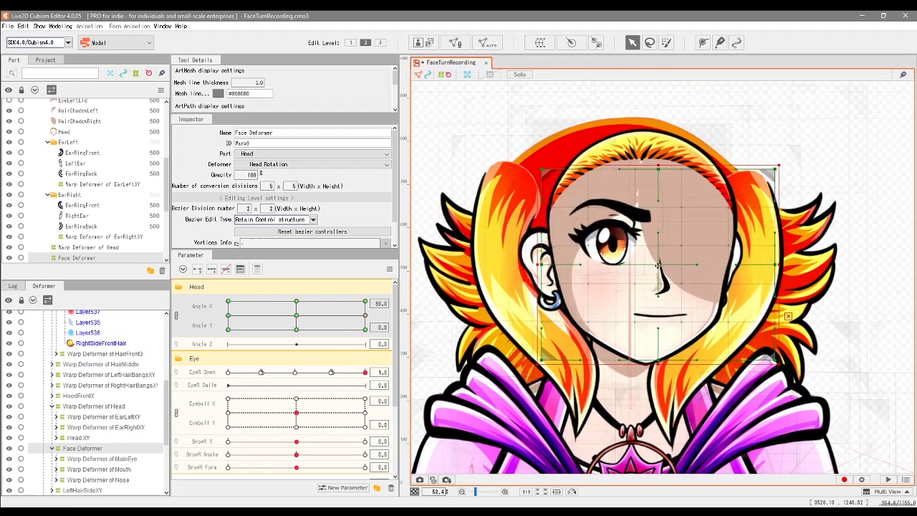
left_click_drag(657, 265, 658, 265)
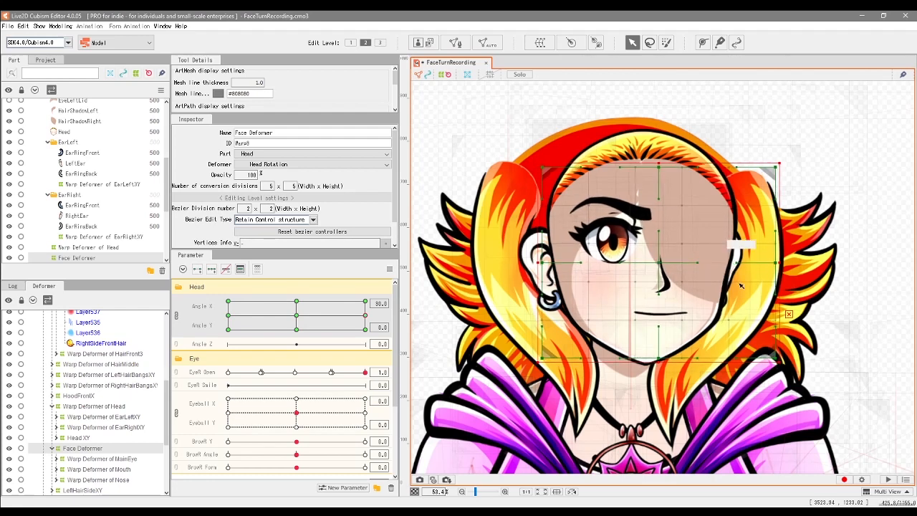
left_click_drag(777, 262, 768, 263)
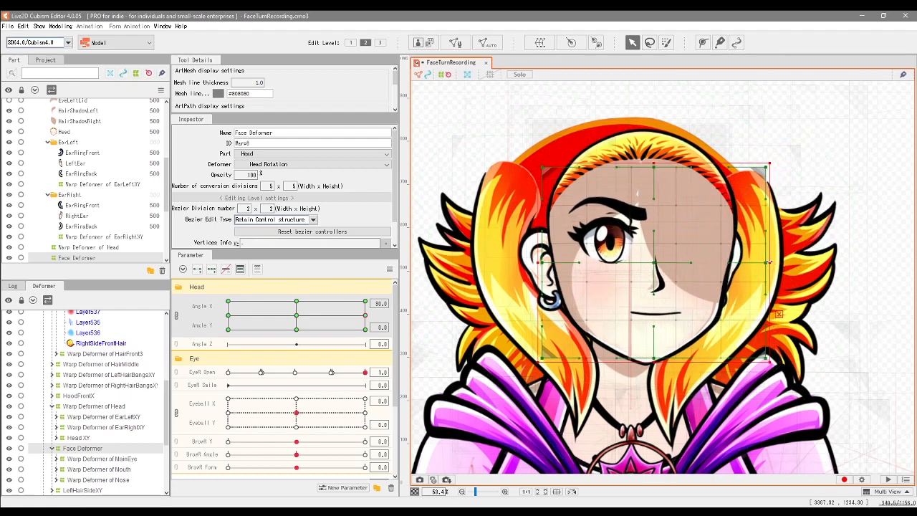
left_click_drag(655, 265, 657, 264)
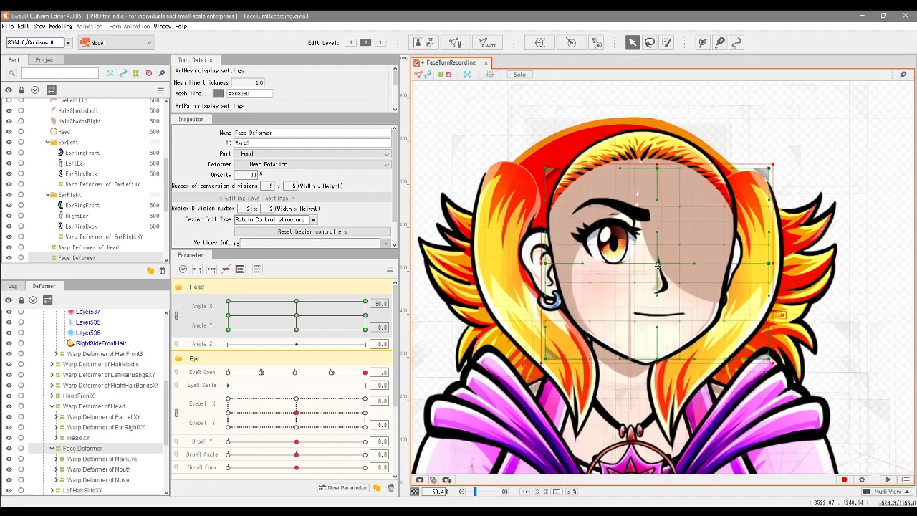
left_click(297, 316)
left_click(364, 315)
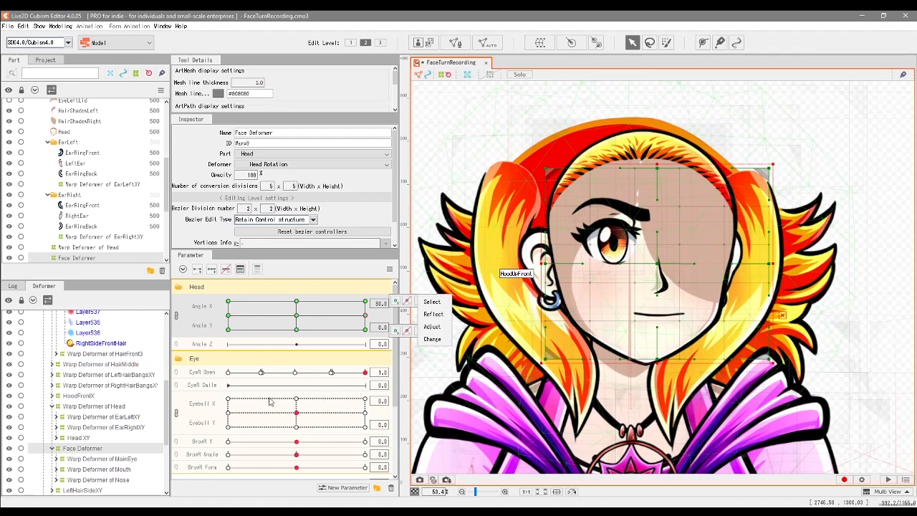
Preview the gaze on the turned face by varying Eyeball X and Eyeball Y.
scroll(285, 387, "down", 2)
left_click_drag(285, 382, 247, 382)
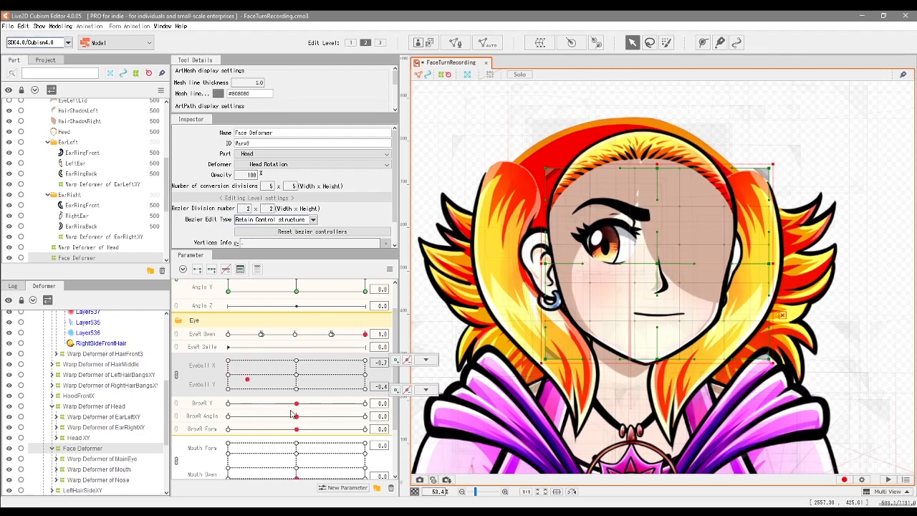
scroll(292, 406, "down", 3)
left_click_drag(297, 393, 321, 391)
Add three-point Angle X and Angle Y keys to the Warp Deformer of Mouth and narrow its far side at Angle X 30.
left_click(658, 319)
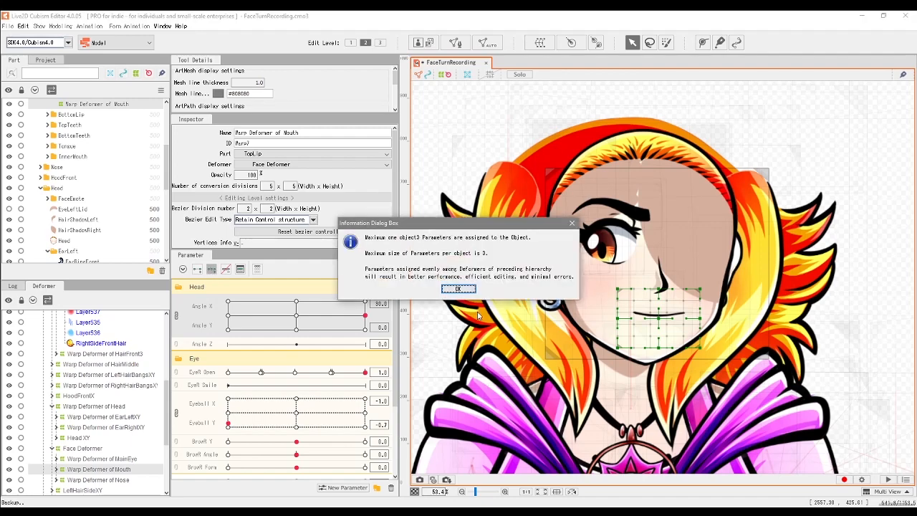
left_click(459, 288)
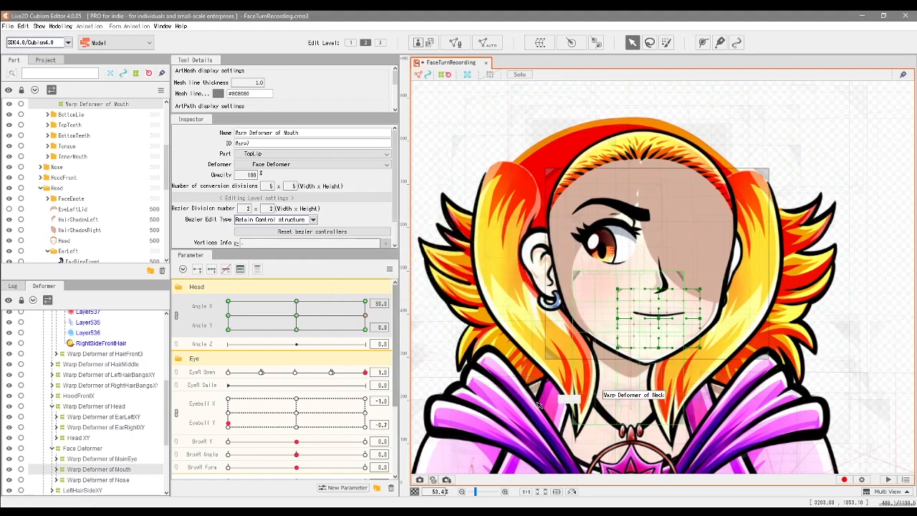
left_click(121, 478)
left_click(120, 469)
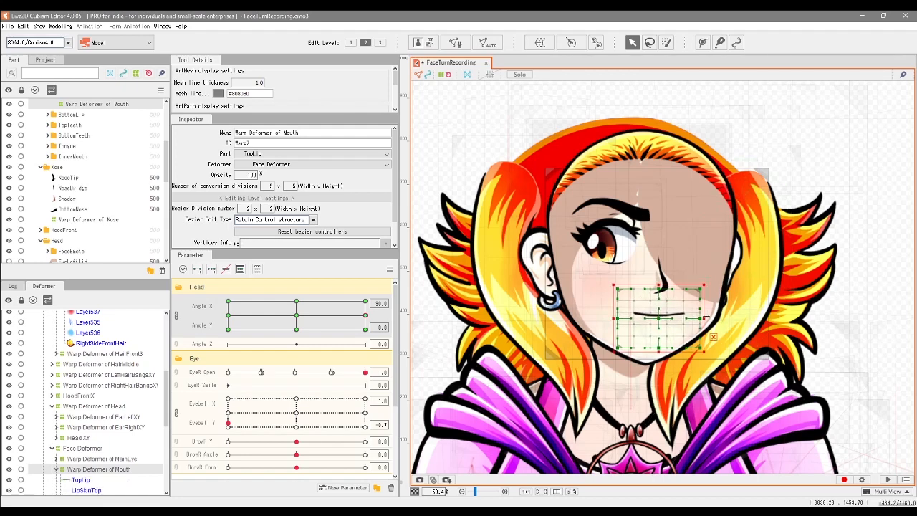
mouse_move(365, 316)
left_mouse_down()
mouse_move(298, 316)
mouse_move(384, 317)
mouse_move(299, 313)
mouse_move(379, 314)
mouse_move(307, 326)
mouse_move(377, 316)
mouse_move(366, 322)
left_mouse_up()
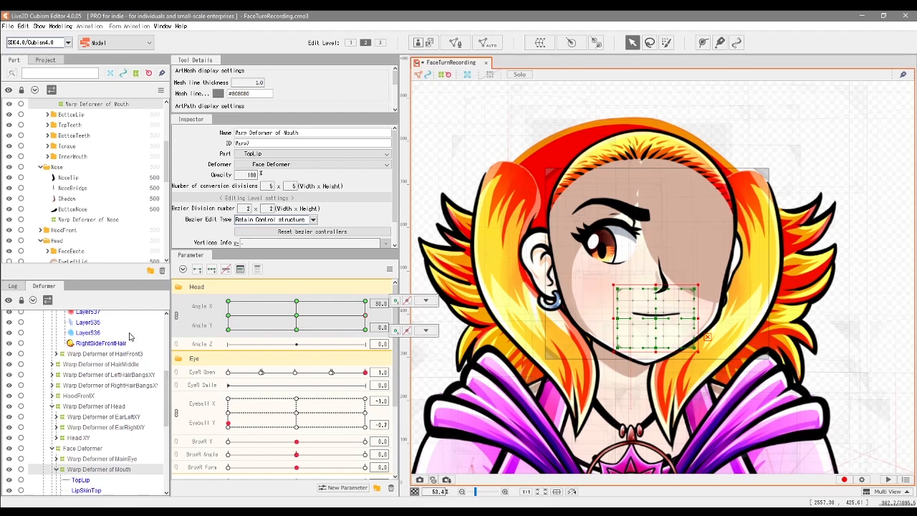
left_click(250, 418)
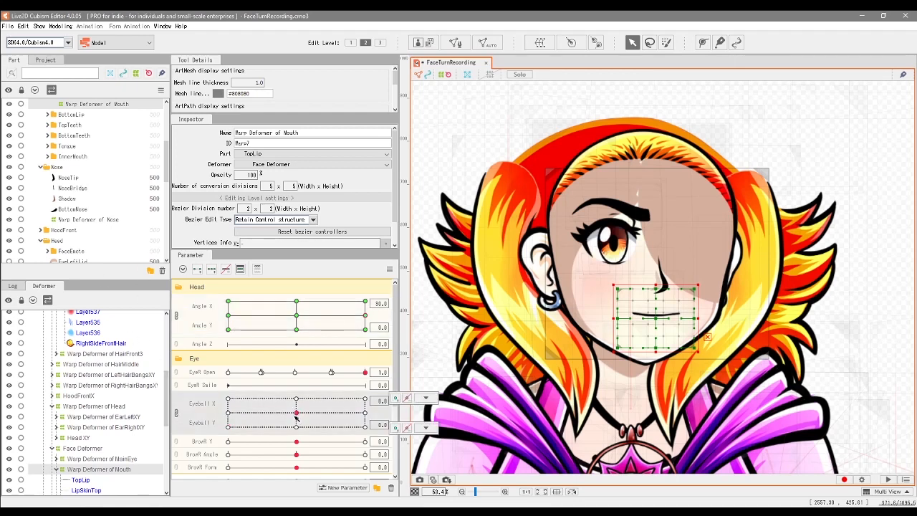
Shift the HairFront2, HairFront3, HairMiddle, both HairBangsXY, both HairSideXY and HeadBack deformers right together at Angle X 30, and preview the turn.
scroll(57, 185, "up", 2)
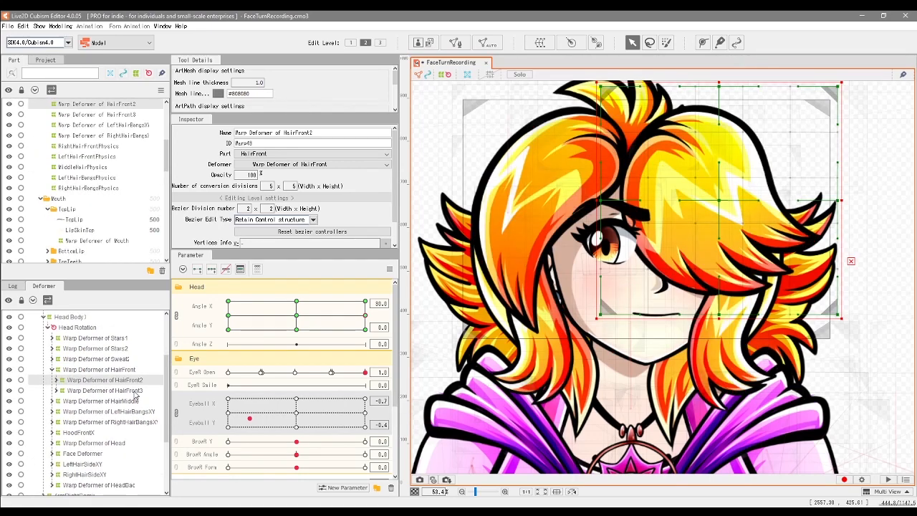
left_click(136, 392, "ctrl")
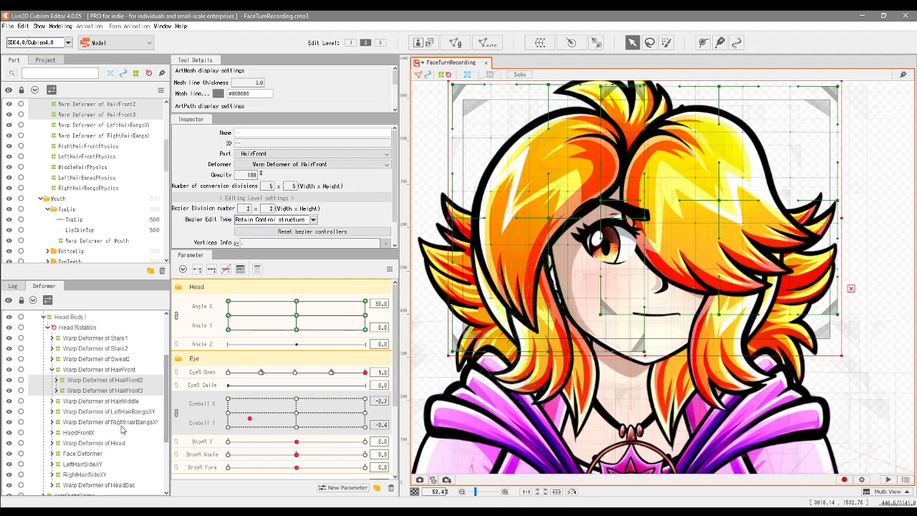
left_click(123, 403, "ctrl")
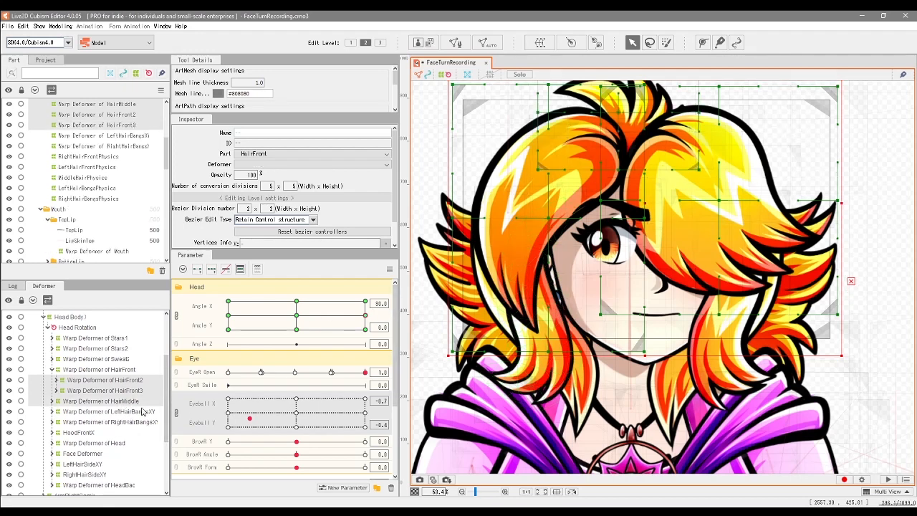
left_click(141, 412, "ctrl")
left_click(144, 423, "ctrl")
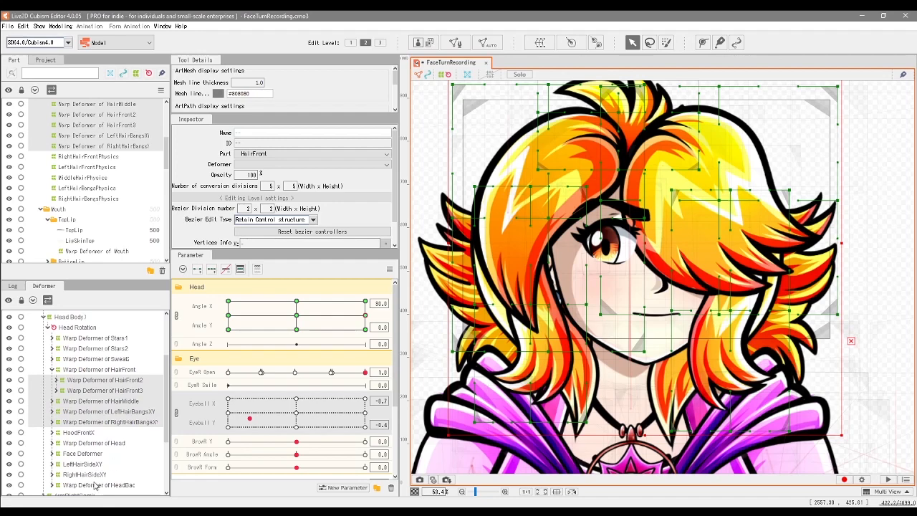
left_click_drag(89, 468, 122, 485)
key("Right")
key("Right")
key("Right")
key("Right")
key("Right")
key("Right")
key("Right")
key("Right")
key("Right")
key("Right")
key("Right")
key("Right")
key("Right")
key("Right")
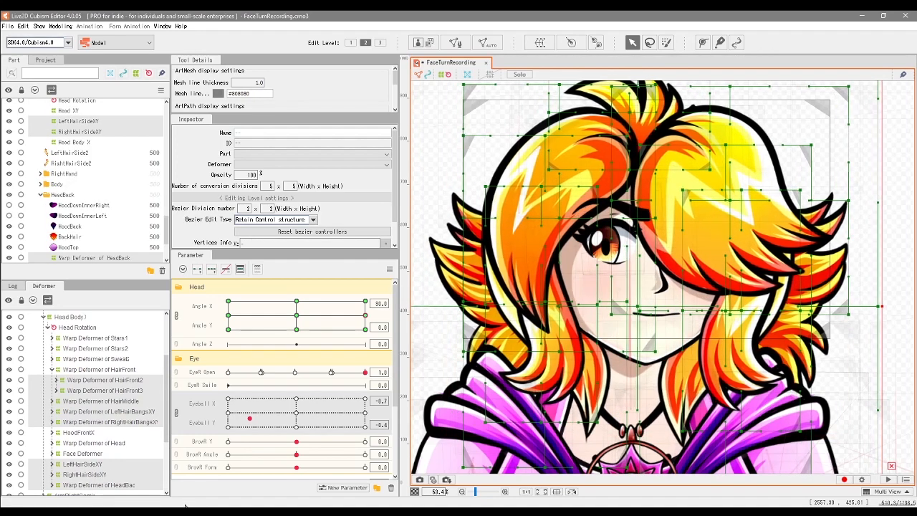
mouse_move(364, 316)
left_mouse_down()
mouse_move(311, 324)
mouse_move(367, 317)
left_mouse_up()
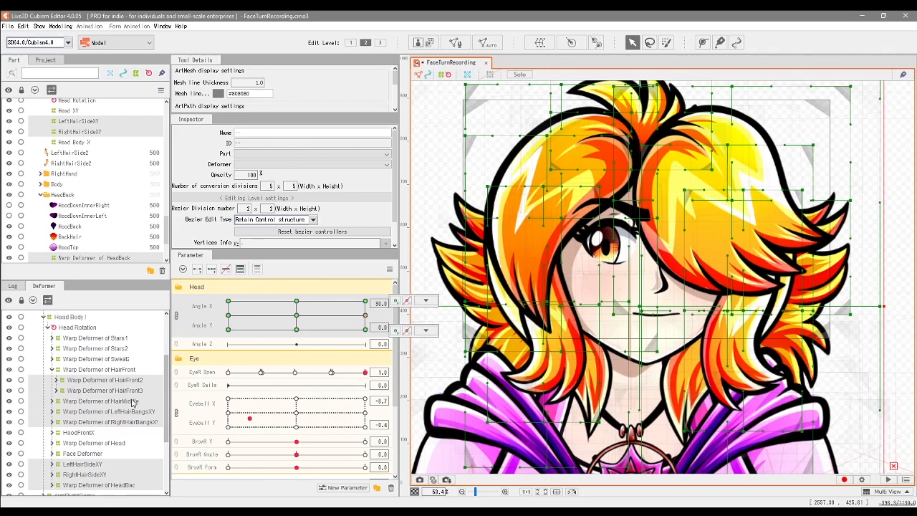
Narrow the Warp Deformers of HairFront2 and RightHairBangsXY at Angle X 30 by pulling their outer edges inward.
left_click(104, 380)
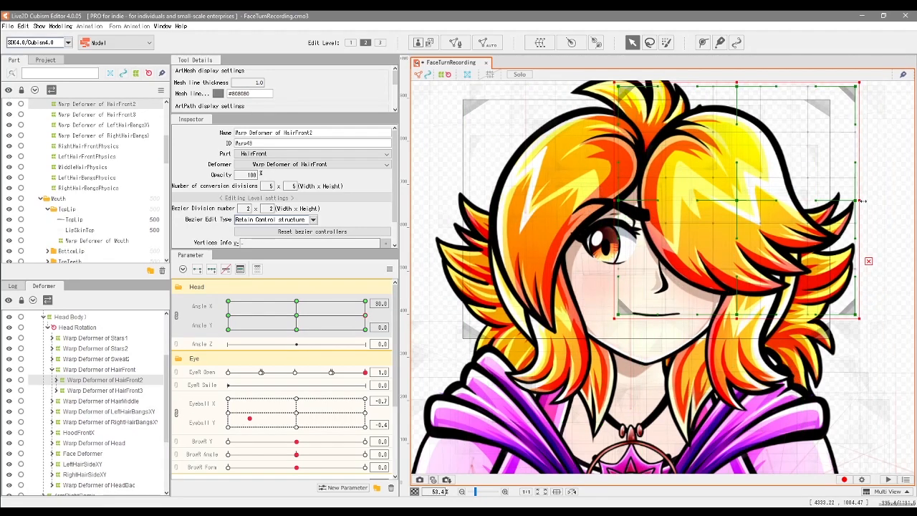
left_click_drag(862, 200, 848, 200)
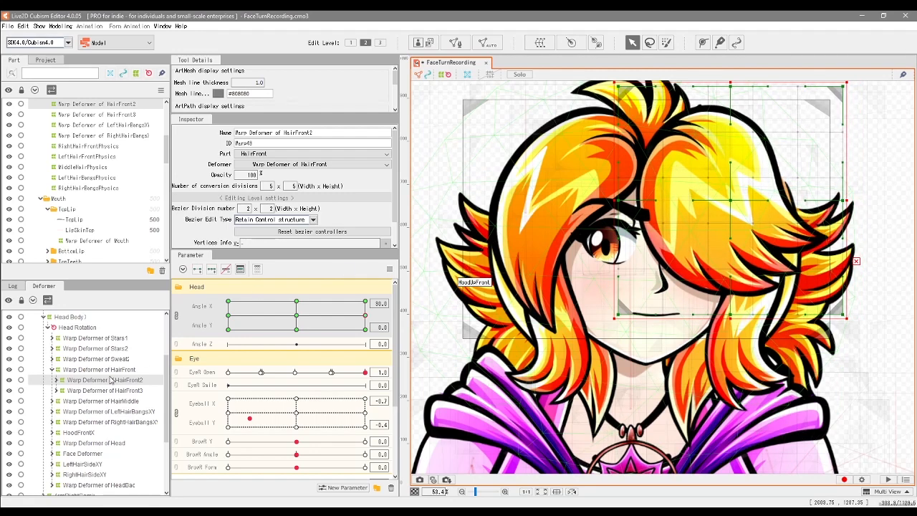
left_click(111, 422)
left_click_drag(810, 312, 801, 312)
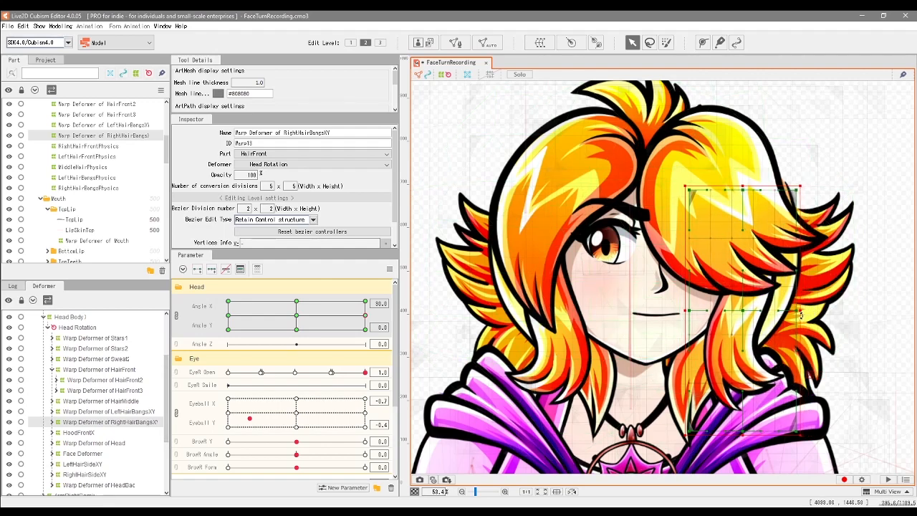
Narrow RightHairSideXY and the Warp Deformer of HeadBack at Angle X 30 by pulling their outer edges inward, and preview the turn.
left_click(85, 474)
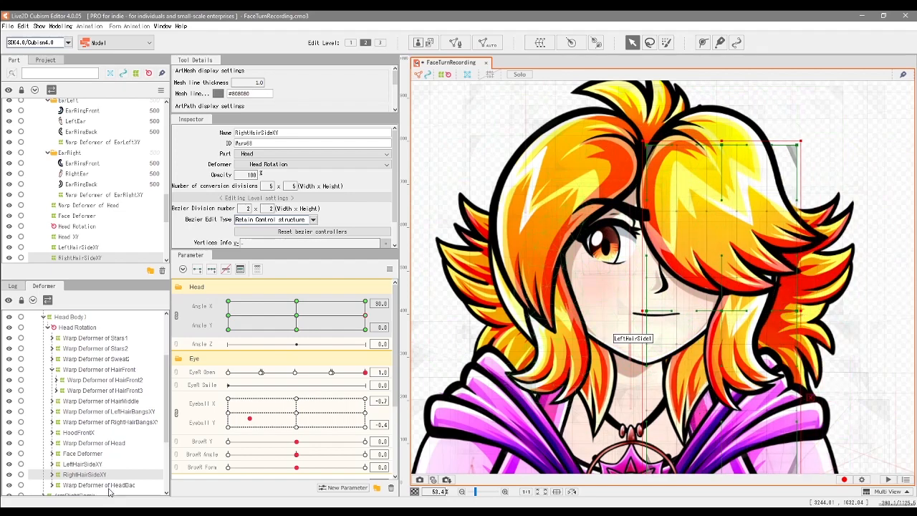
left_click(861, 343)
left_click_drag(886, 307, 858, 309)
mouse_move(364, 315)
left_mouse_down()
mouse_move(305, 315)
mouse_move(382, 319)
mouse_move(383, 327)
mouse_move(299, 316)
mouse_move(365, 315)
left_mouse_up()
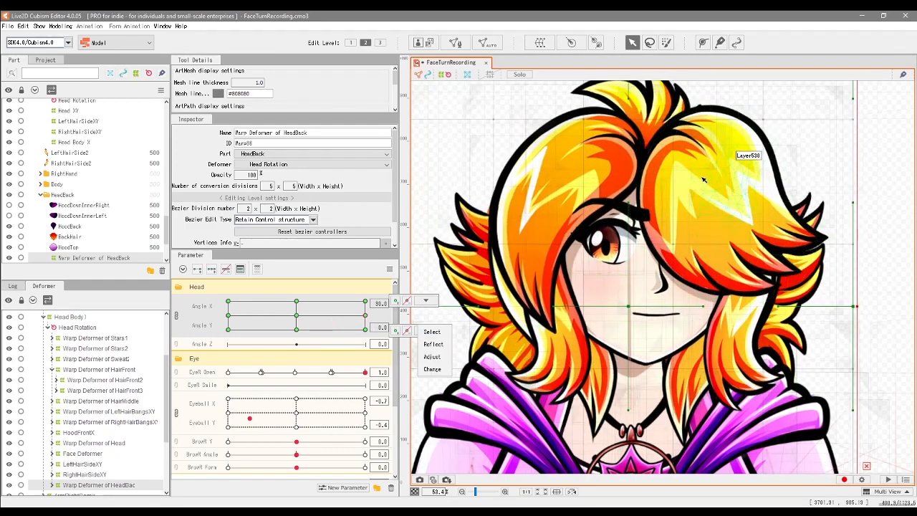
Reshape the upper edge of the Warp Deformer of HairFront2 at Angle X 30 by spreading its corners and middle point, and preview the turn.
left_click(102, 379)
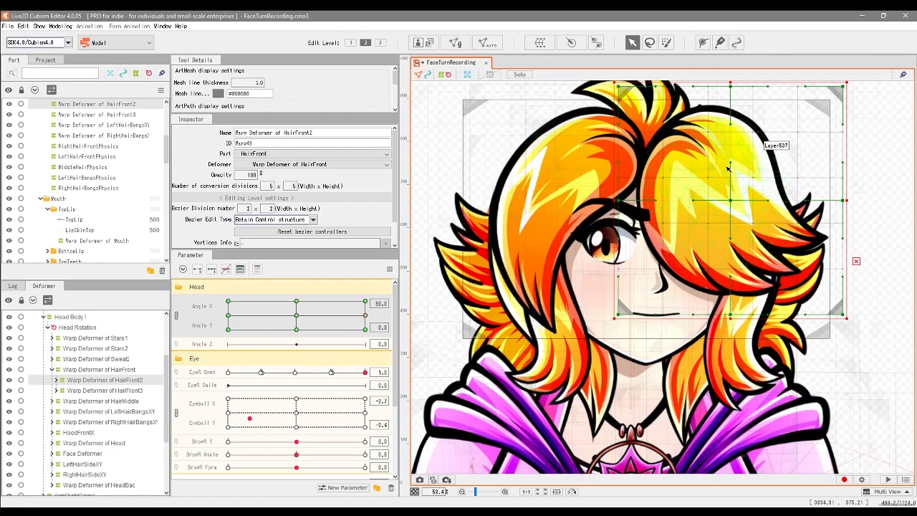
mouse_move(365, 315)
left_mouse_down()
mouse_move(296, 315)
mouse_move(366, 315)
left_mouse_up()
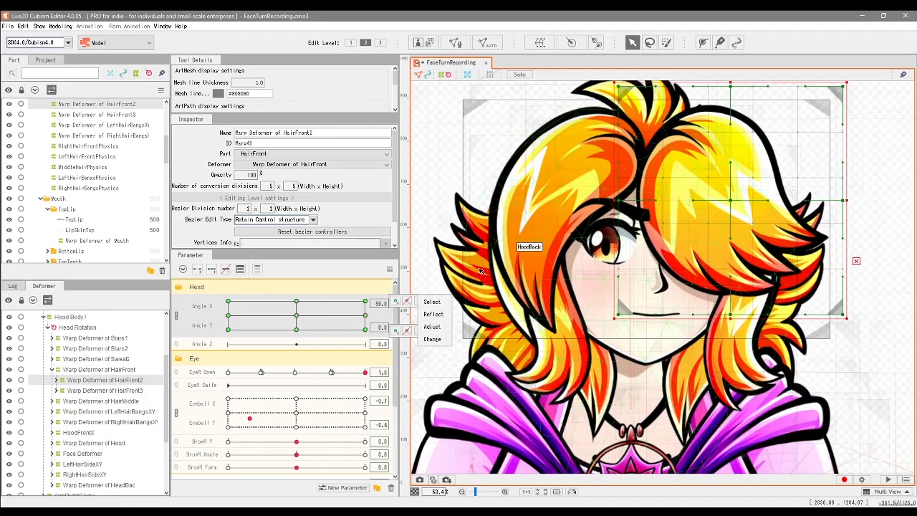
left_click_drag(846, 201, 862, 201)
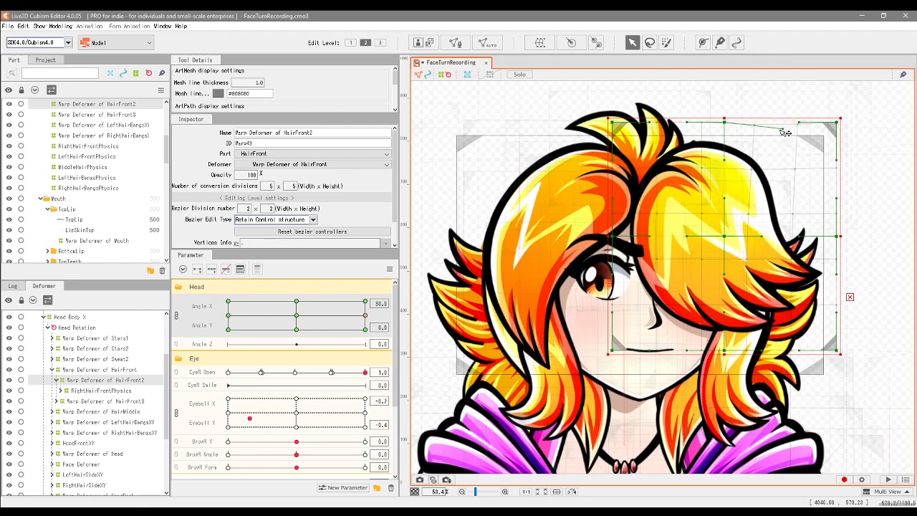
key("ctrl+z")
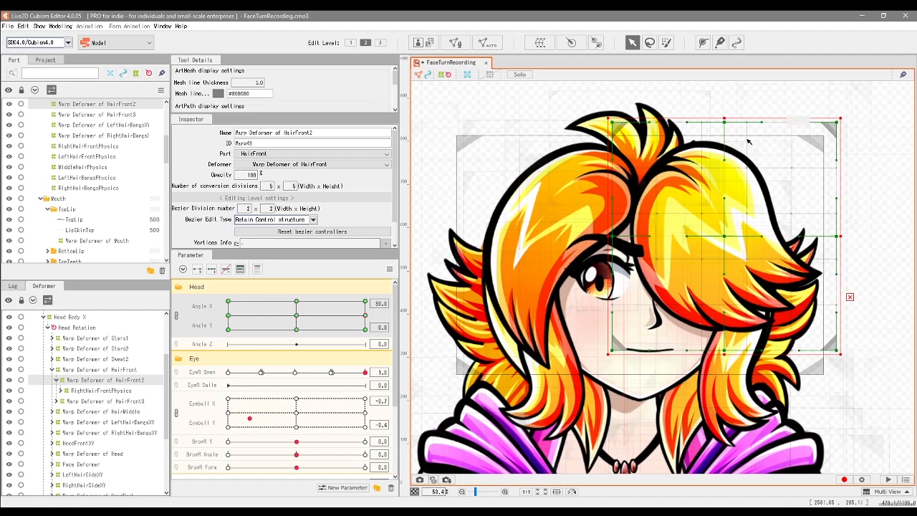
left_click_drag(729, 126, 744, 130)
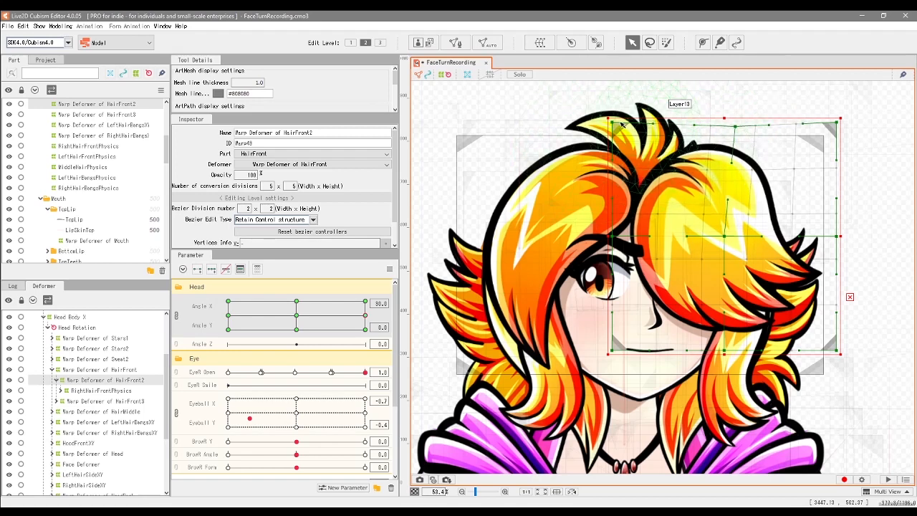
left_click_drag(602, 120, 598, 116)
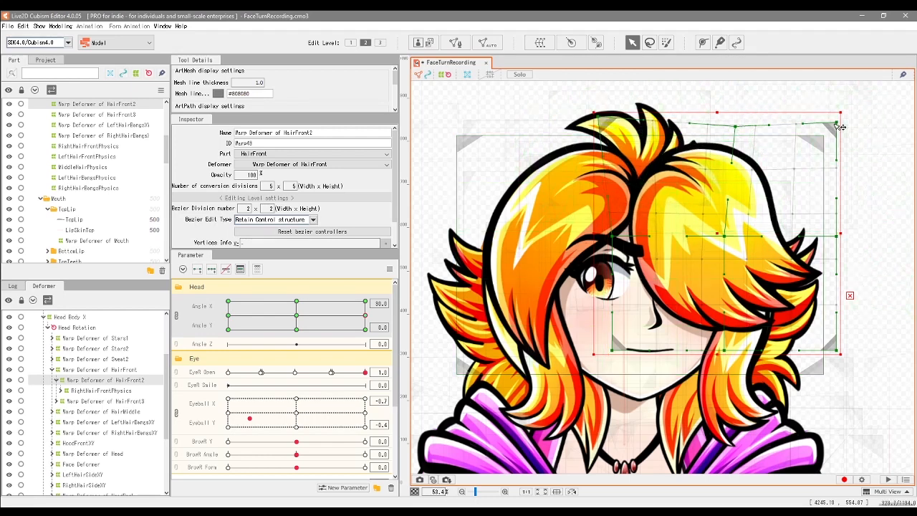
left_click_drag(836, 126, 851, 128)
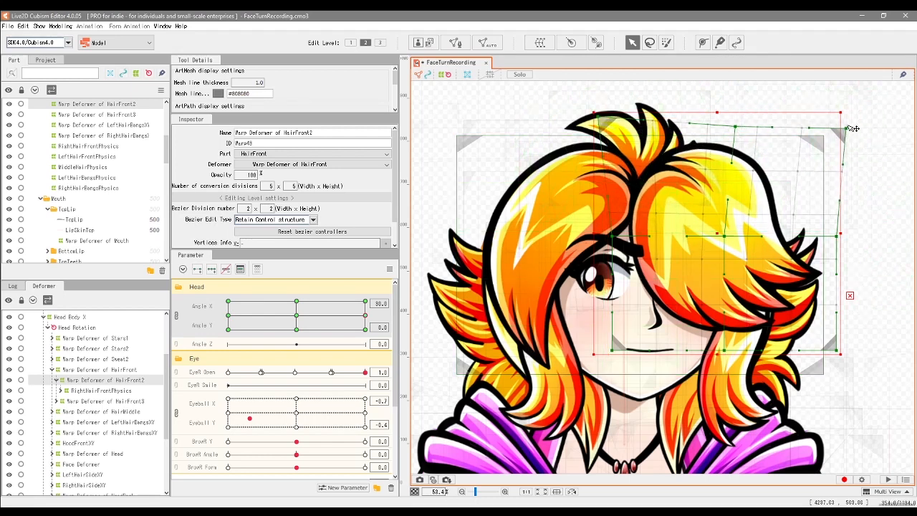
left_click_drag(740, 127, 751, 128)
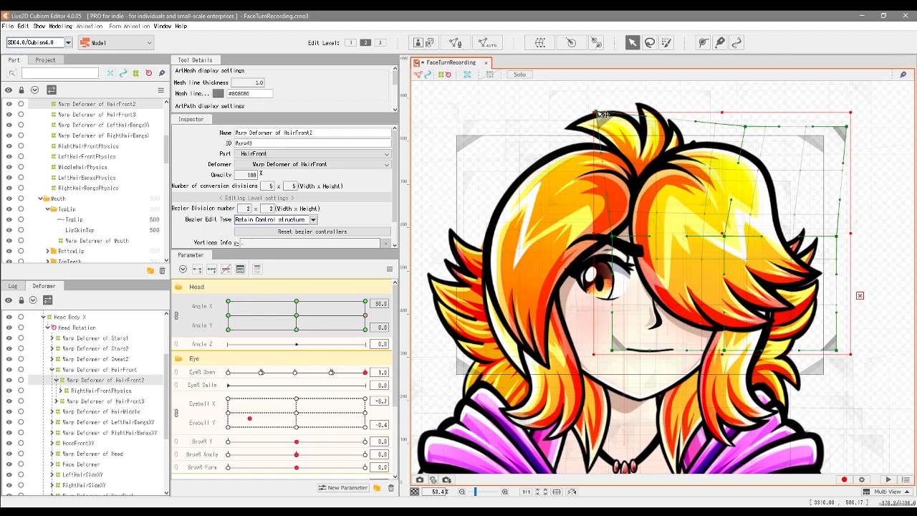
left_click_drag(607, 116, 608, 113)
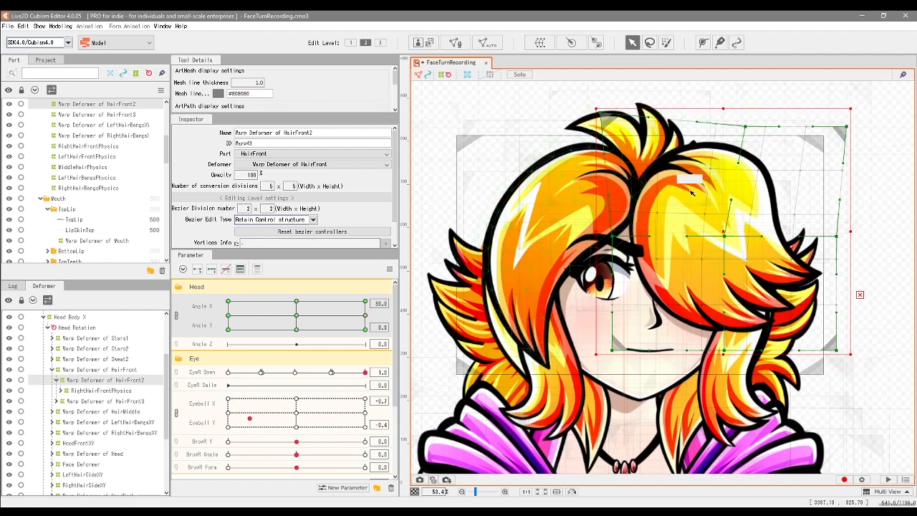
left_click_drag(746, 125, 746, 124)
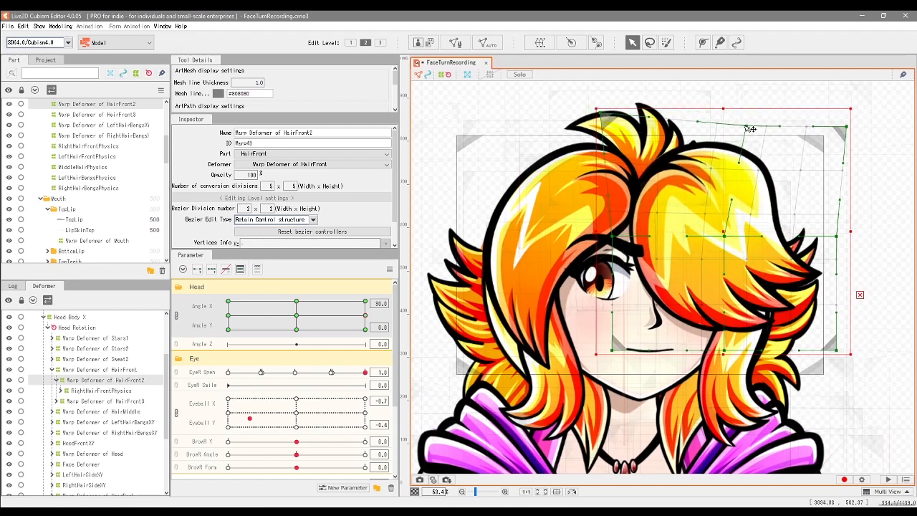
left_click_drag(365, 315, 342, 328)
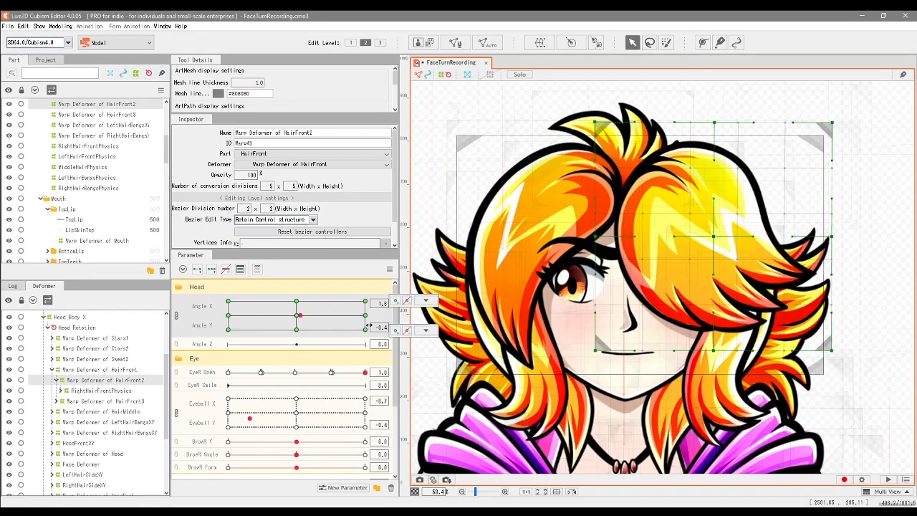
left_click_drag(304, 313, 381, 315)
Tilt the Warp Deformer of HairFront2 at Angle X 30, lowering its inner bottom corner and raising its outer one, and check the turn with the Face Deformer.
left_click(613, 113)
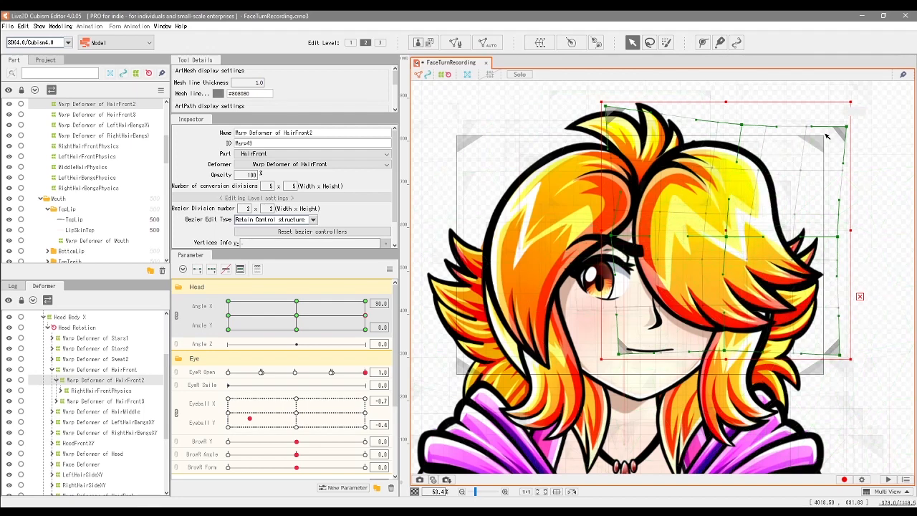
left_click_drag(366, 316, 387, 322)
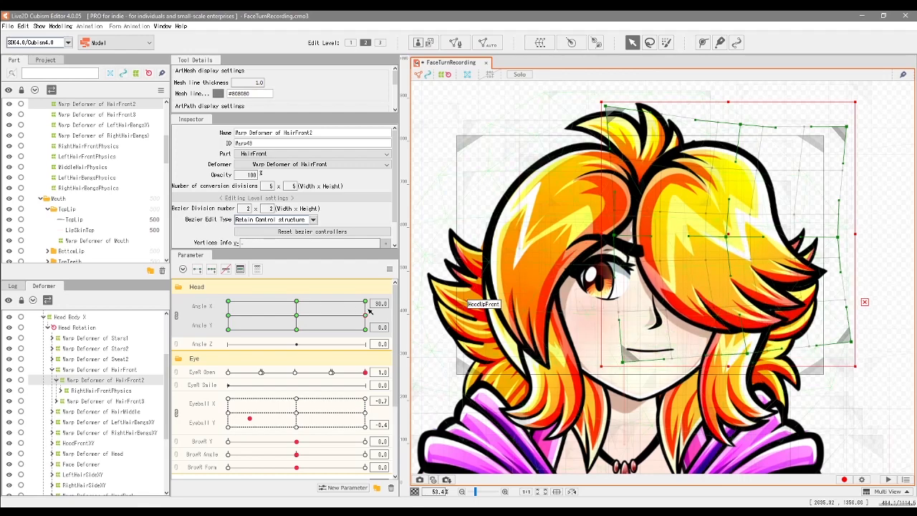
left_click_drag(360, 316, 377, 317)
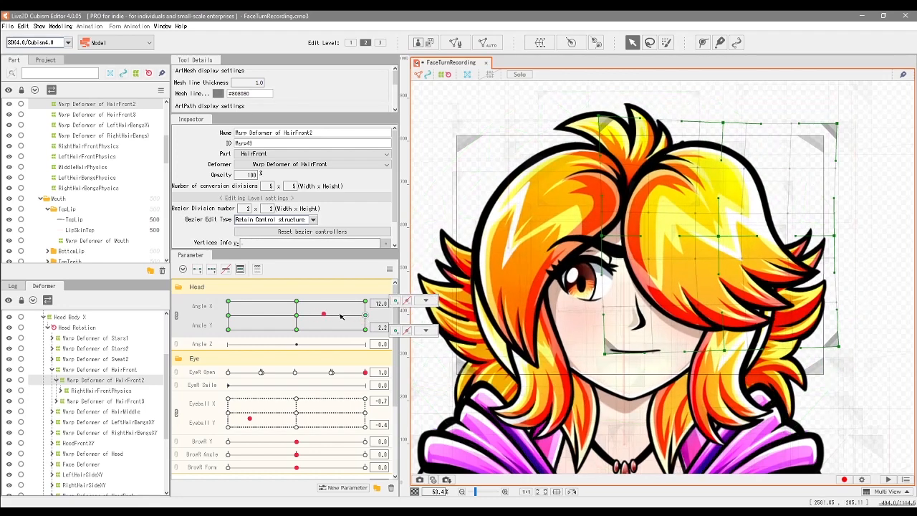
mouse_move(377, 318)
left_mouse_down()
mouse_move(336, 316)
mouse_move(390, 314)
left_mouse_up()
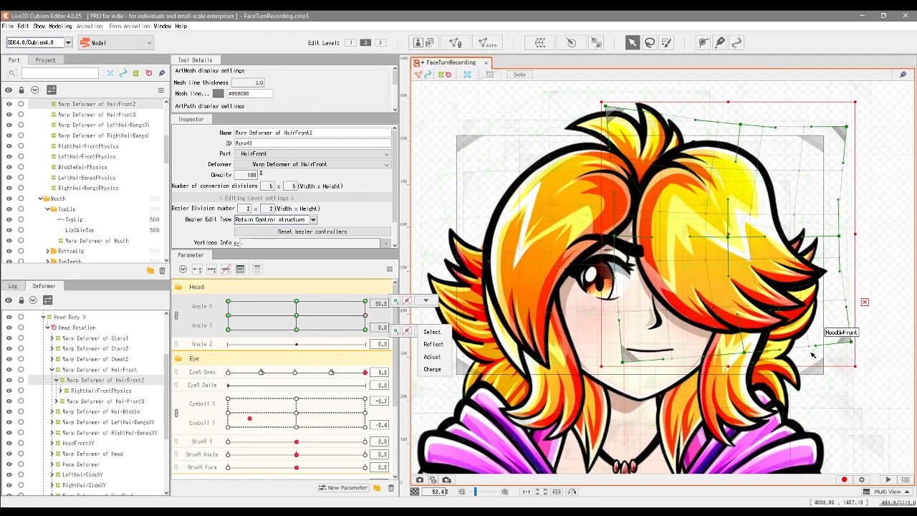
left_click_drag(856, 342, 844, 340)
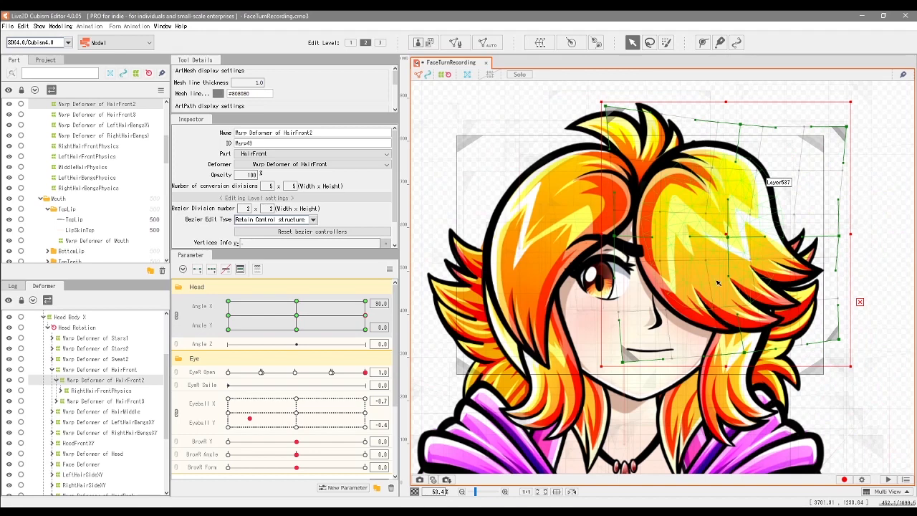
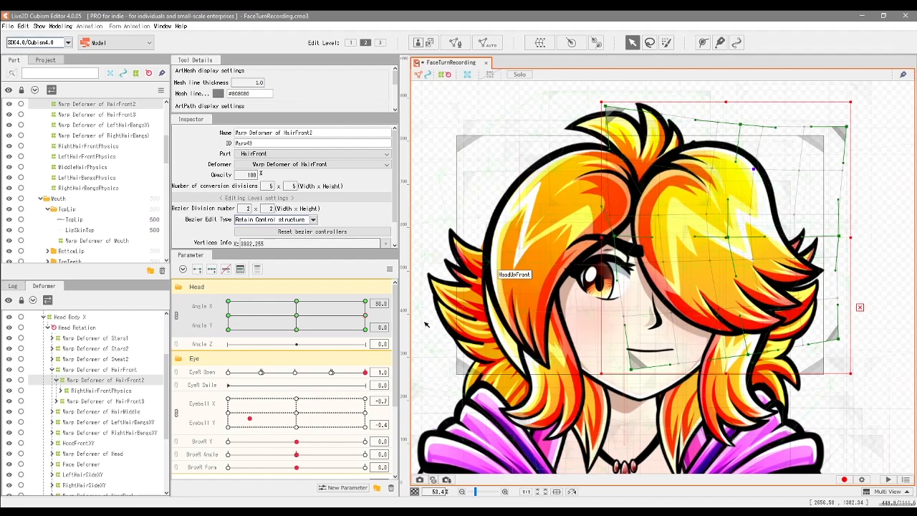
mouse_move(365, 315)
left_mouse_down()
mouse_move(331, 324)
mouse_move(364, 327)
mouse_move(299, 318)
mouse_move(377, 310)
left_mouse_up()
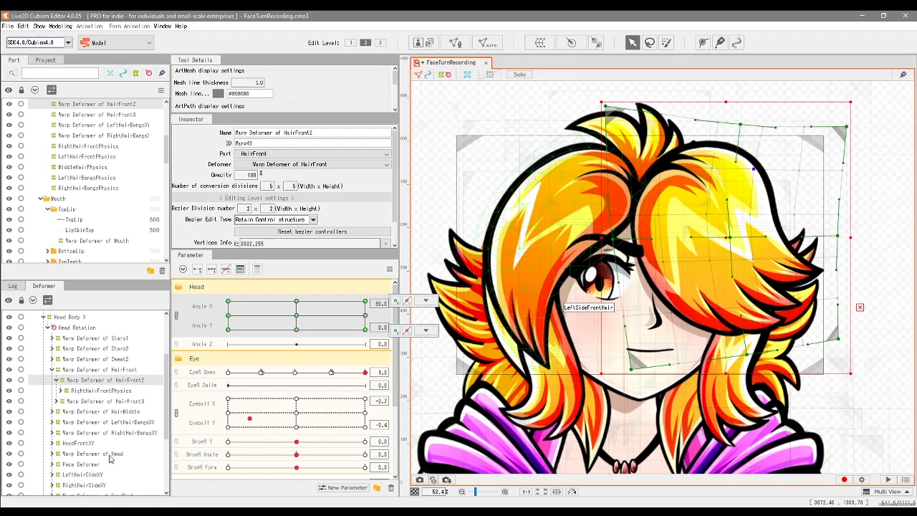
left_click(82, 464)
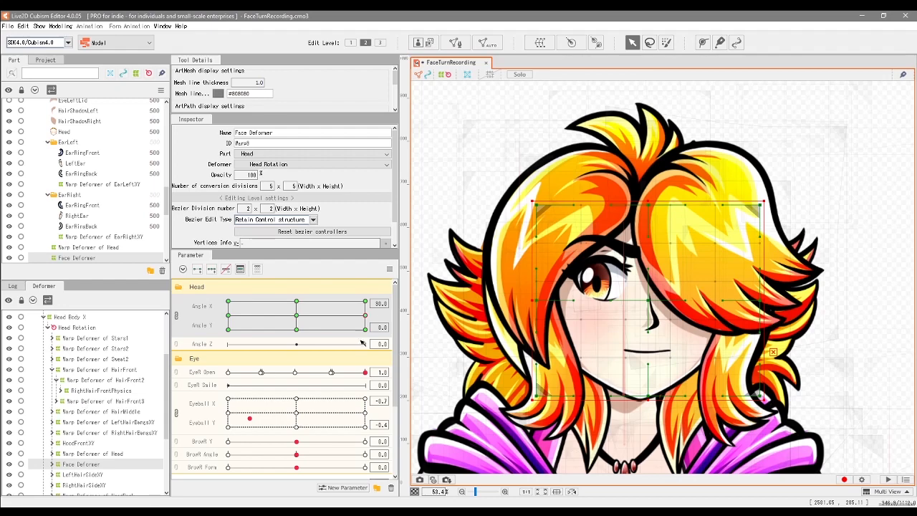
mouse_move(369, 317)
left_mouse_down()
mouse_move(289, 316)
mouse_move(380, 319)
mouse_move(367, 317)
mouse_move(365, 327)
left_mouse_up()
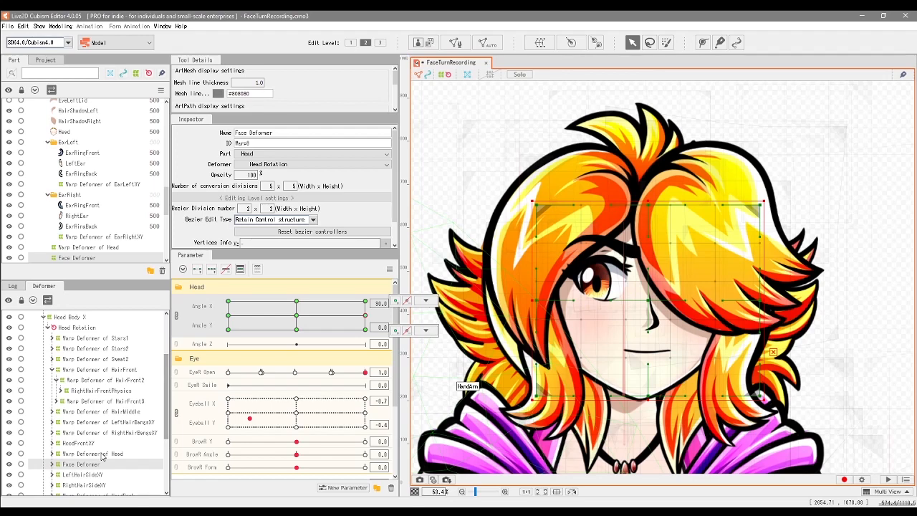
Narrow the Warp Deformer of HairMiddle at Angle X 30, pull its upper left corner outward and down, and preview the turn.
left_click(114, 411)
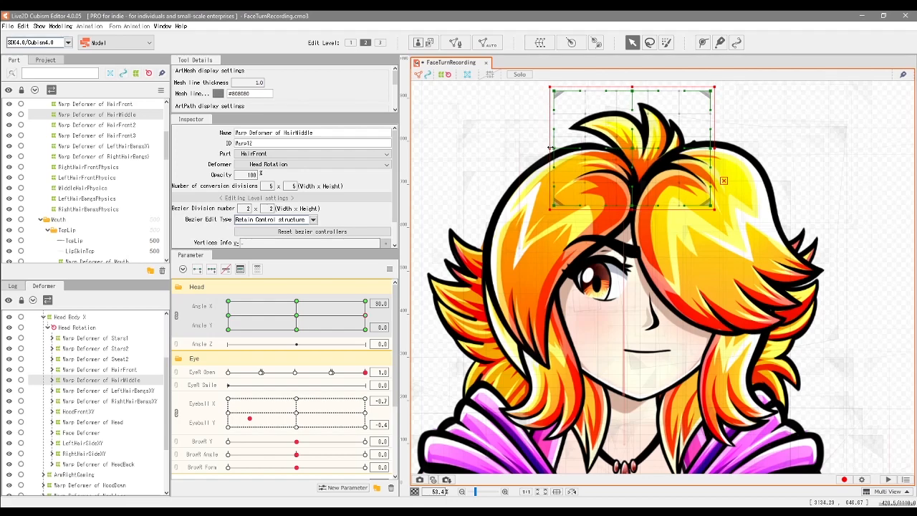
mouse_move(364, 317)
left_mouse_down()
mouse_move(311, 315)
mouse_move(377, 315)
mouse_move(305, 318)
mouse_move(375, 317)
left_mouse_up()
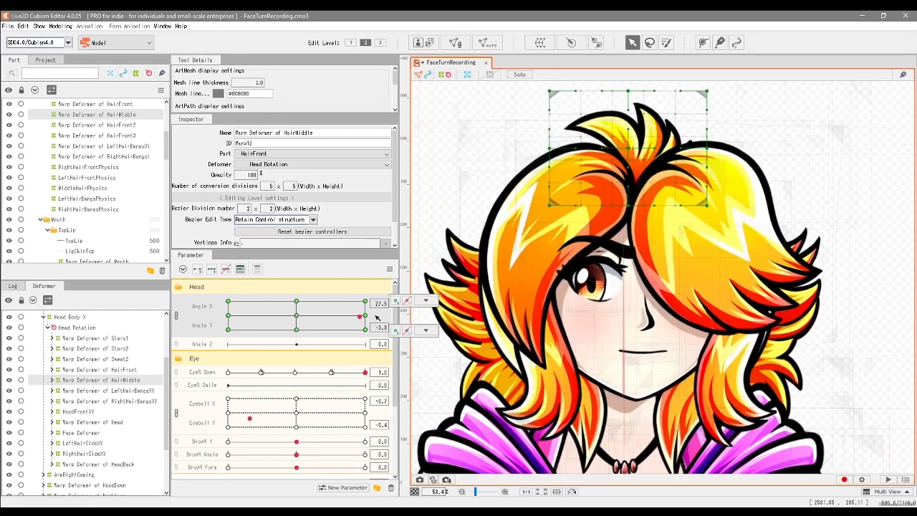
left_click(364, 316)
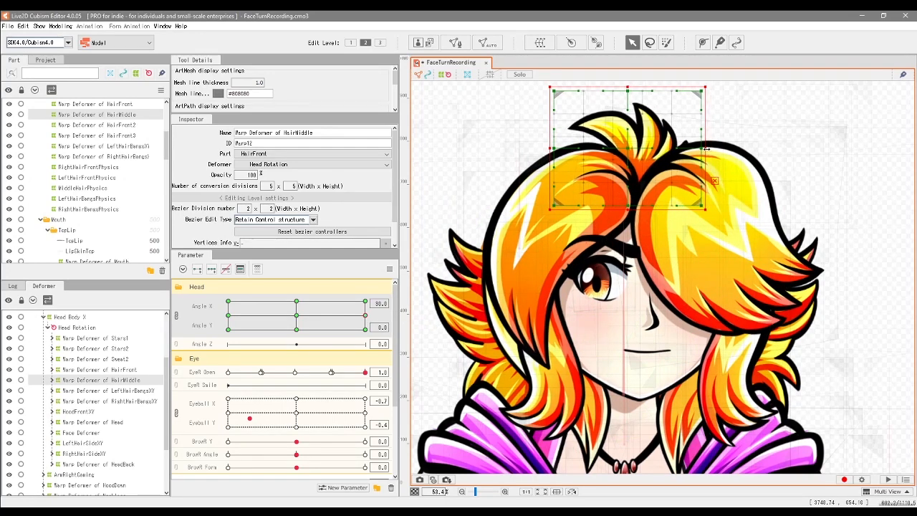
mouse_move(365, 316)
left_mouse_down()
mouse_move(311, 310)
mouse_move(368, 313)
mouse_move(359, 314)
mouse_move(381, 301)
mouse_move(368, 321)
mouse_move(380, 321)
mouse_move(372, 314)
left_mouse_up()
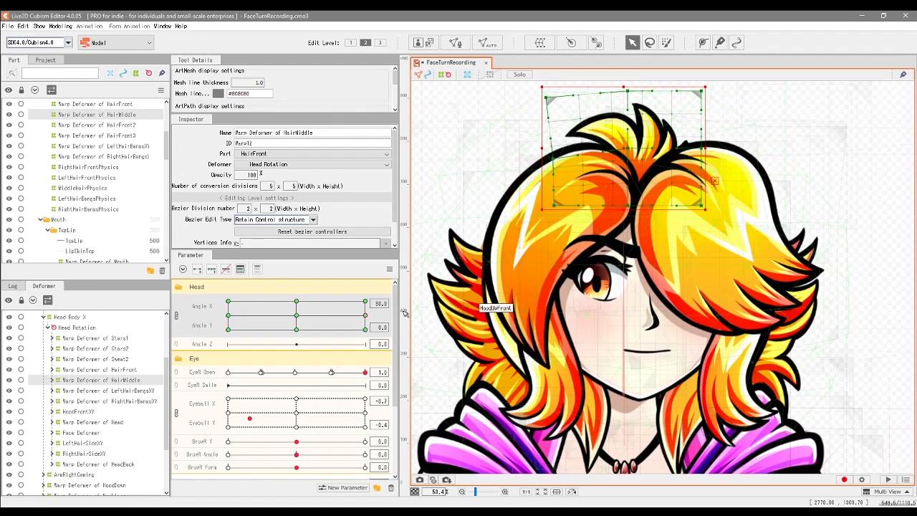
mouse_move(381, 316)
left_mouse_down()
mouse_move(298, 314)
mouse_move(358, 312)
mouse_move(336, 314)
mouse_move(347, 318)
mouse_move(350, 339)
mouse_move(366, 315)
left_mouse_up()
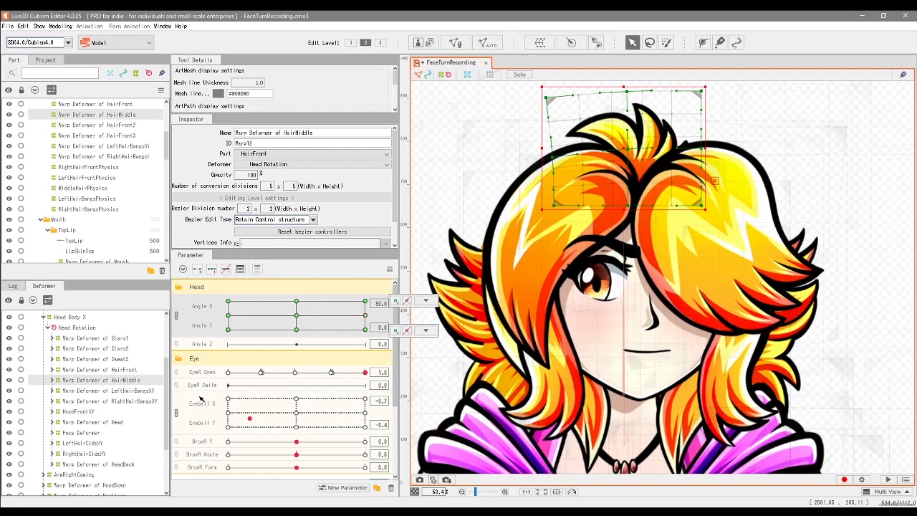
Widen the right side of the Warp Deformer of HairFront3 at Angle X 30, bend its middle right point slightly inward, and preview the turn.
left_click(128, 391)
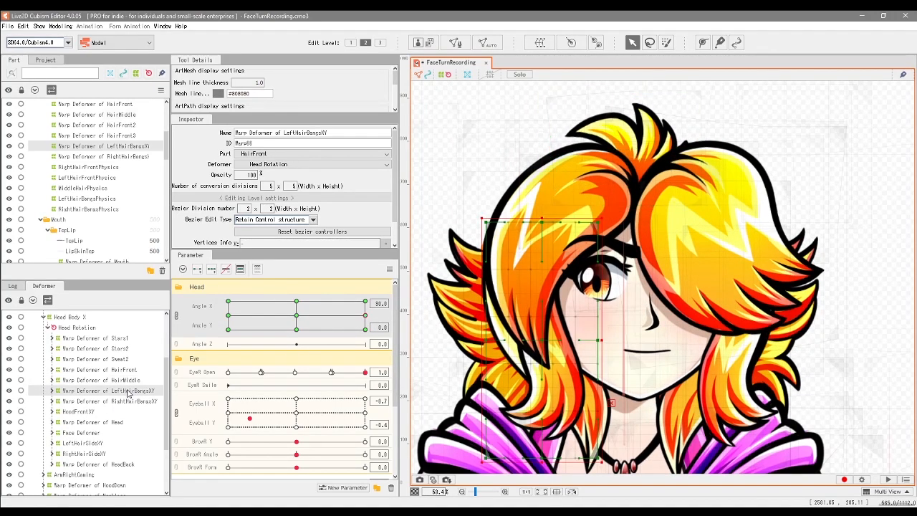
left_click(107, 370)
left_click(51, 369)
left_click(116, 391)
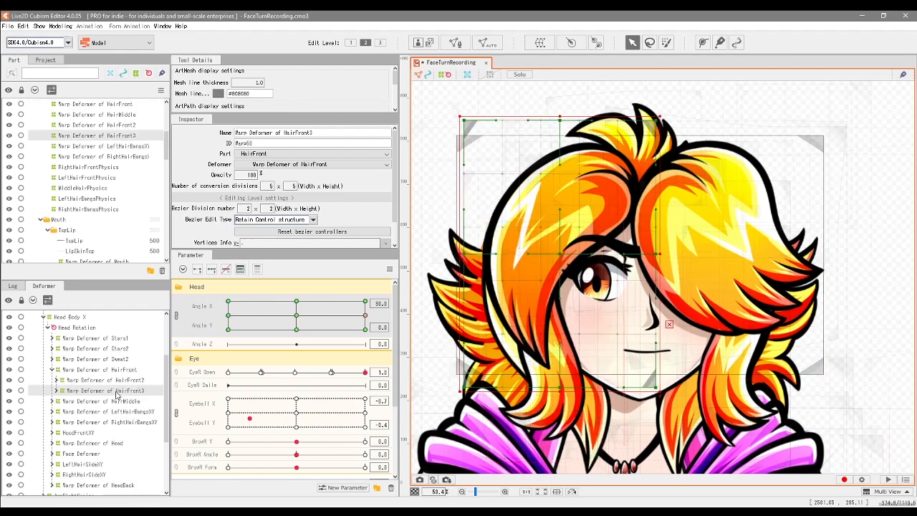
left_click_drag(658, 254, 673, 253)
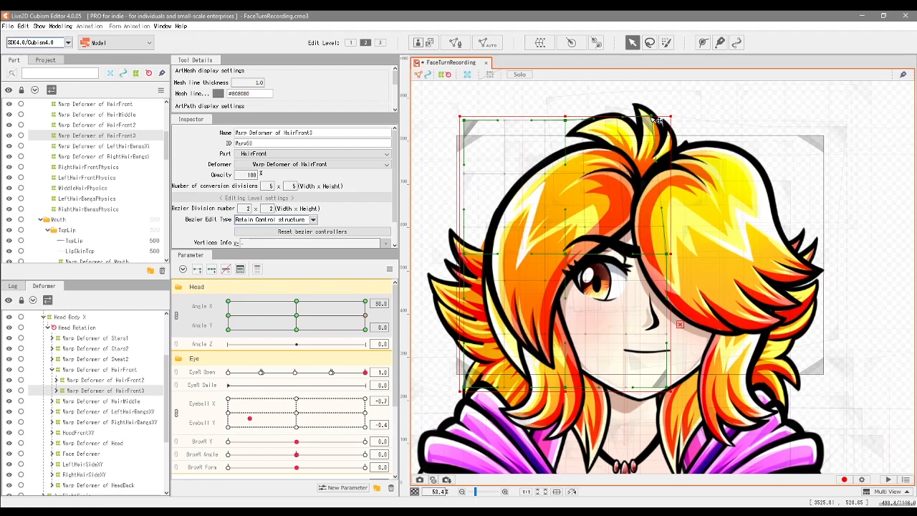
left_click_drag(673, 258, 667, 257)
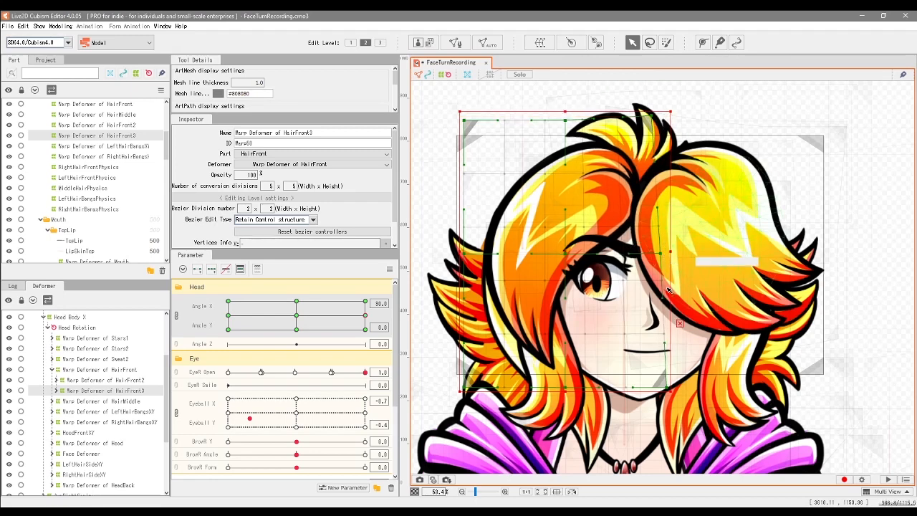
mouse_move(364, 316)
left_mouse_down()
mouse_move(309, 319)
mouse_move(378, 316)
mouse_move(327, 321)
mouse_move(366, 316)
left_mouse_up()
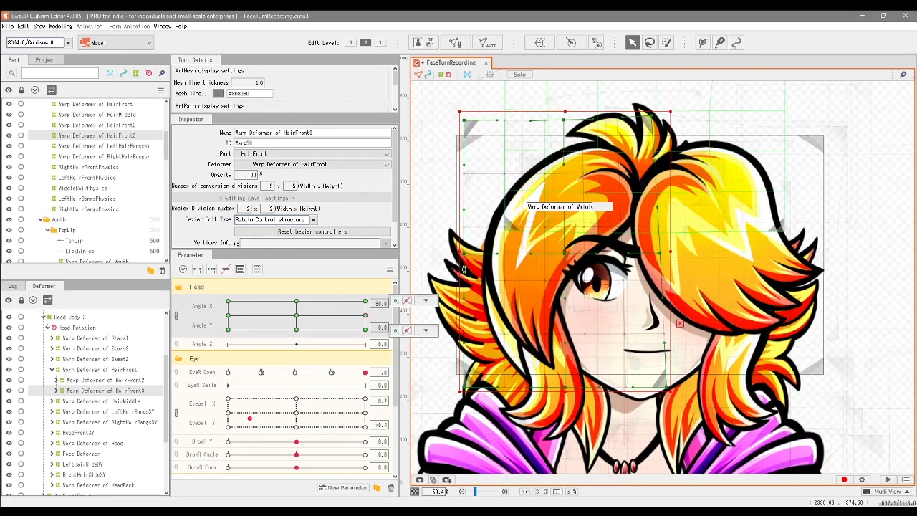
Extend the left edge of the Warp Deformer of HairFront3 outward at Angle X 30, shift its bottom middle point right, and preview the turn.
left_click_drag(459, 251, 457, 252)
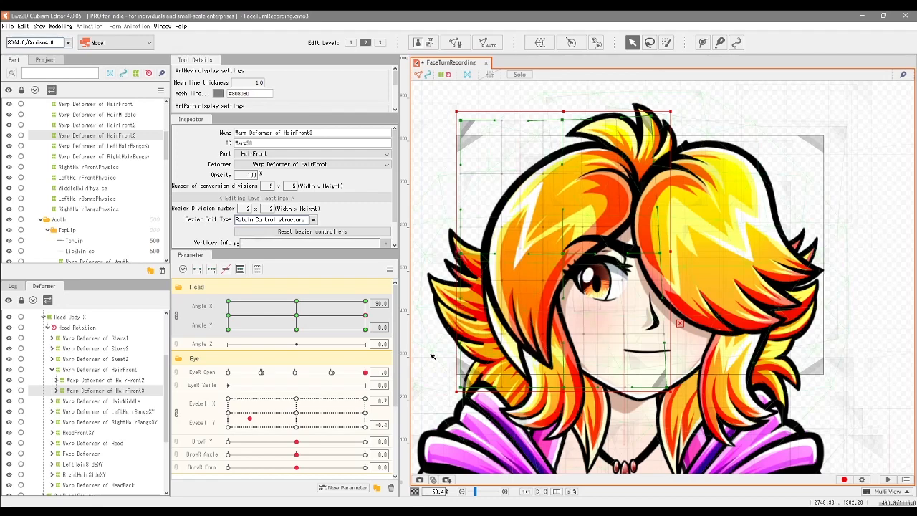
mouse_move(361, 317)
left_mouse_down()
mouse_move(292, 316)
mouse_move(367, 316)
left_mouse_up()
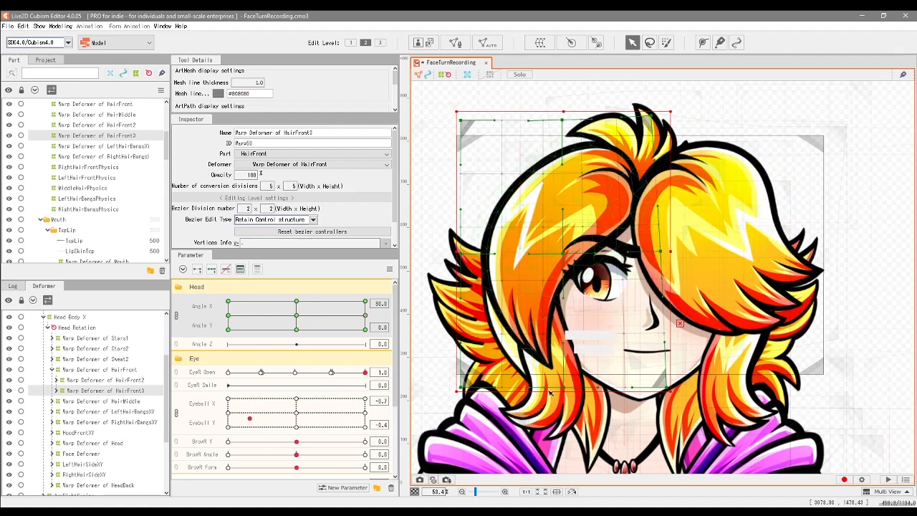
left_click_drag(568, 390, 590, 389)
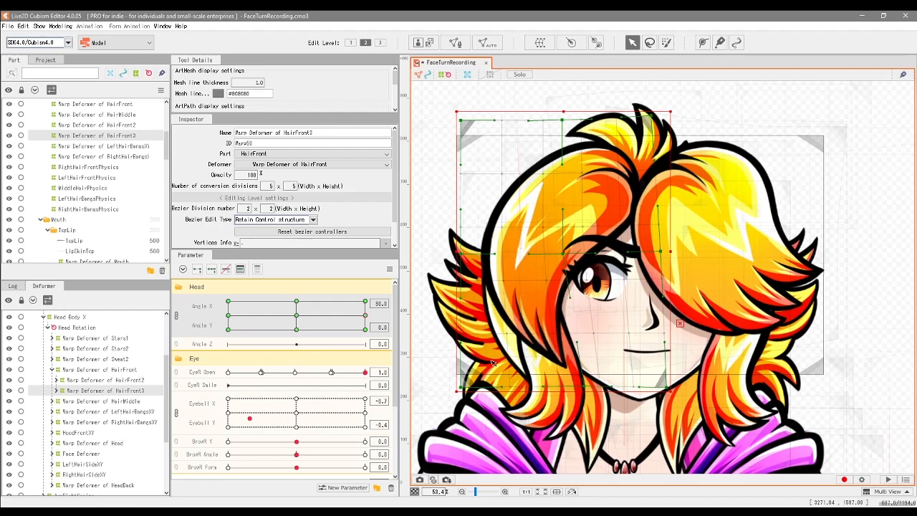
left_click(367, 318)
left_click_drag(304, 316, 366, 318)
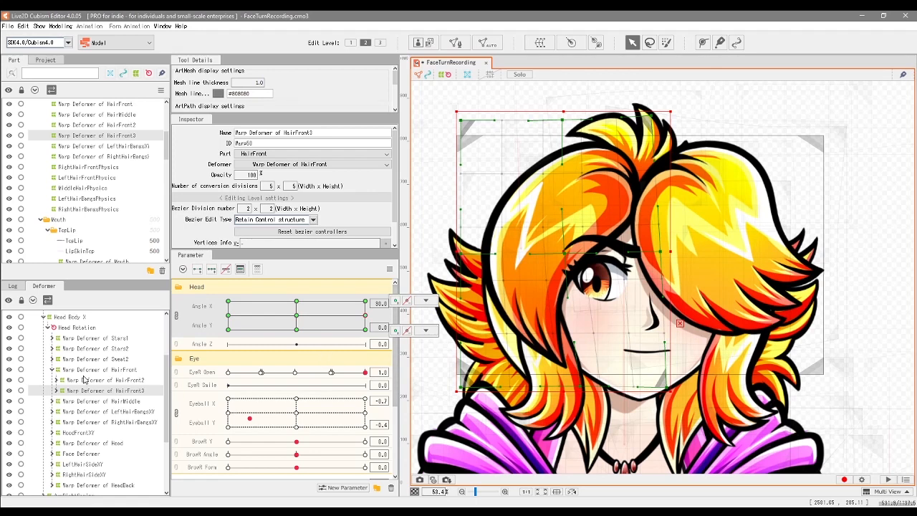
Widen the Warp Deformer of LeftHairBangsXY at Angle X 30 by extending its right and left edges outward, and preview the turn.
left_click(134, 413)
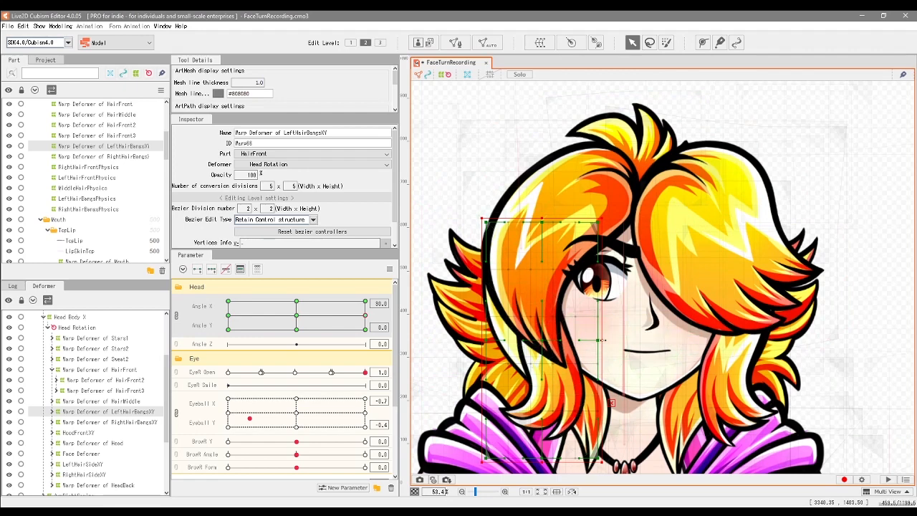
left_click_drag(599, 342, 609, 341)
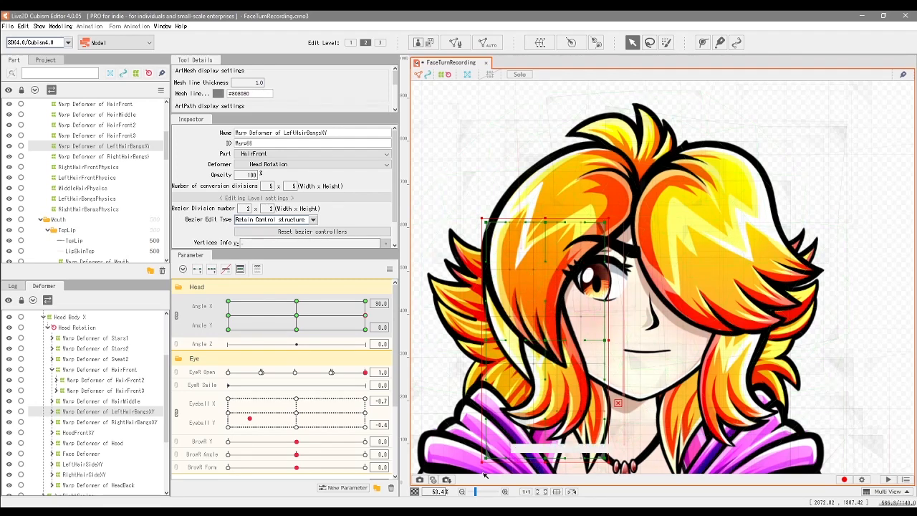
left_click_drag(487, 457, 475, 444)
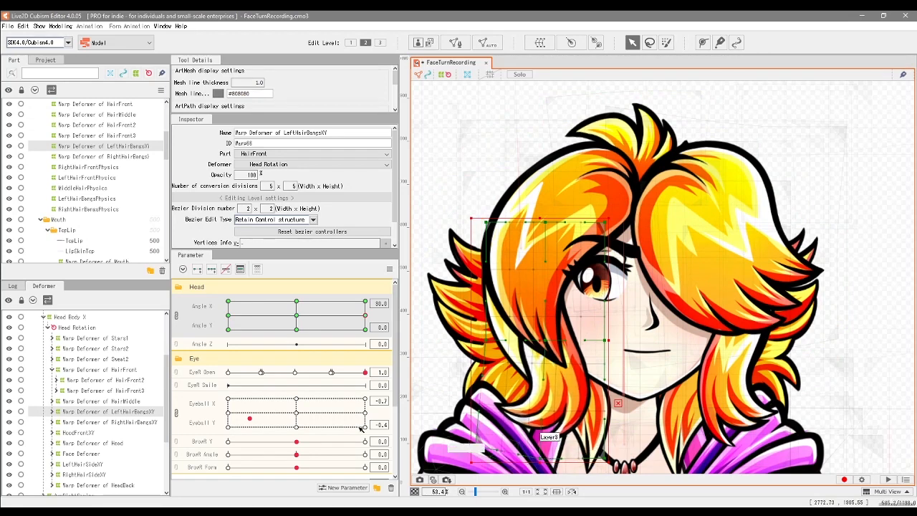
mouse_move(365, 315)
left_mouse_down()
mouse_move(305, 318)
mouse_move(365, 319)
left_mouse_up()
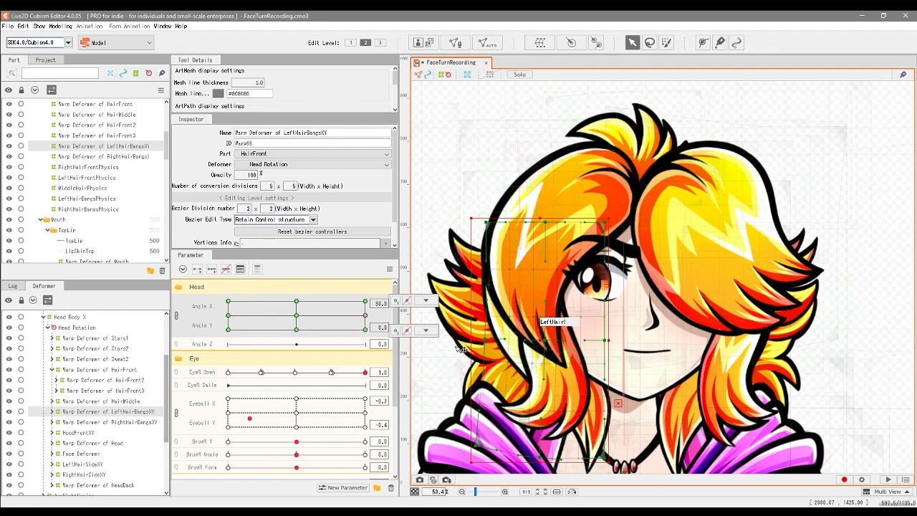
Extend the left edge of LeftHairSideXY outward at Angle X 30, shift its top middle point right and slightly up, and preview the turn.
left_click(98, 466)
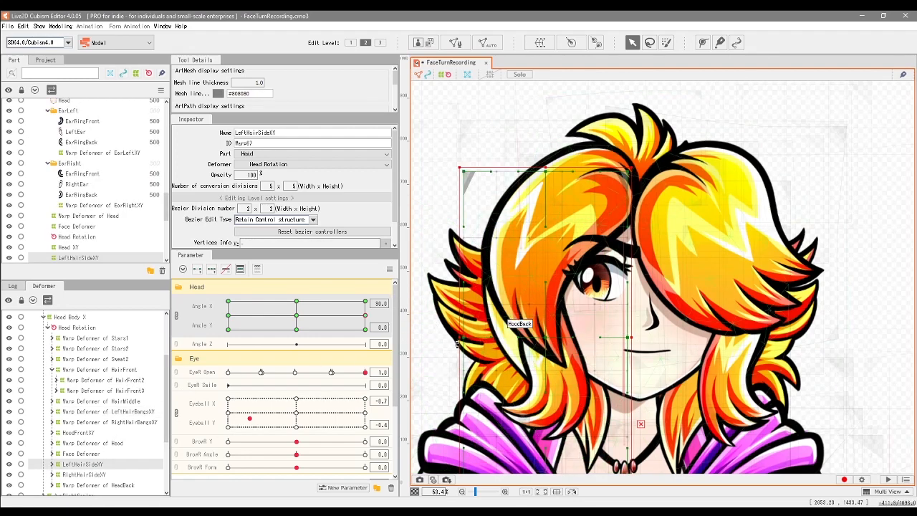
left_click_drag(456, 334, 453, 334)
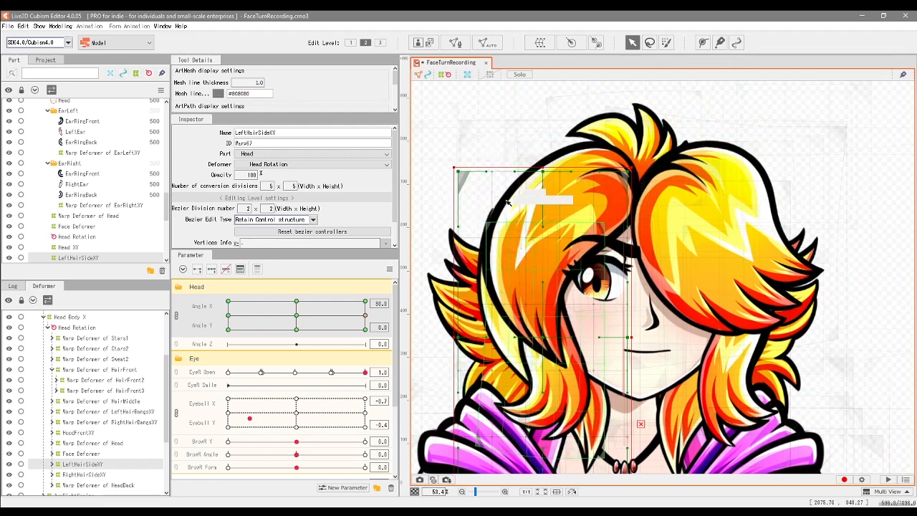
left_click_drag(551, 175, 564, 171)
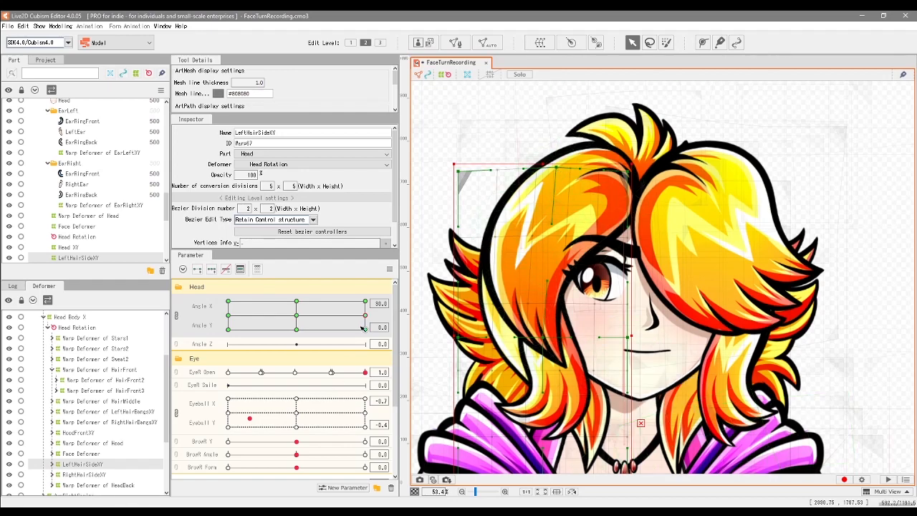
mouse_move(365, 315)
left_mouse_down()
mouse_move(291, 316)
mouse_move(365, 315)
left_mouse_up()
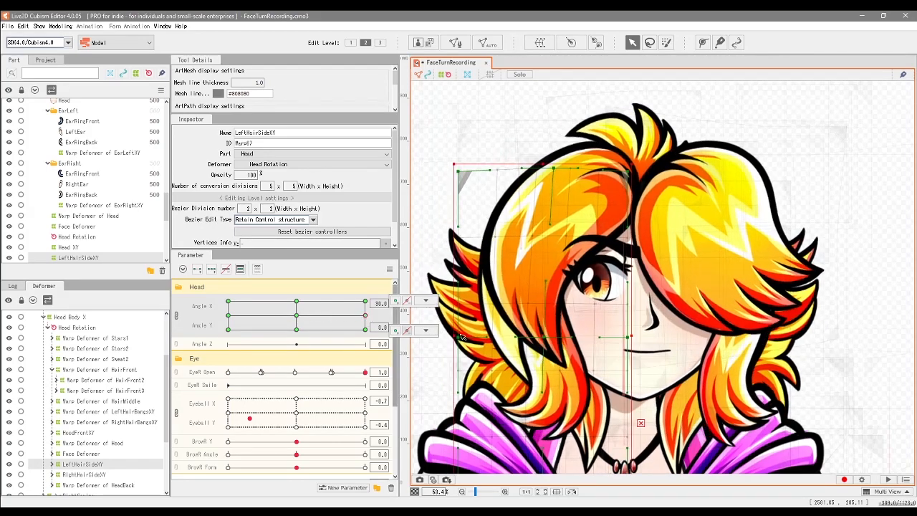
left_click_drag(666, 391, 668, 351)
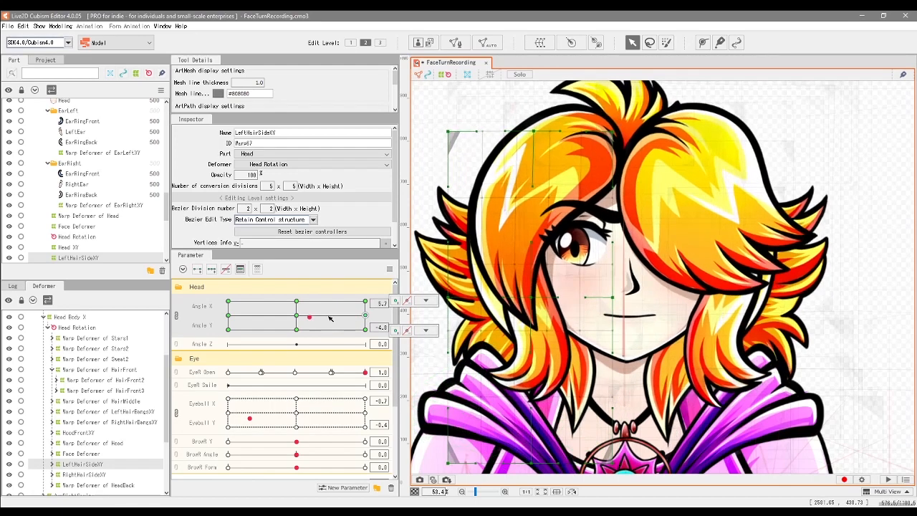
mouse_move(365, 317)
left_mouse_down()
mouse_move(302, 316)
mouse_move(374, 321)
mouse_move(284, 311)
mouse_move(367, 315)
left_mouse_up()
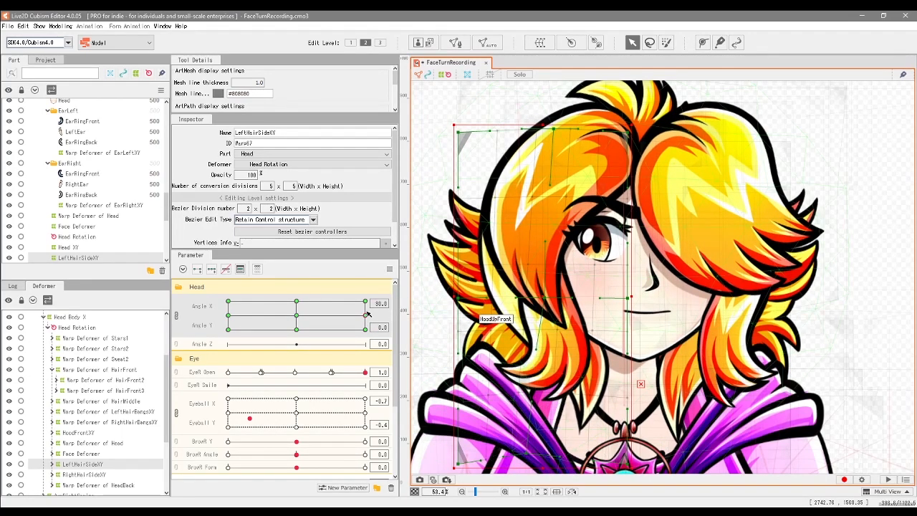
mouse_move(365, 316)
left_mouse_down()
mouse_move(298, 312)
mouse_move(376, 316)
left_mouse_up()
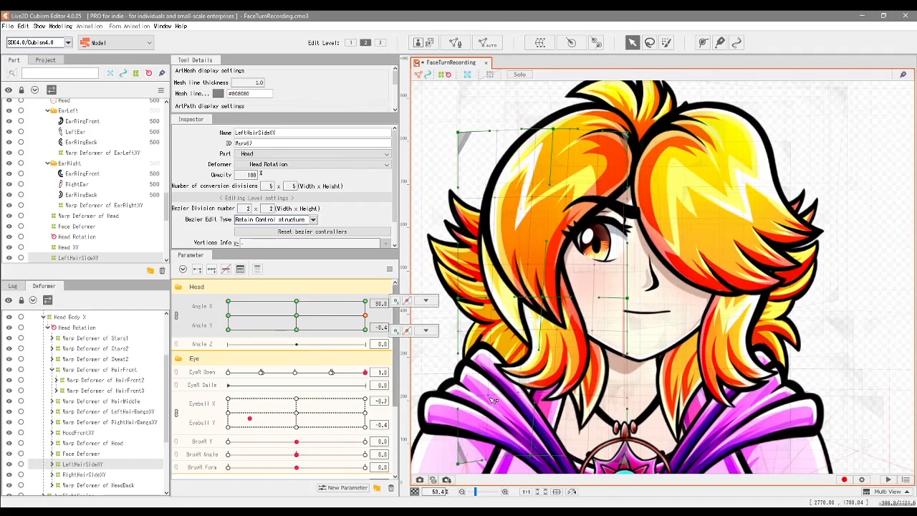
Move the right edge of the Warp Deformer of HeadBack inward and its left edge outward at Angle X 30, and preview the turn.
left_click(100, 485)
scroll(593, 283, "down", 2)
left_click_drag(778, 295, 761, 296)
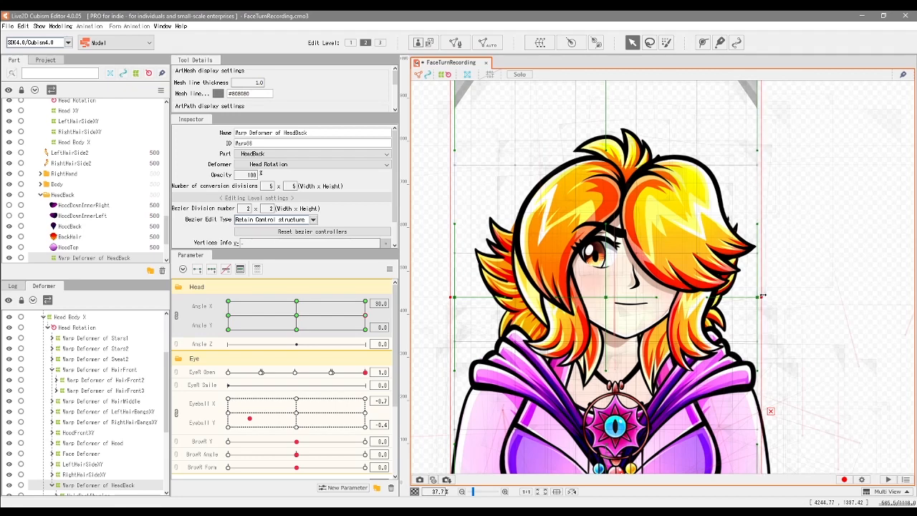
left_click_drag(451, 296, 442, 295)
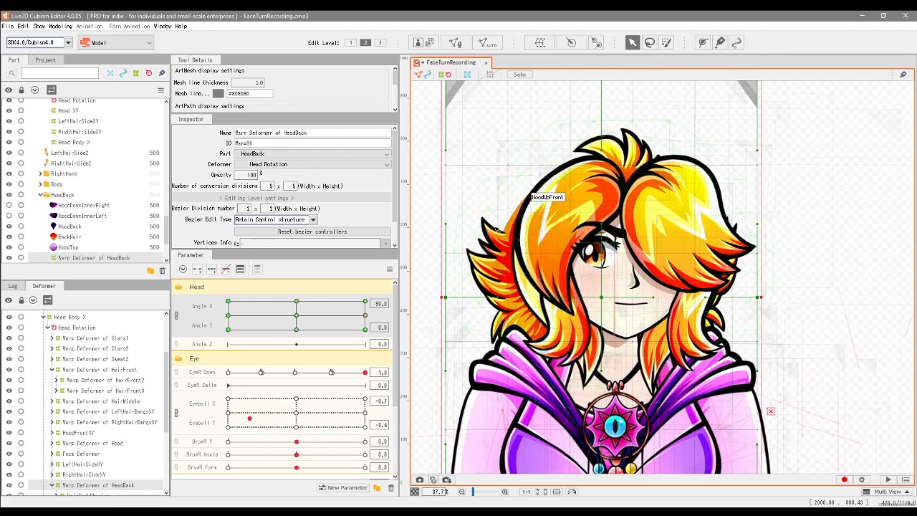
mouse_move(365, 316)
left_mouse_down()
mouse_move(300, 318)
mouse_move(373, 314)
mouse_move(366, 315)
left_mouse_up()
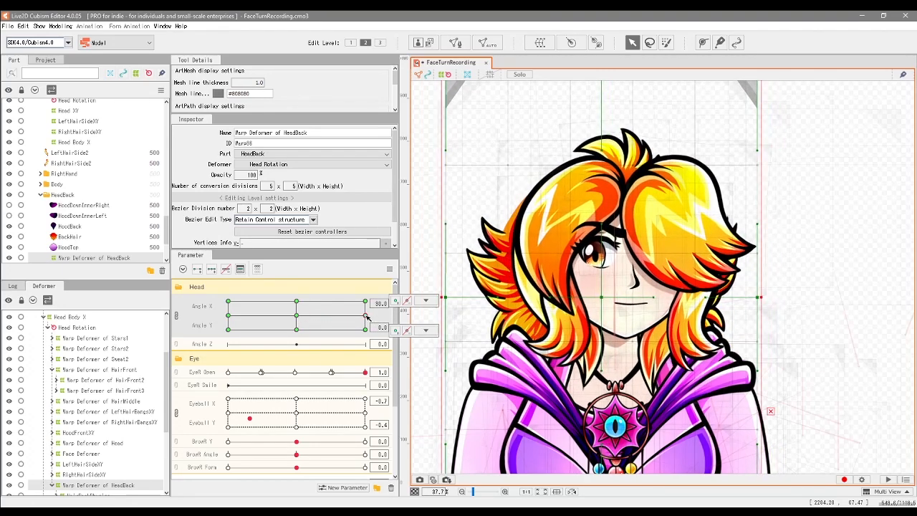
left_click(426, 300)
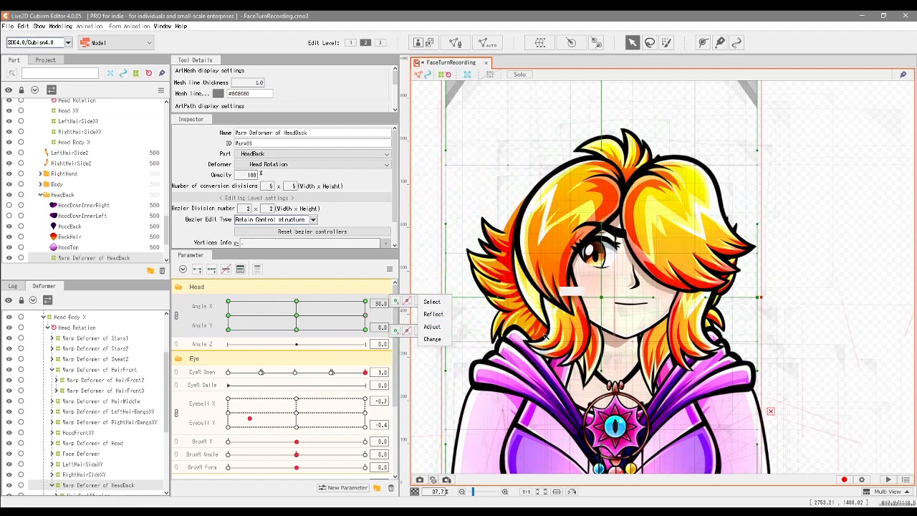
left_click_drag(441, 297, 430, 297)
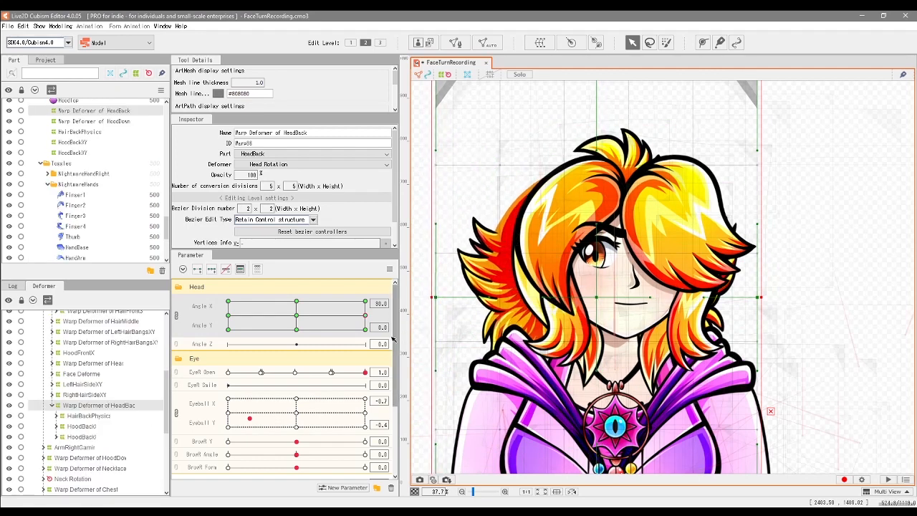
left_click(359, 317)
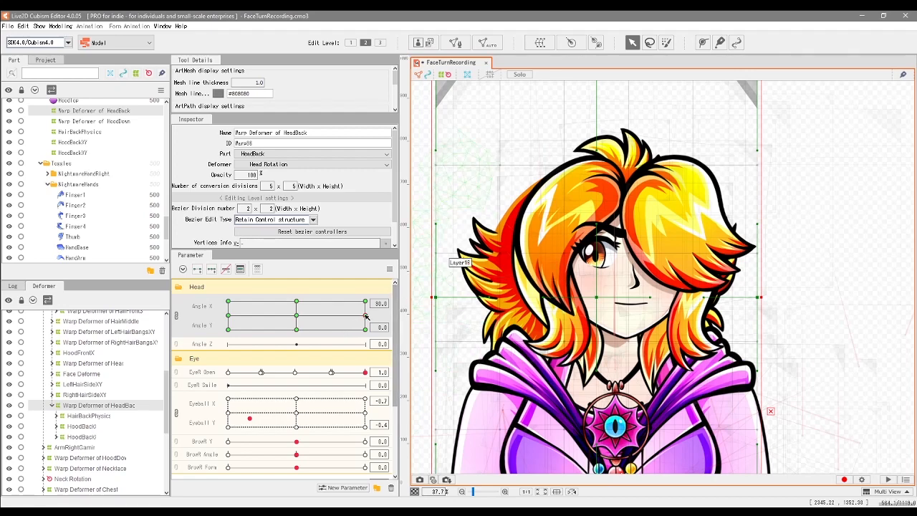
left_click_drag(345, 315, 366, 315)
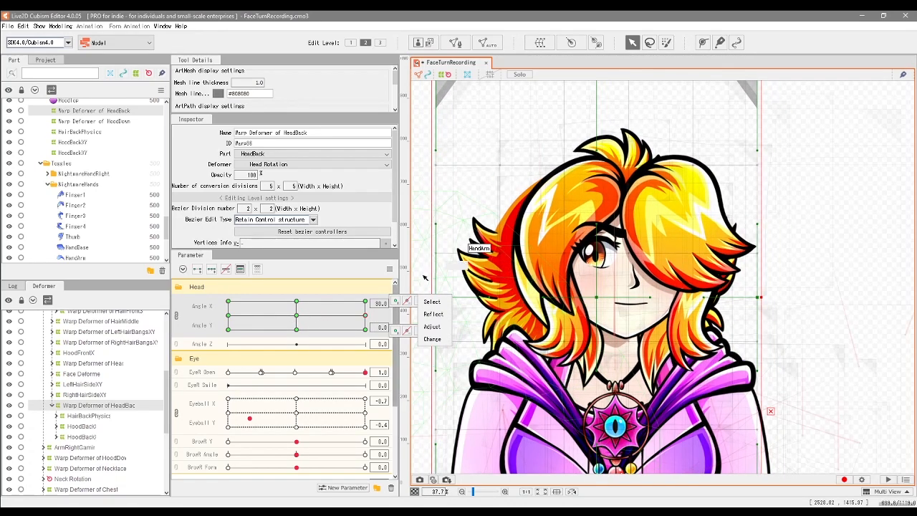
Adjust the upper handles along the left edge of the Warp Deformer of HeadBack at Angle X 30, and preview the turn.
left_click_drag(444, 229, 453, 212)
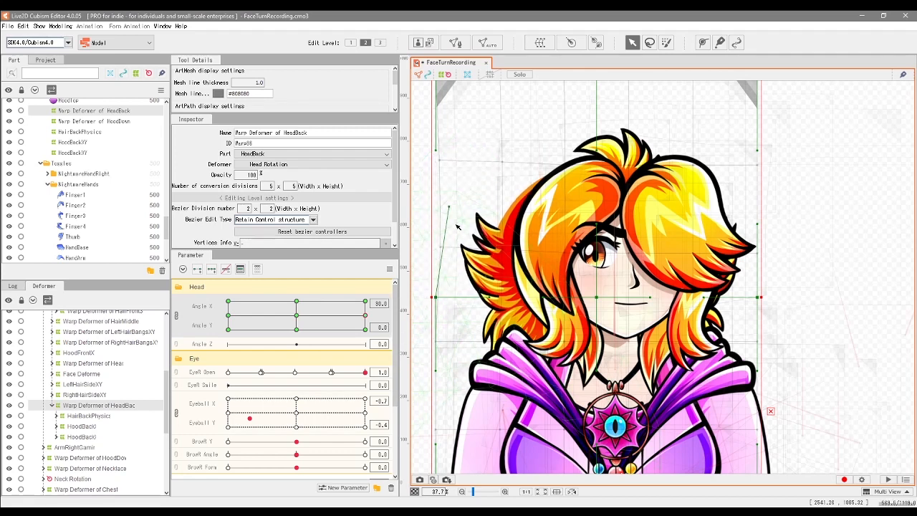
key("ctrl+z")
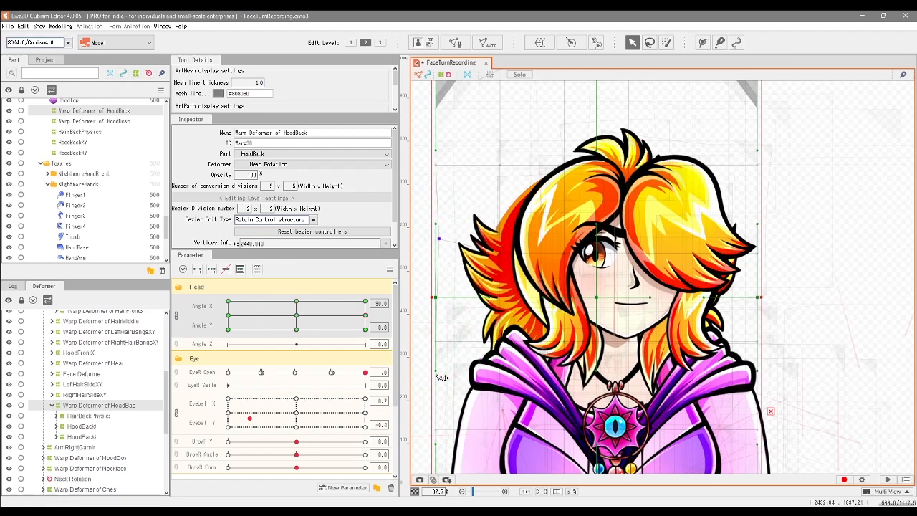
left_click_drag(365, 315, 353, 315)
left_click(365, 315)
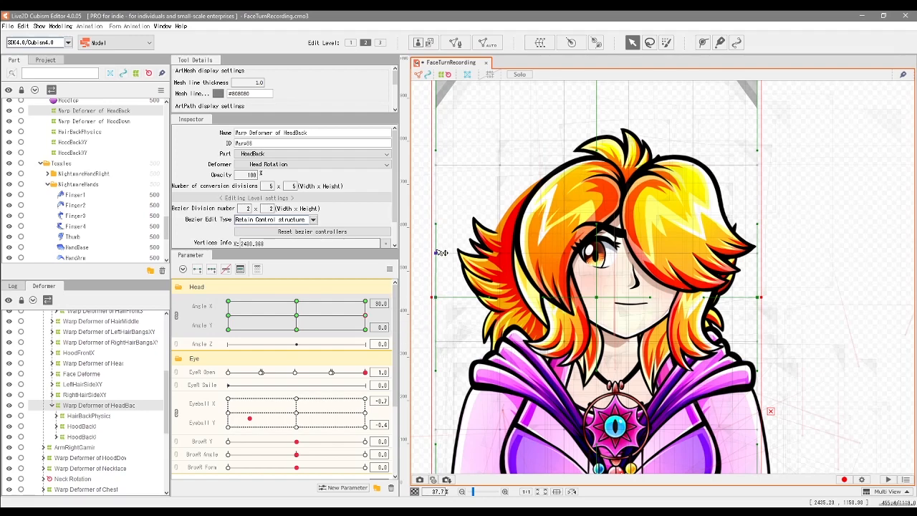
left_click_drag(436, 253, 437, 249)
left_click_drag(436, 164, 447, 157)
left_click_drag(365, 315, 296, 315)
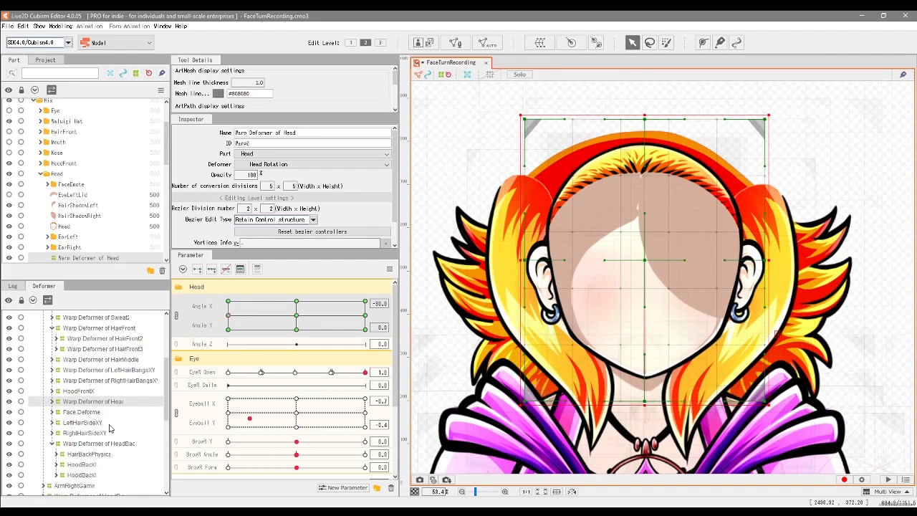
Try to nudge the whole Warp Deformer of Head to the left at Angle X -30.
key("Left")
key("Left")
key("Left")
key("Left")
key("Left")
key("Left")
key("Left")
key("Left")
key("Left")
key("Left")
key("Left")
key("Left")
key("Left")
key("Left")
key("Left")
key("Left")
key("Left")
key("Left")
key("Left")
key("Left")
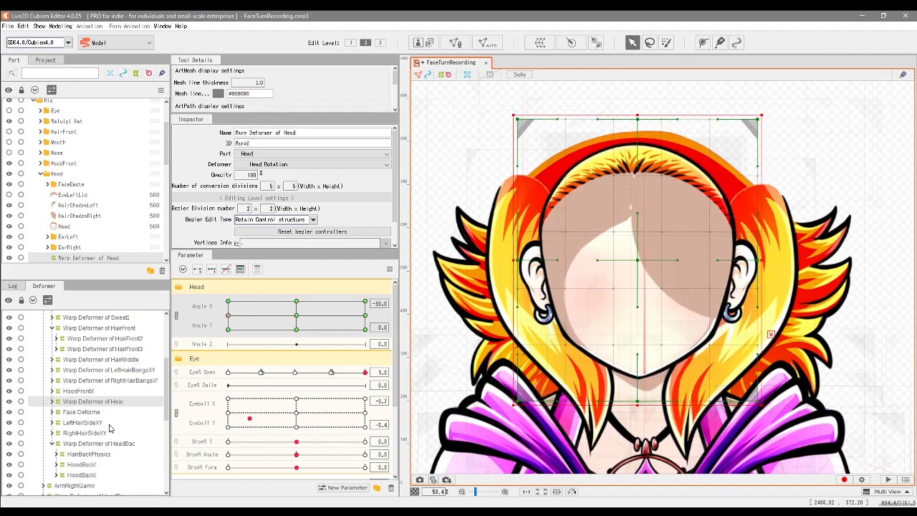
key("Left")
key("Left")
key("Left")
key("Left")
key("Left")
key("Left")
key("Left")
key("Left")
key("Left")
key("Left")
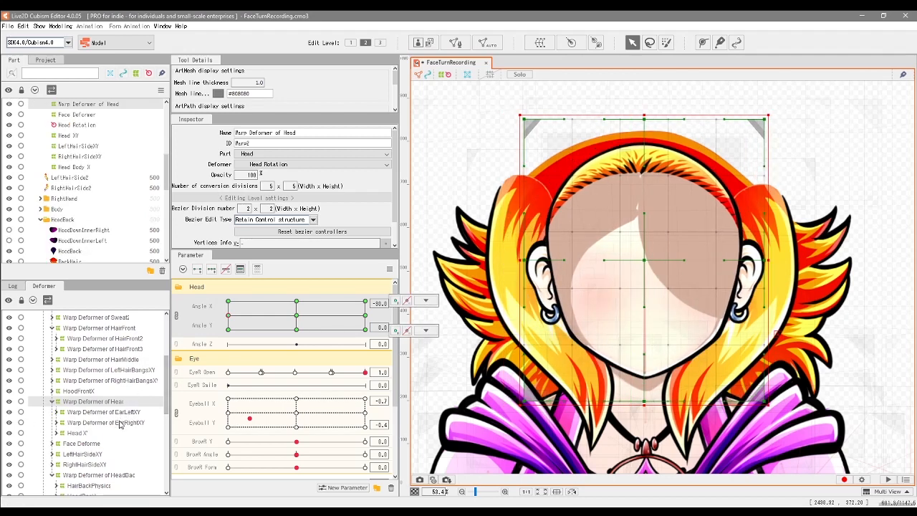
Shift Head XY to the left at Angle X -30 and check the turn with the Warp Deformer of EarLeftXY selected.
left_click(119, 433)
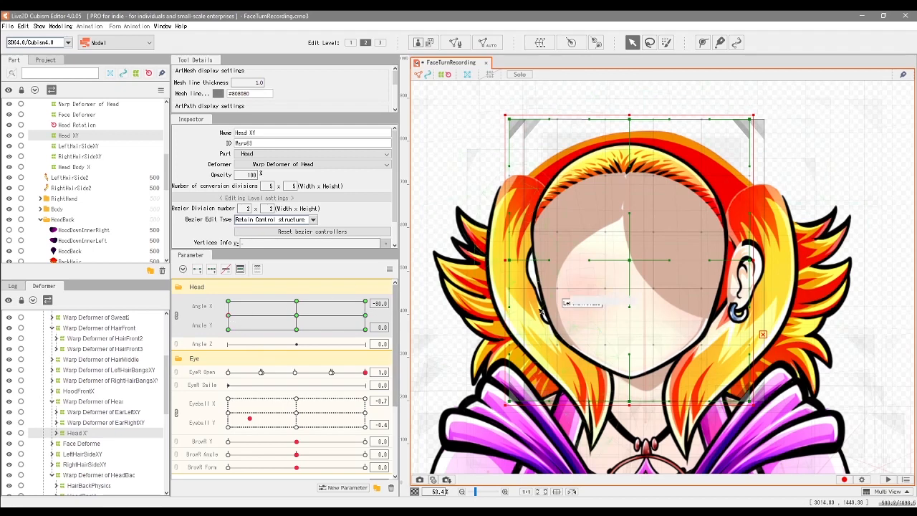
left_click(104, 413)
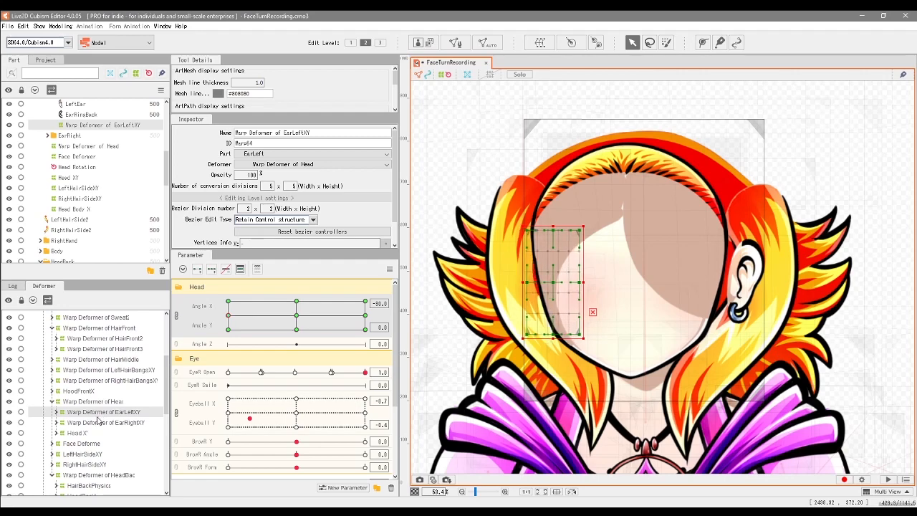
mouse_move(225, 316)
left_mouse_down()
mouse_move(289, 318)
mouse_move(207, 315)
left_mouse_up()
Nudge the Warp Deformer of EarRightXY left at Angle X -30, extend its right edge slightly outward, and preview the turn.
left_click(132, 424)
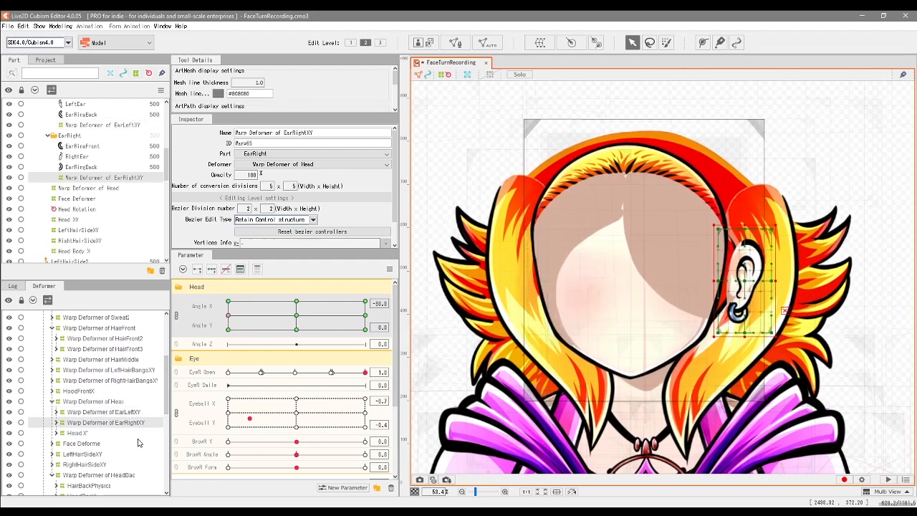
key("Left")
key("Left")
key("Left")
key("Left")
key("Left")
key("Left")
key("Left")
left_click_drag(761, 282, 765, 282)
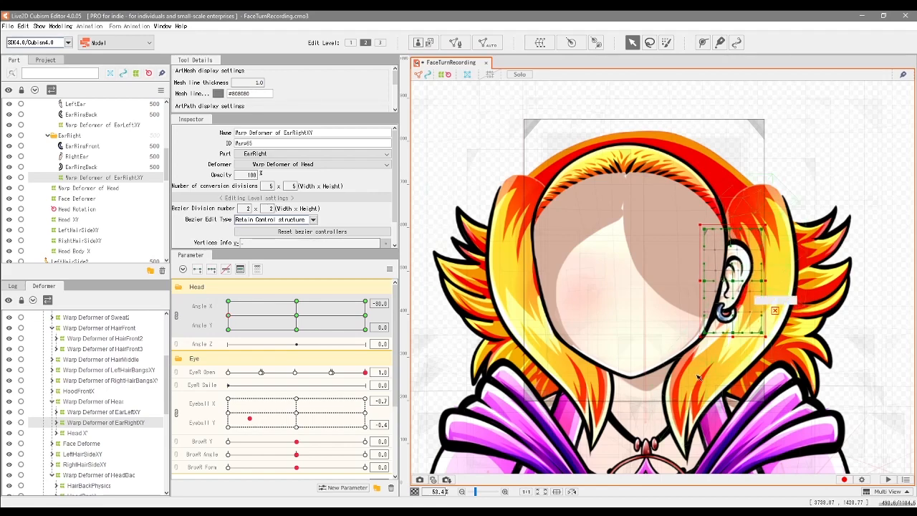
mouse_move(228, 315)
left_mouse_down()
mouse_move(282, 315)
mouse_move(228, 315)
left_mouse_up()
Nudge the Warp Deformer of EarLeftXY to the left at Angle X -30 and preview the turn.
left_click(126, 412)
key("shift+Left")
key("shift+Left")
mouse_move(234, 317)
left_mouse_down()
mouse_move(266, 316)
mouse_move(229, 316)
left_mouse_up()
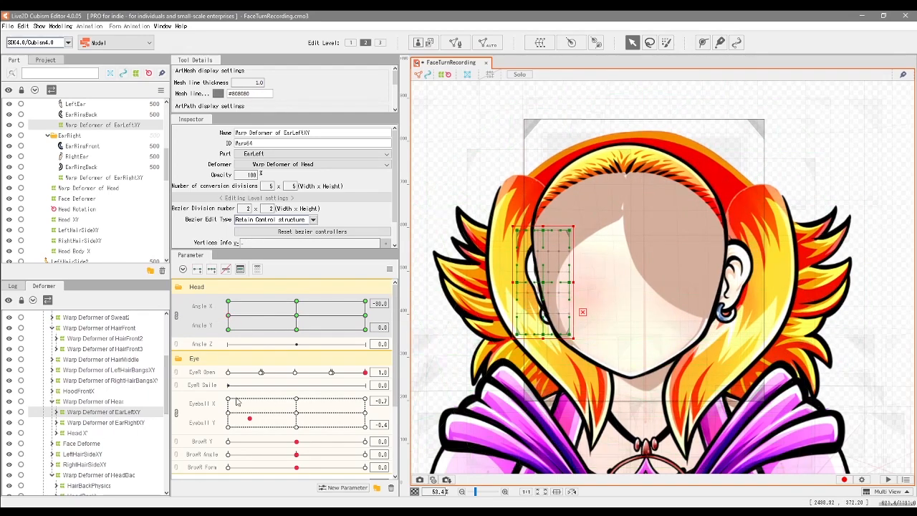
Bend the left edge of Head XY slightly outward at Angle X -30, shift its bottom middle point left, and preview the turn.
left_click(72, 433)
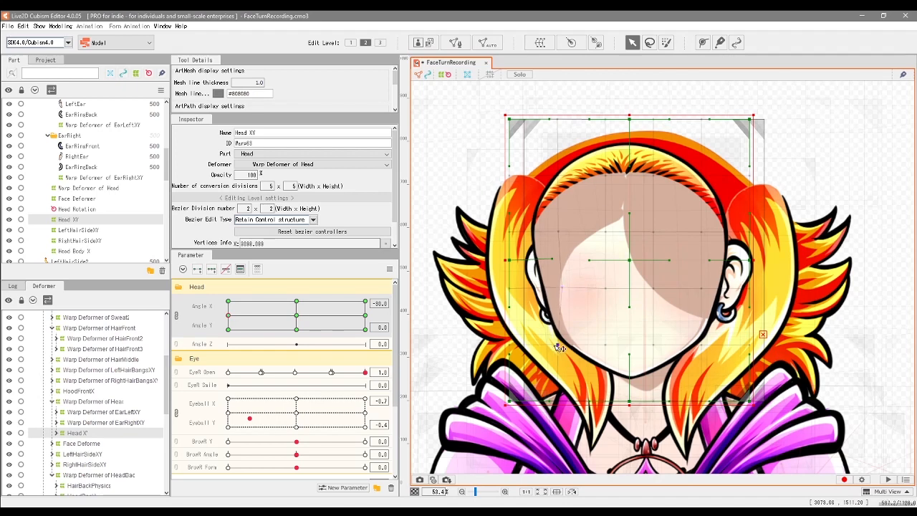
left_click(510, 289)
left_click_drag(509, 290, 507, 288)
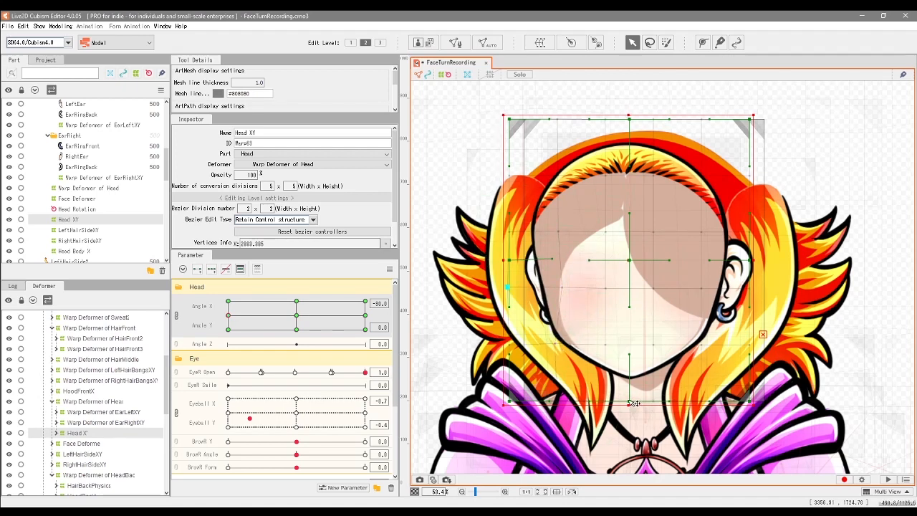
left_click(262, 315)
left_click_drag(283, 318, 227, 316)
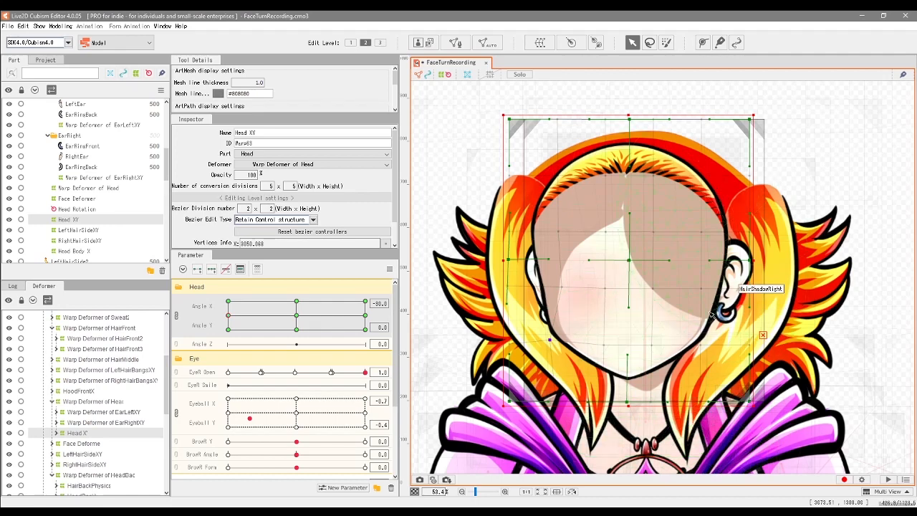
left_click_drag(627, 402, 623, 404)
mouse_move(228, 315)
left_mouse_down()
mouse_move(289, 317)
mouse_move(228, 316)
left_mouse_up()
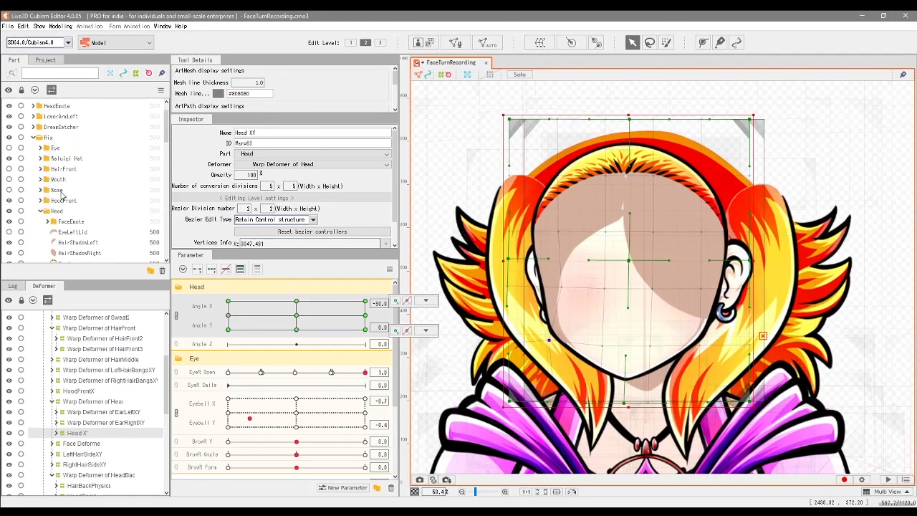
Show the Eye, Mouth and Nose parts while keeping HairFront hidden, and bring the Face Deformer into reach.
left_click(8, 168)
left_click(8, 168)
left_click(8, 179)
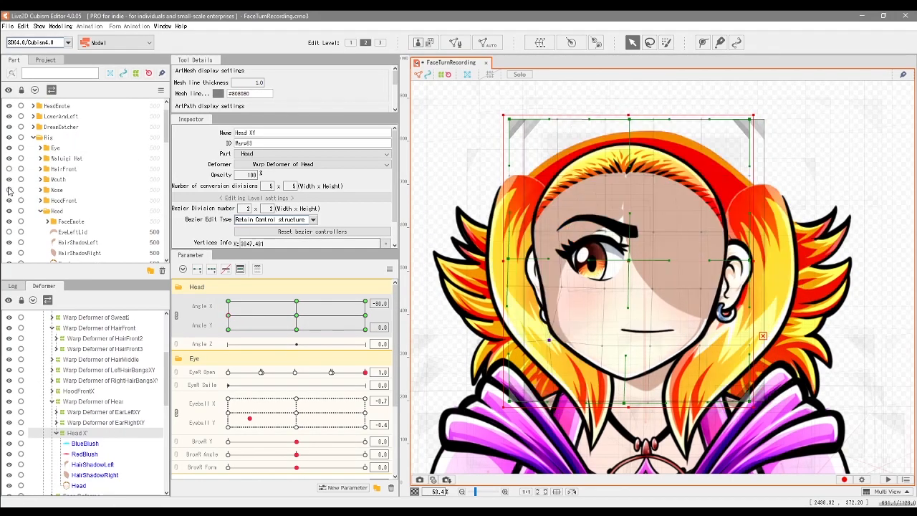
left_click(8, 189)
scroll(113, 421, "down", 3)
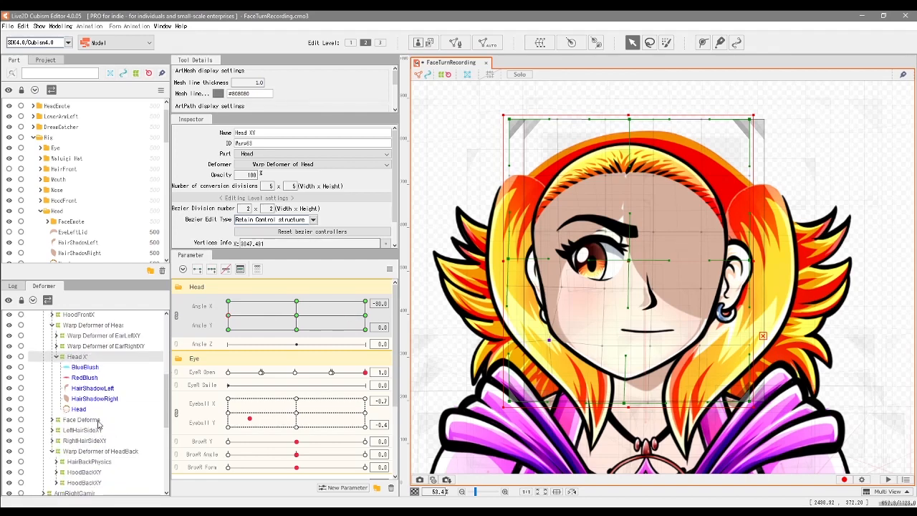
Pull the left edge of the Face Deformer slightly inward at Angle X -30.
left_click(101, 422)
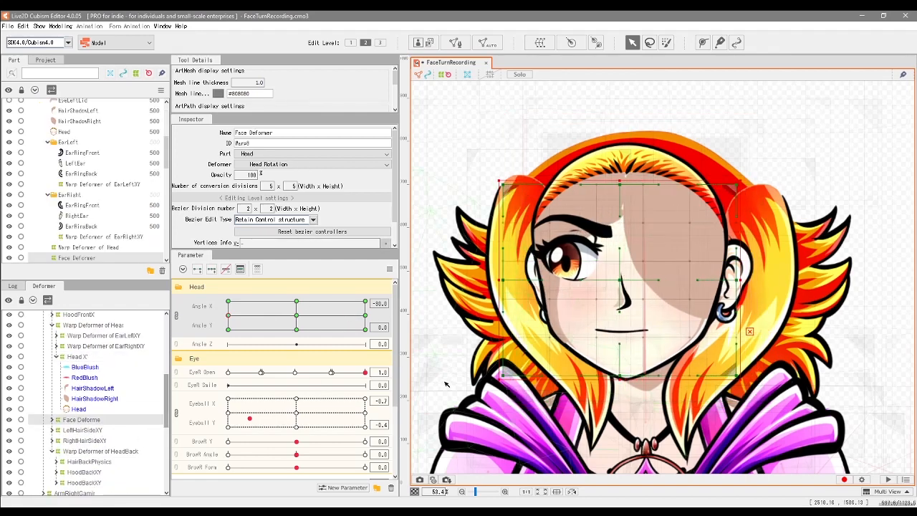
left_click_drag(502, 281, 507, 280)
key("Left")
key("Left")
key("Left")
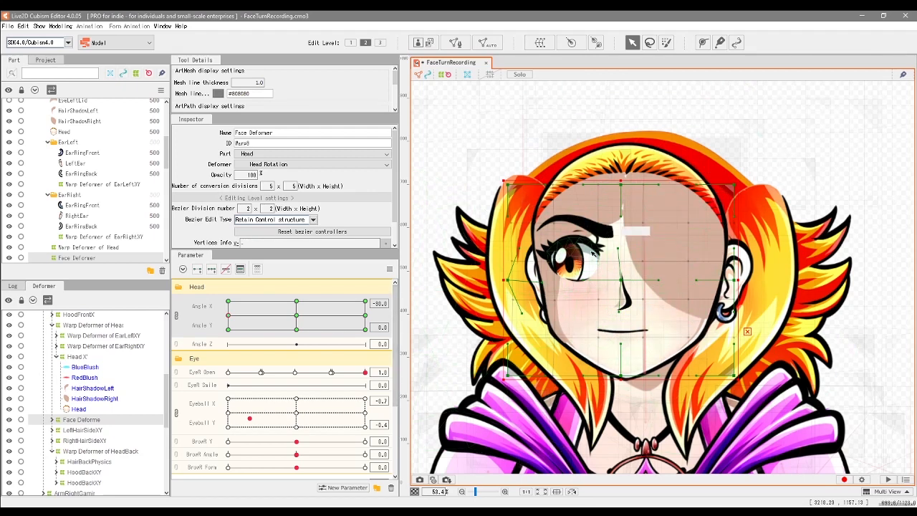
Add three keys each on Angle X and Angle Y to the Warp Deformer of Nose.
scroll(326, 428, "down", 3)
left_click(425, 404)
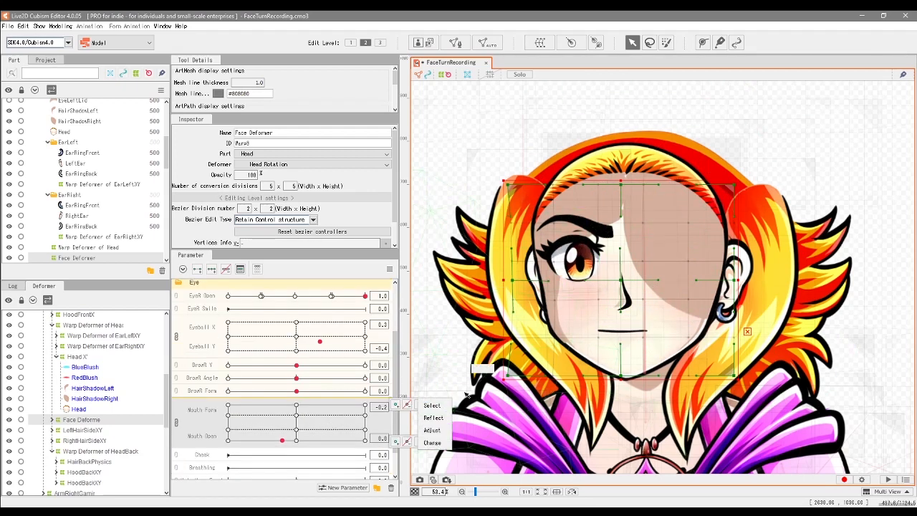
scroll(118, 407, "up", 1)
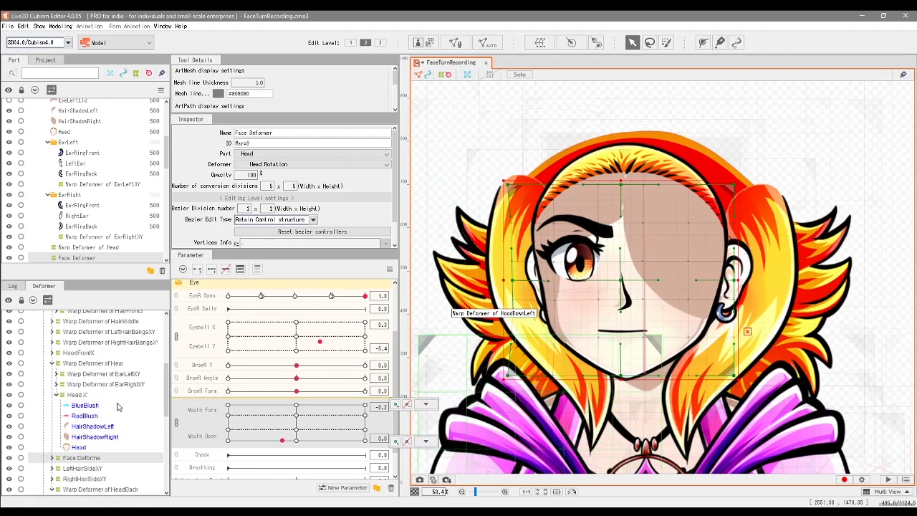
scroll(124, 423, "down", 1)
scroll(312, 387, "up", 3)
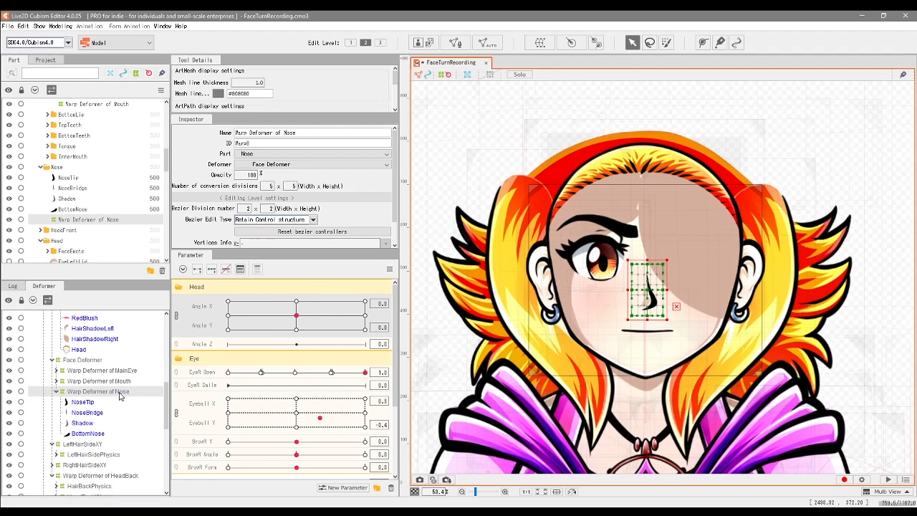
left_click(299, 319)
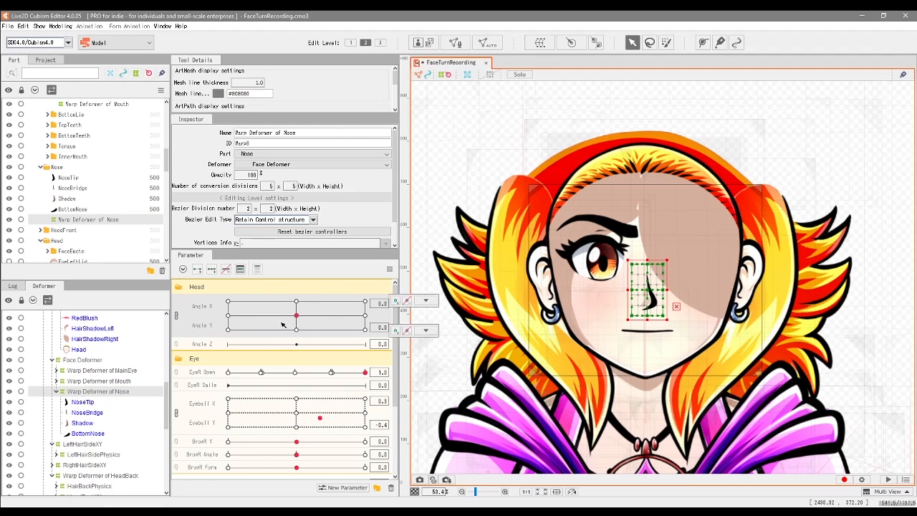
left_click(215, 273)
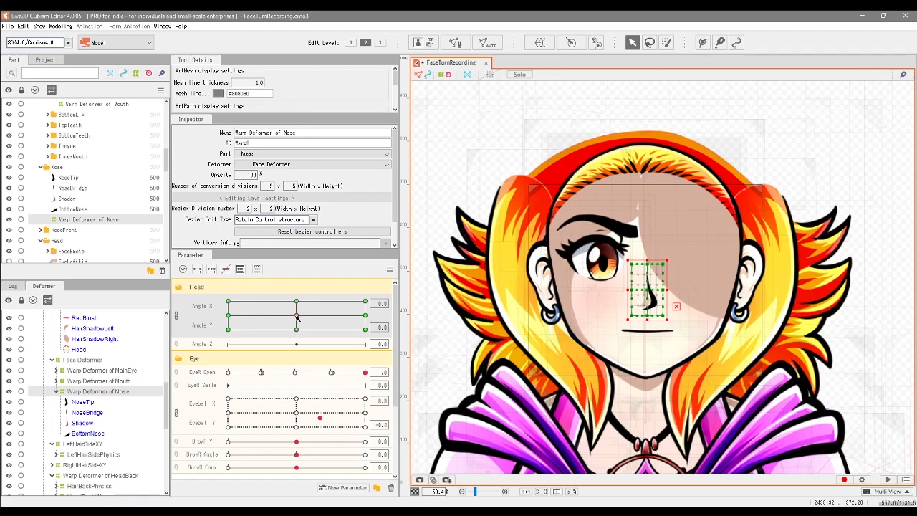
Shift the Warp Deformer of Nose to the left at Angle X -30 and preview the turn.
left_click_drag(304, 316, 278, 308)
left_click(229, 316)
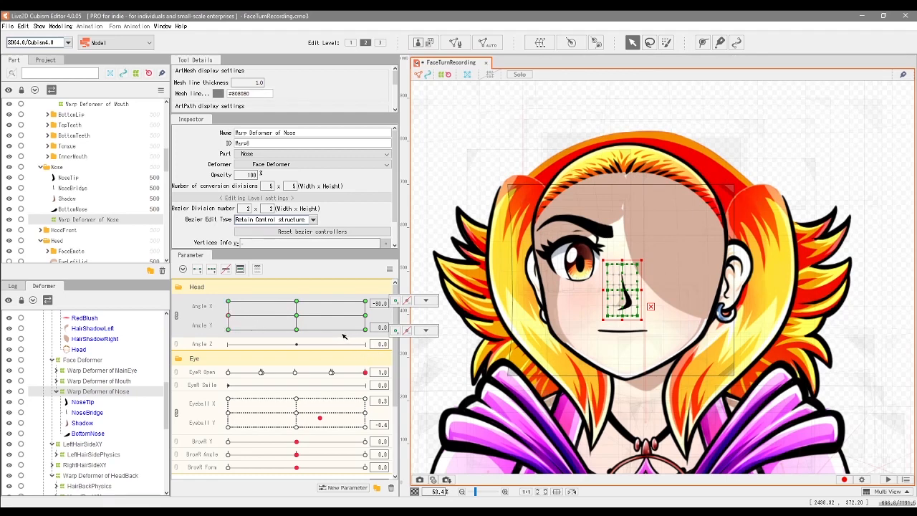
left_click_drag(641, 289, 602, 290)
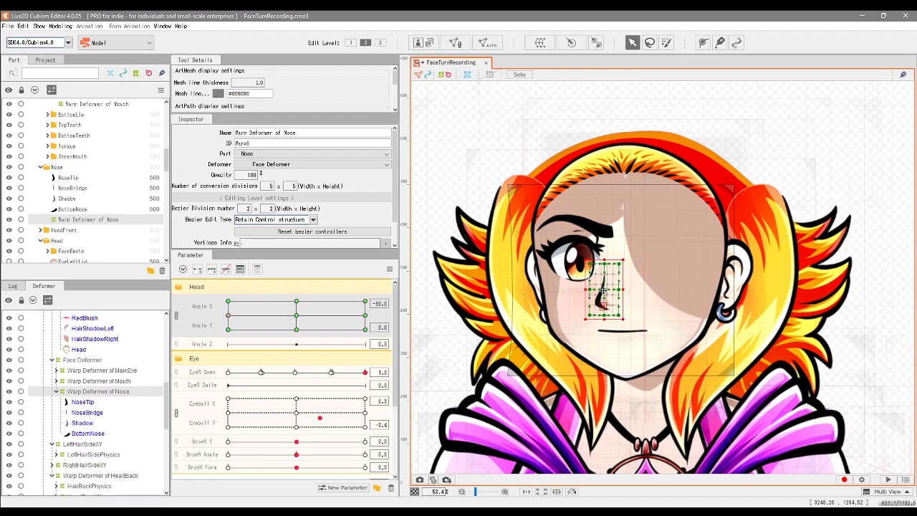
mouse_move(604, 290)
left_mouse_down()
mouse_move(613, 291)
mouse_move(589, 288)
mouse_move(614, 289)
left_mouse_up()
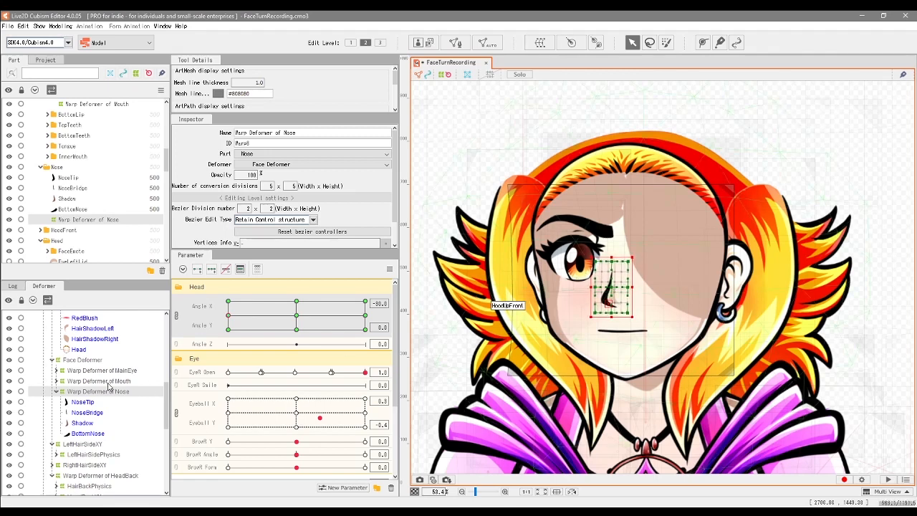
left_click_drag(230, 318, 286, 316)
left_click(230, 318)
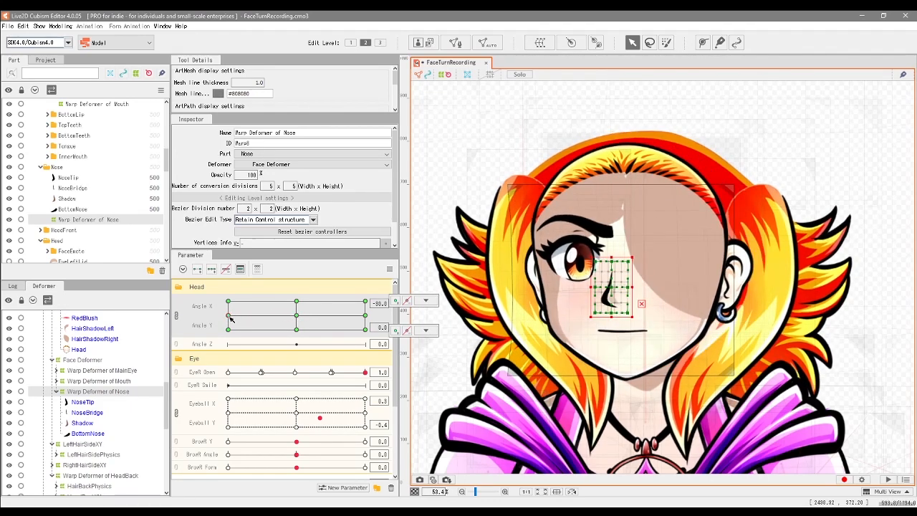
left_click(296, 322)
left_click(229, 316)
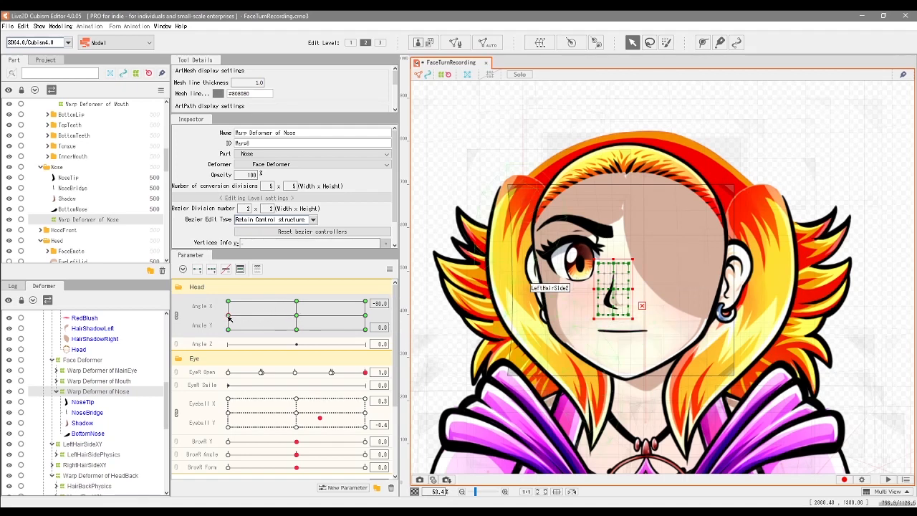
Show the HairFront part again and pull the left edge of the Warp Deformer of HairFront3 slightly inward at Angle X -30.
scroll(76, 217, "up", 3)
scroll(70, 212, "up", 1)
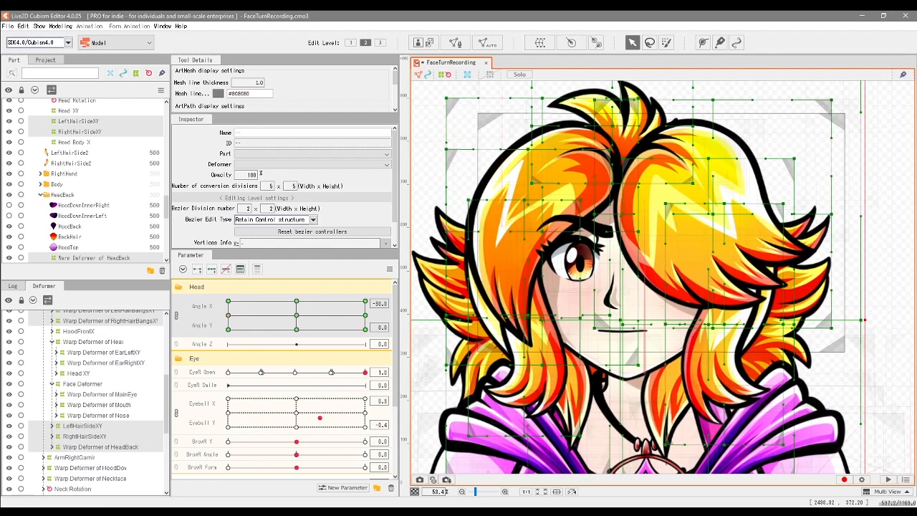
left_click(489, 282)
left_click_drag(444, 232, 453, 233)
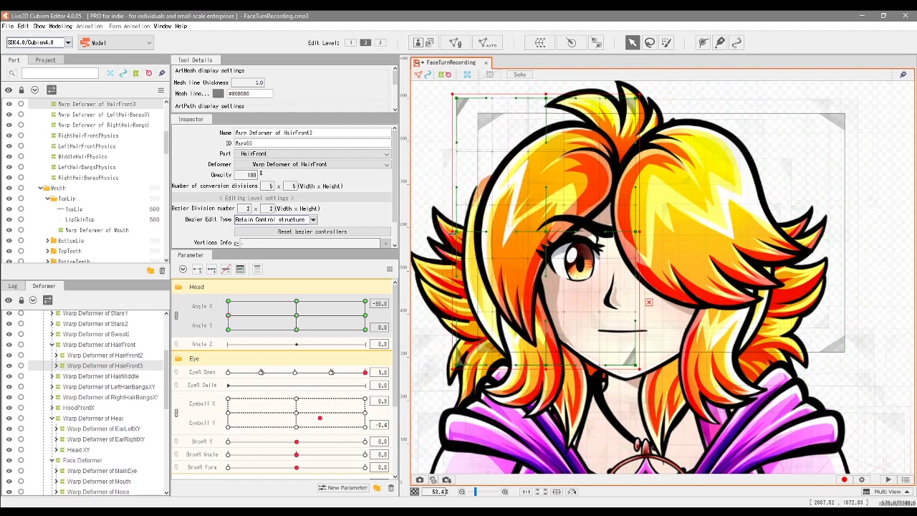
Pull the left edge of the Warp Deformer of LeftHairBangsXY slightly inward at Angle X -30.
left_click(131, 355)
left_click(134, 377)
left_click(140, 387)
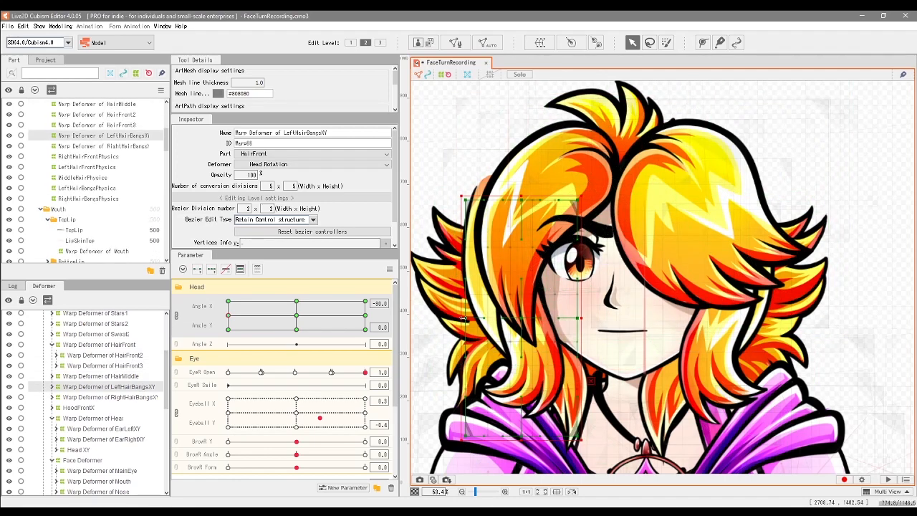
left_click_drag(465, 313, 472, 314)
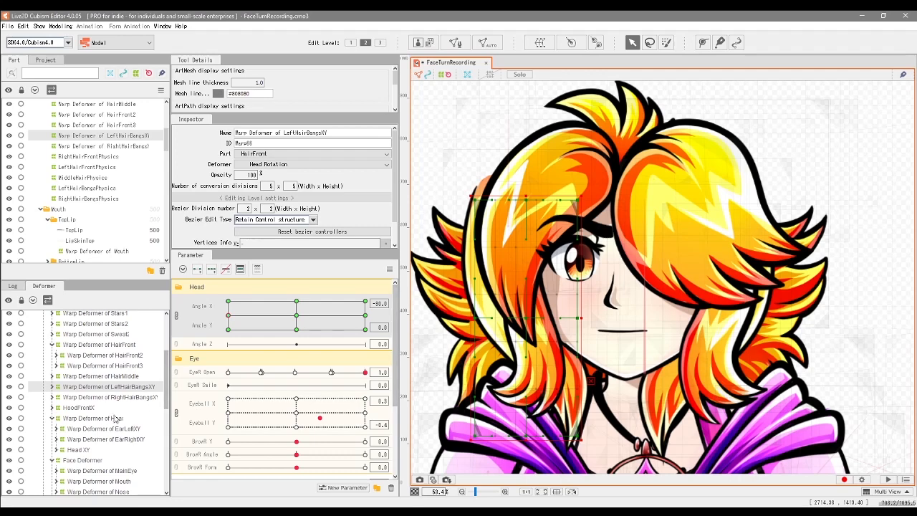
Pull the left edge of the Warp Deformer of HeadBack inward at Angle X -30 and preview the turn.
scroll(109, 438, "down", 2)
left_click(94, 466)
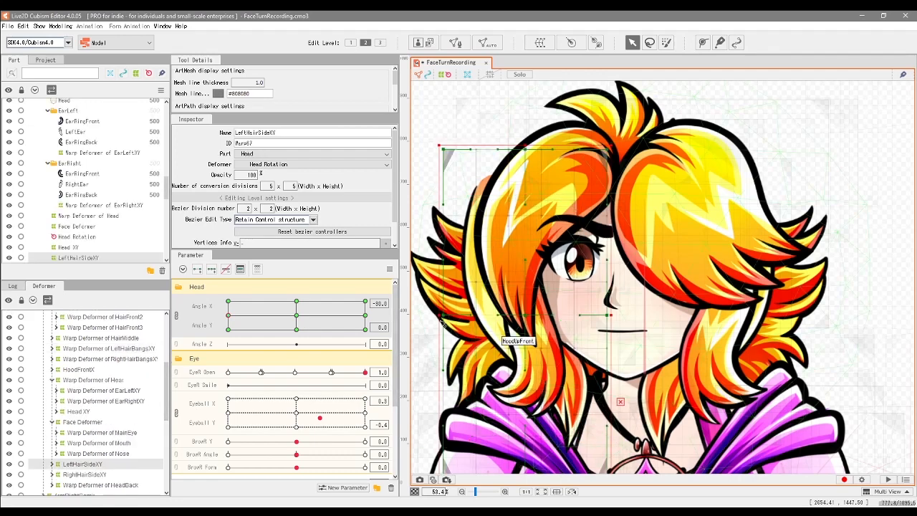
left_click(107, 485)
left_click_drag(548, 363, 594, 341)
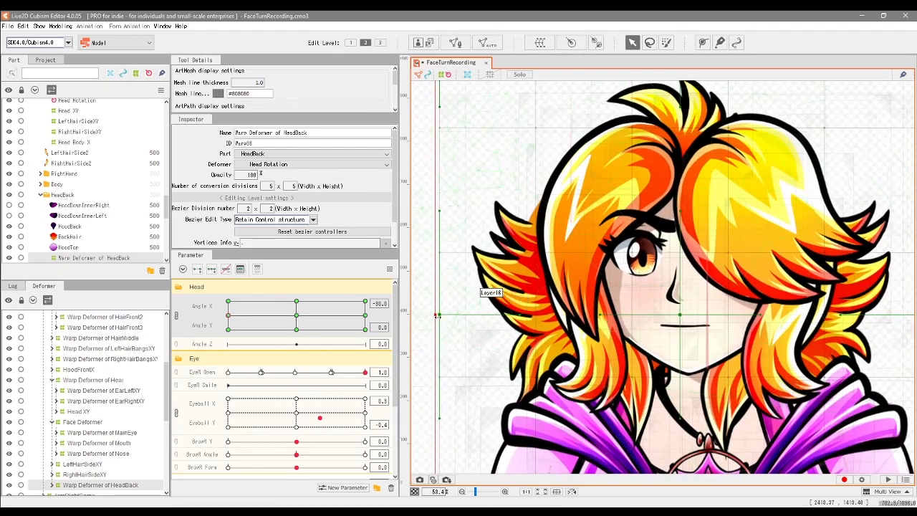
left_click_drag(436, 315, 470, 316)
mouse_move(230, 316)
left_mouse_down()
mouse_move(307, 315)
mouse_move(228, 323)
mouse_move(305, 316)
mouse_move(235, 314)
left_mouse_up()
left_click_drag(805, 290, 689, 290)
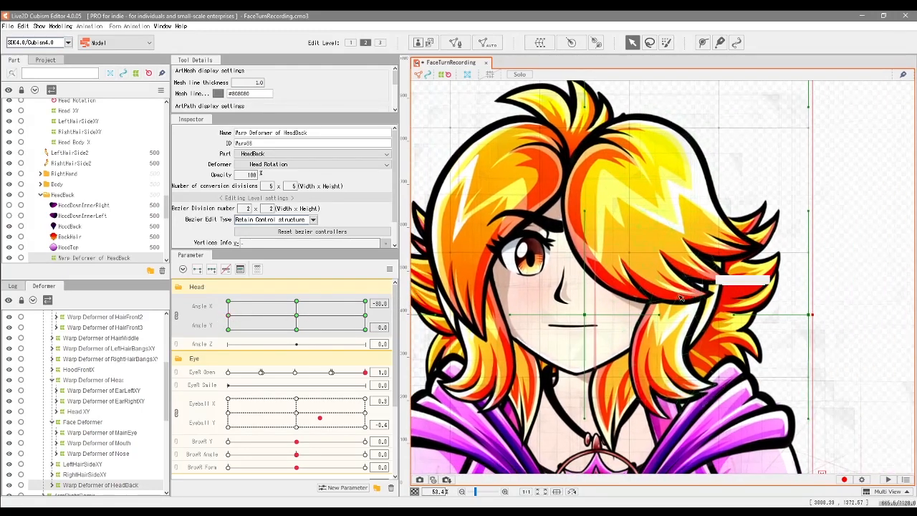
Widen the Warp Deformer of HairFront2 slightly outward on both sides at Angle X -30.
scroll(119, 420, "up", 3)
scroll(122, 422, "down", 4)
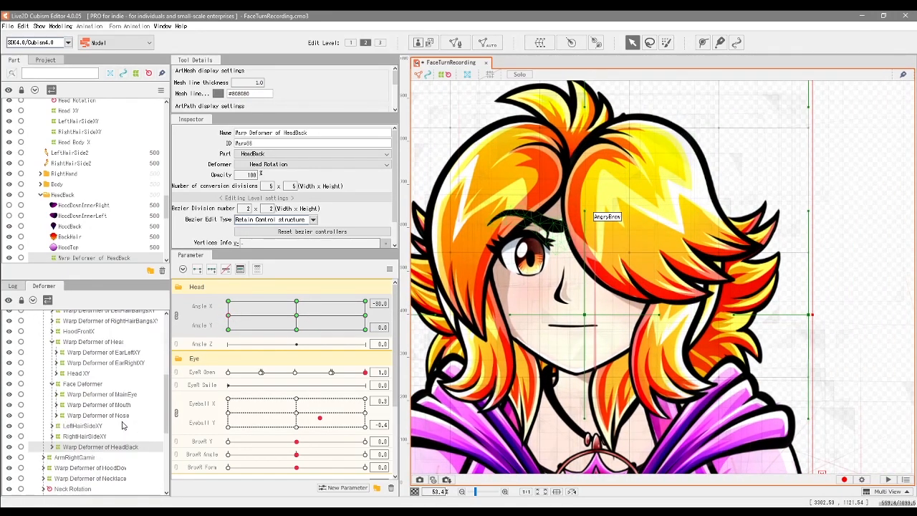
scroll(117, 362, "up", 2)
left_click(116, 362)
scroll(134, 347, "up", 1)
left_click(133, 356)
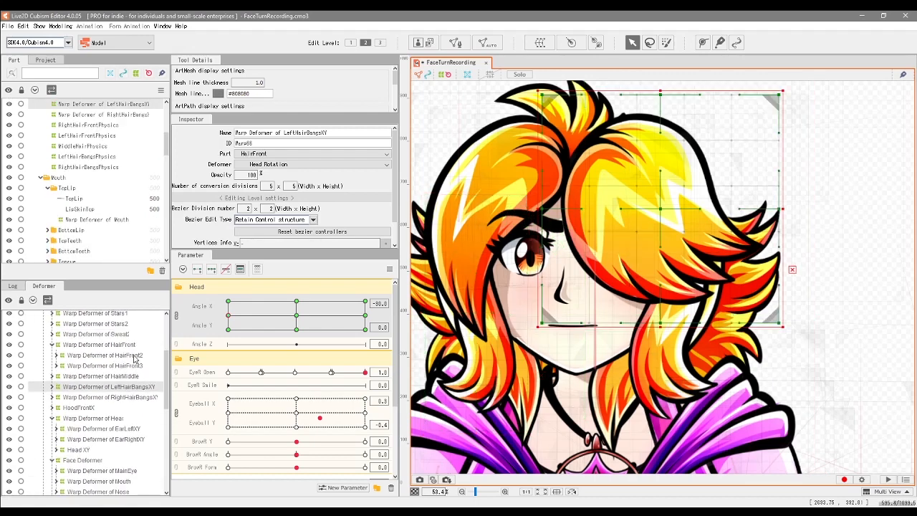
left_click_drag(533, 208, 527, 209)
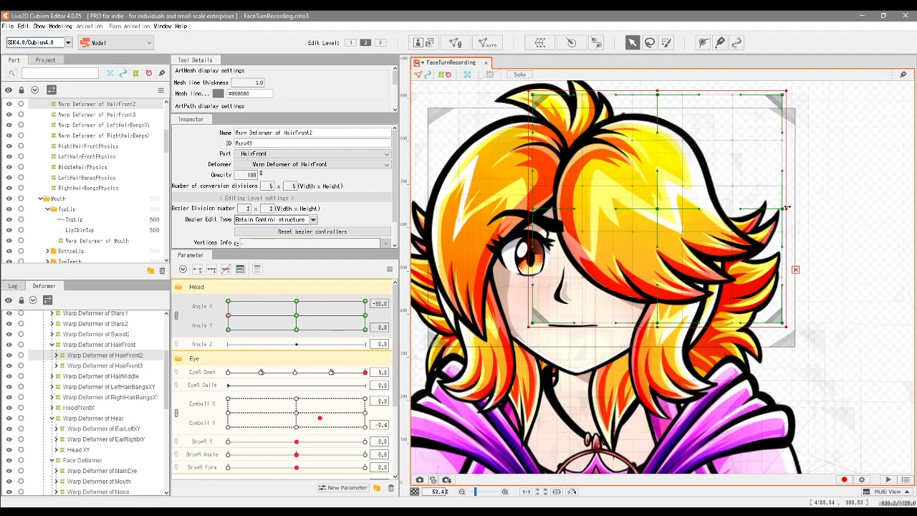
Preview the turn and bend the lower edge of the Warp Deformer of RightHairBangsXY to the right at Angle X -30.
mouse_move(227, 315)
left_mouse_down()
mouse_move(290, 315)
mouse_move(230, 320)
left_mouse_up()
left_click(681, 322)
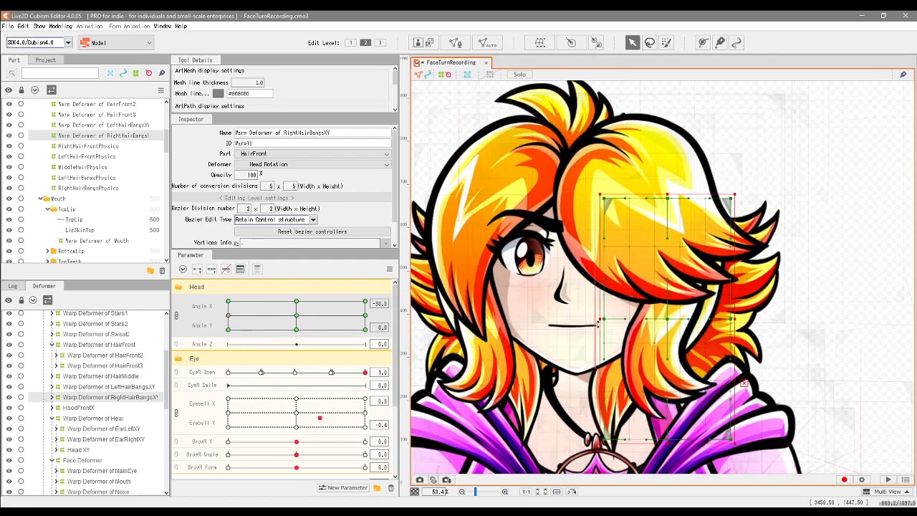
left_click_drag(693, 444, 715, 448)
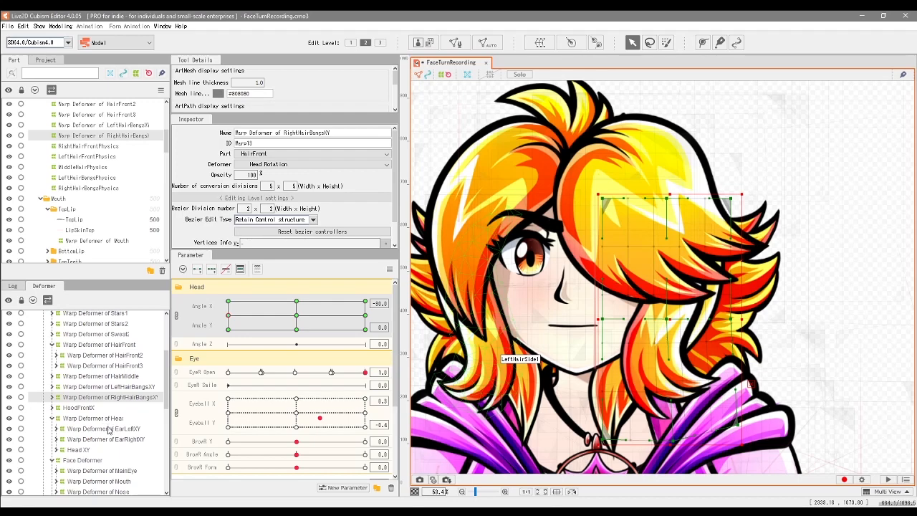
Widen RightHairSideXY on both sides at Angle X -30, shift its top and bottom middle points right, and preview the turn.
scroll(108, 427, "down", 1)
scroll(106, 443, "down", 1)
left_click(86, 436)
left_click_drag(788, 405, 810, 342)
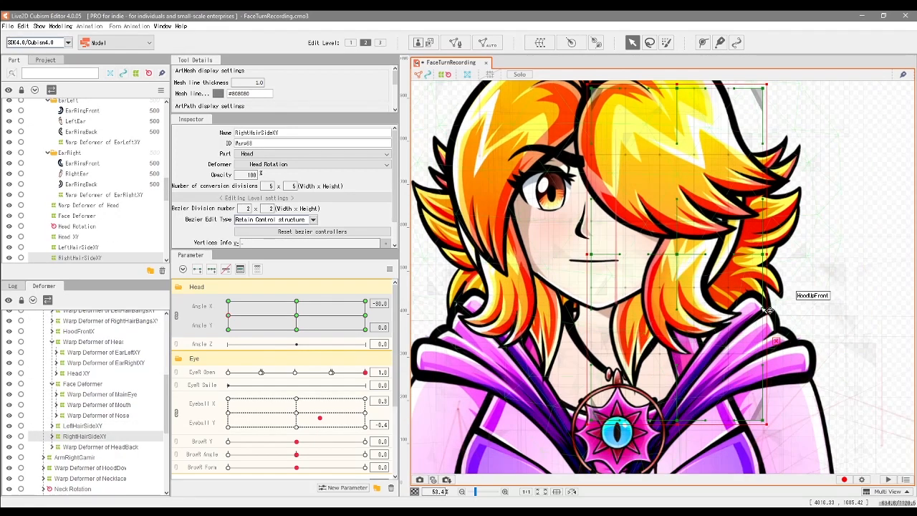
left_click_drag(589, 254, 579, 254)
left_click_drag(767, 255, 781, 254)
mouse_move(682, 88)
left_mouse_down()
mouse_move(672, 90)
mouse_move(695, 83)
left_mouse_up()
left_click_drag(684, 425, 704, 408)
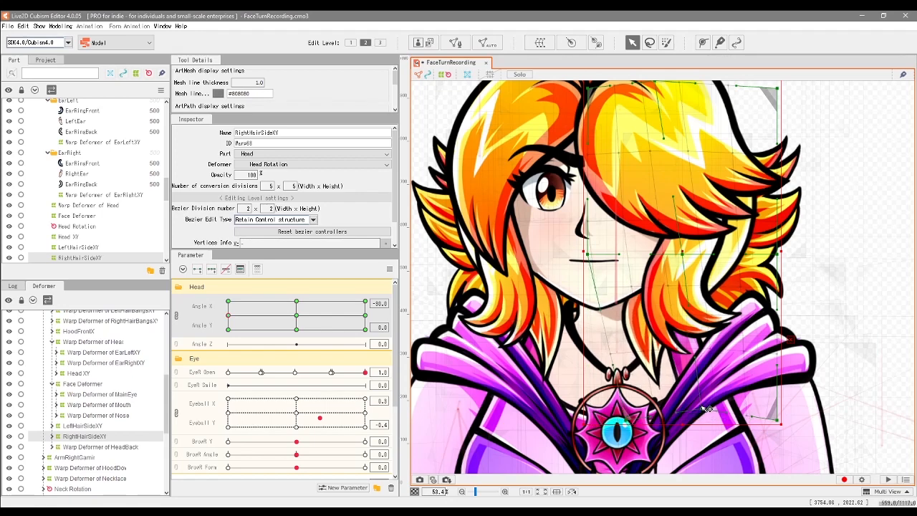
mouse_move(229, 315)
left_mouse_down()
mouse_move(303, 313)
mouse_move(229, 315)
left_mouse_up()
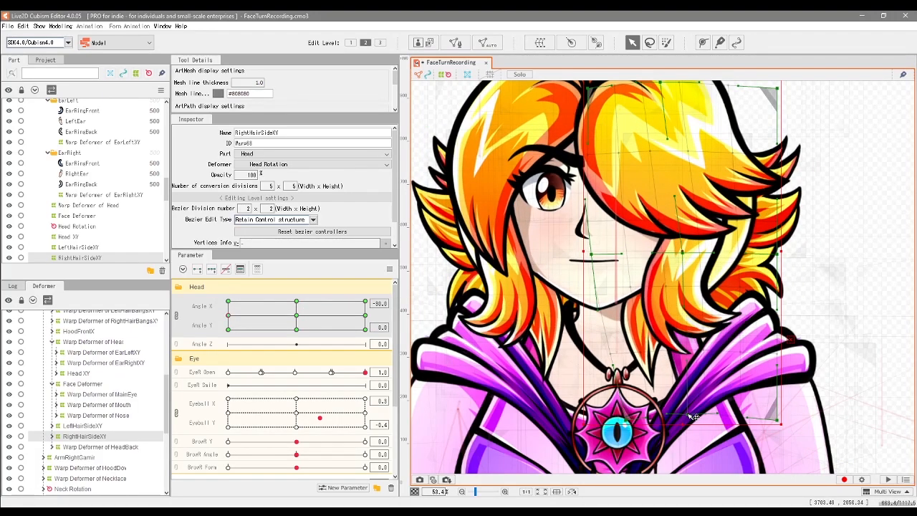
mouse_move(228, 315)
left_mouse_down()
mouse_move(294, 316)
mouse_move(245, 323)
mouse_move(228, 315)
left_mouse_up()
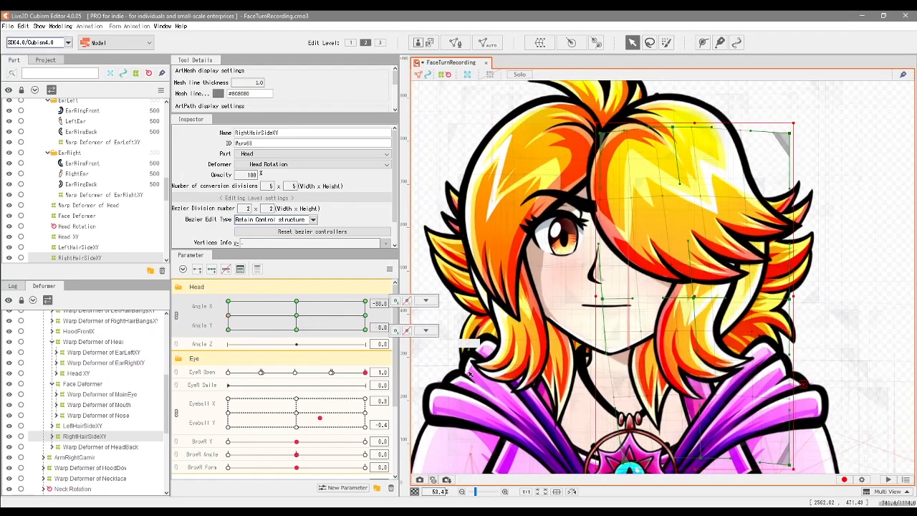
Reshape the upper right corner of the Warp Deformer of HeadBack at Angle X -30 and preview the turn.
left_click(100, 446)
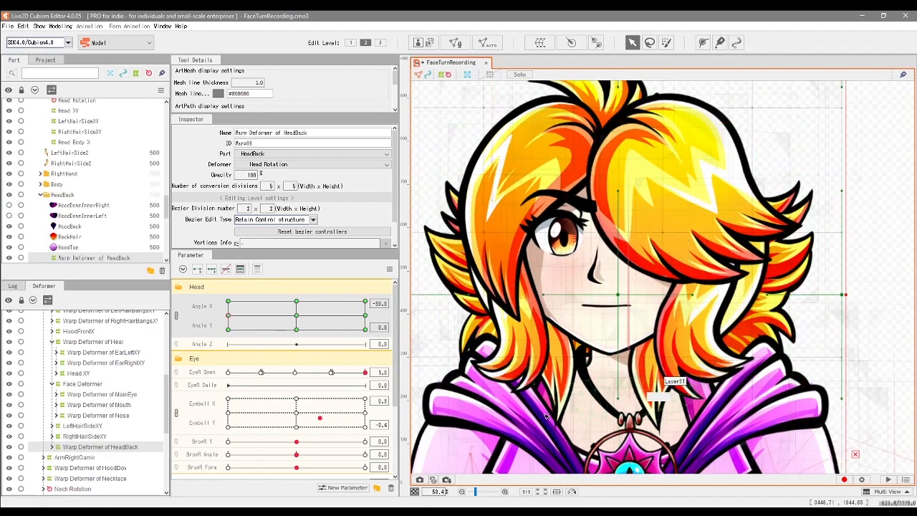
left_click_drag(864, 264, 851, 364)
left_click_drag(854, 211, 837, 190)
mouse_move(228, 323)
left_mouse_down()
mouse_move(249, 315)
mouse_move(207, 320)
mouse_move(277, 317)
mouse_move(244, 319)
left_mouse_up()
left_click_drag(493, 386, 539, 313)
mouse_move(244, 319)
left_mouse_down()
mouse_move(287, 318)
mouse_move(228, 315)
left_mouse_up()
scroll(101, 419, "up", 1)
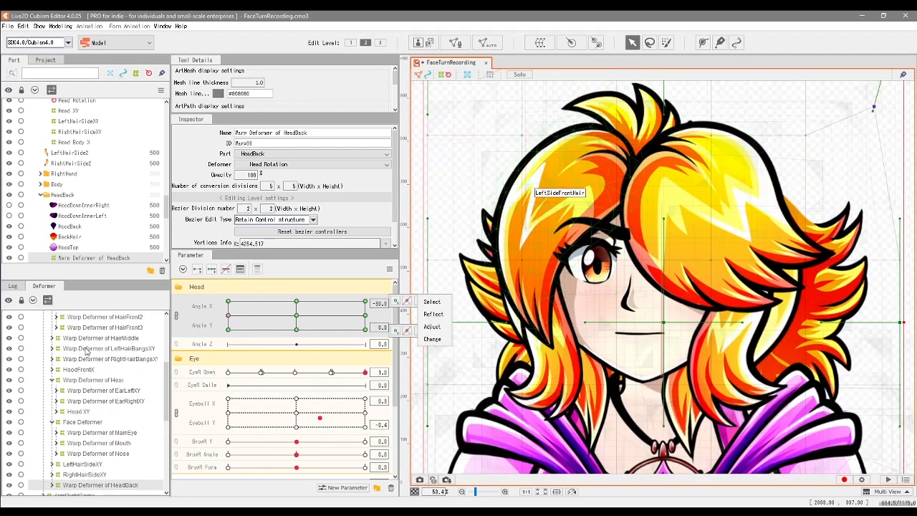
Adjust the left side of the Warp Deformer of HairMiddle at Angle X -30 and preview the head turn.
scroll(98, 365, "up", 1)
left_click(129, 380)
left_click_drag(652, 216, 647, 307)
left_click_drag(541, 162, 539, 164)
left_click_drag(542, 219, 547, 243)
mouse_move(227, 315)
left_mouse_down()
mouse_move(287, 318)
mouse_move(239, 324)
mouse_move(240, 317)
mouse_move(239, 326)
left_mouse_up()
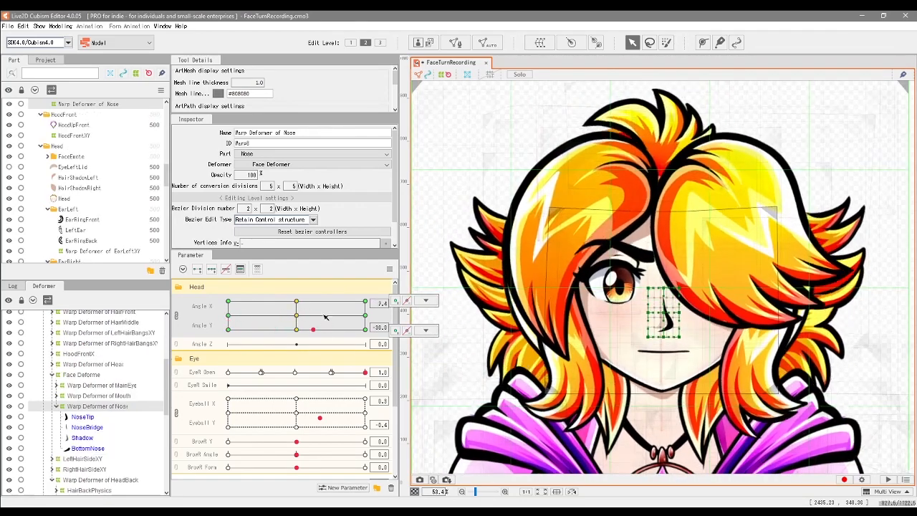
Return Angle X and Angle Y to 0 and select all objects linked to Angle X.
left_click_drag(283, 322, 300, 290)
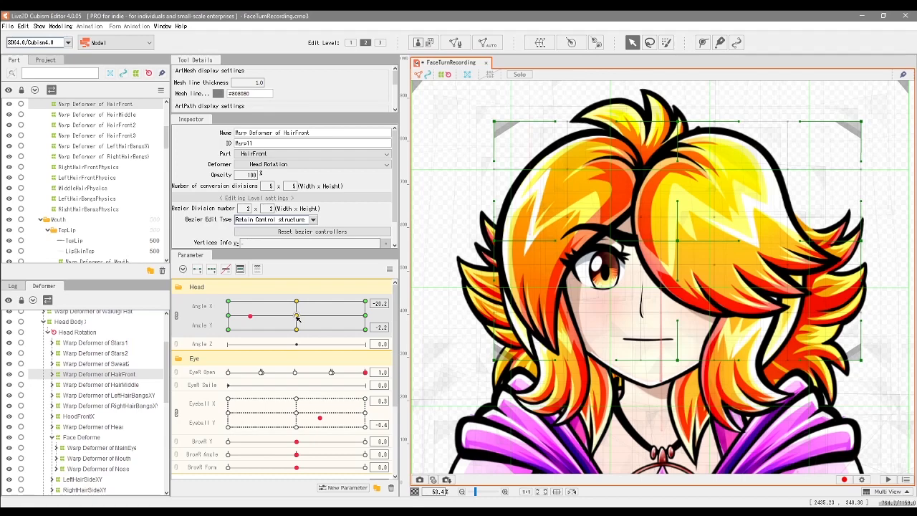
left_click(297, 321)
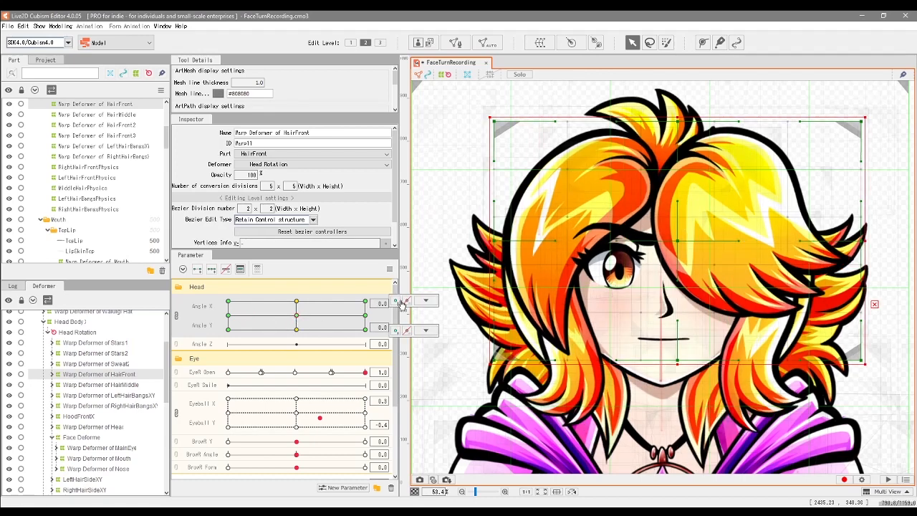
left_click(426, 301)
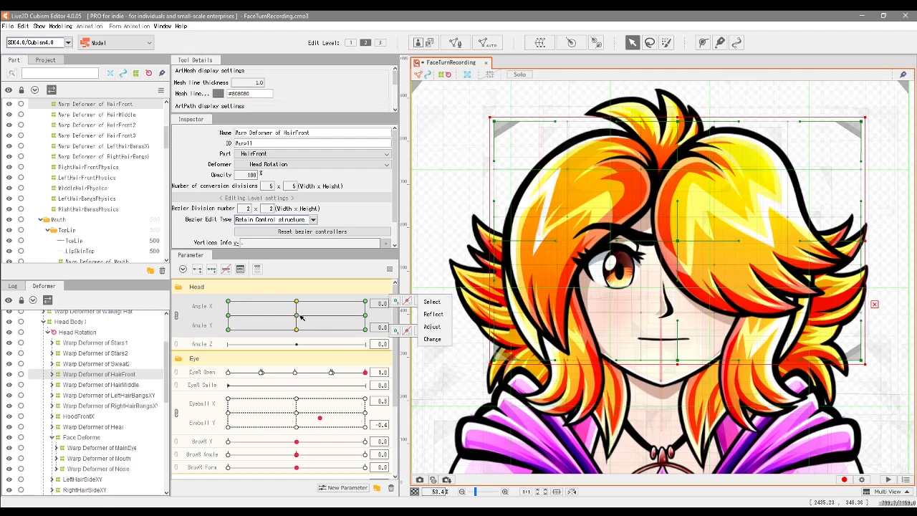
left_click(432, 302)
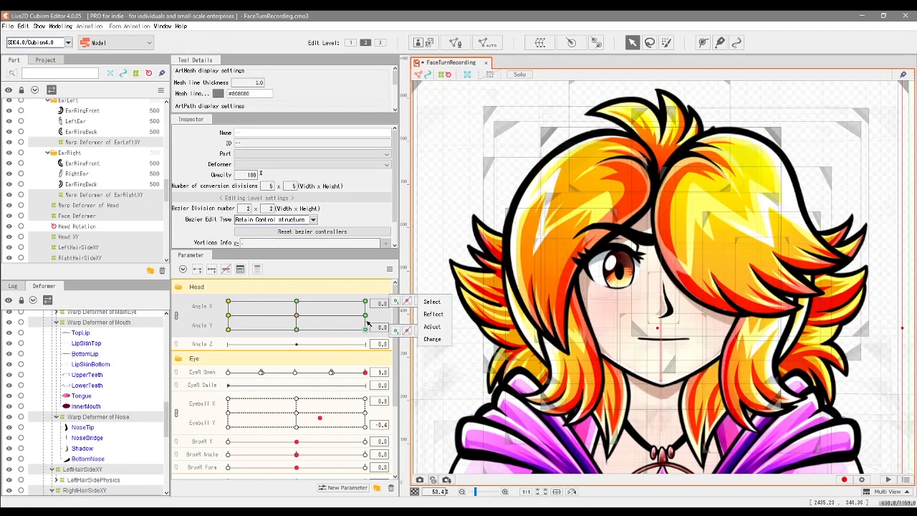
Synthesize the corner forms of the selected objects for Angle X and Angle Y, excluding locked and invisible objects.
left_click(390, 271)
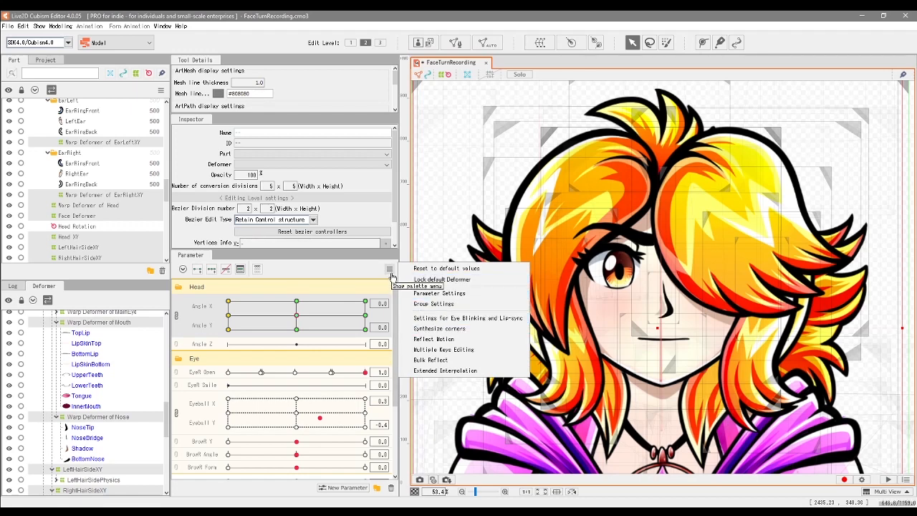
left_click(428, 328)
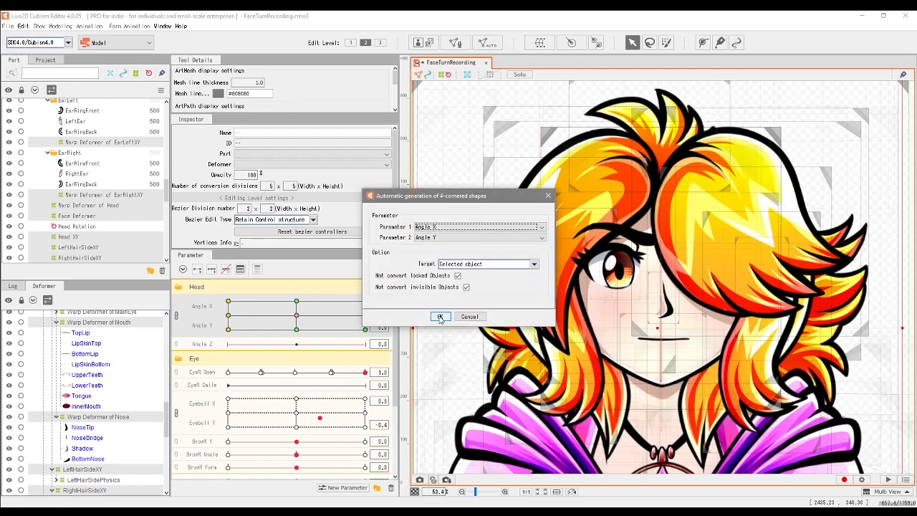
left_click(440, 317)
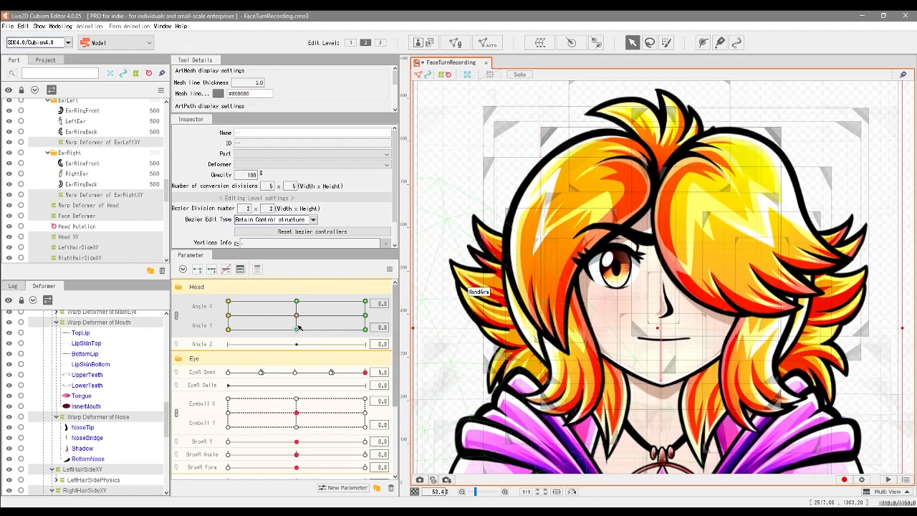
Preview the synthesized head forms at the diagonal extremes of Angle X and Angle Y, 30 and -30.
left_click_drag(299, 299, 197, 287)
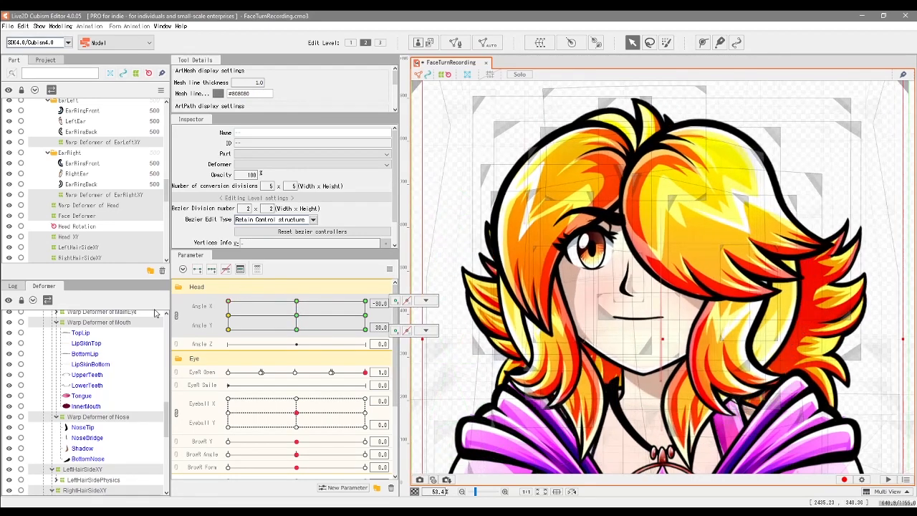
left_click_drag(155, 313, 141, 351)
left_click_drag(213, 393, 405, 405)
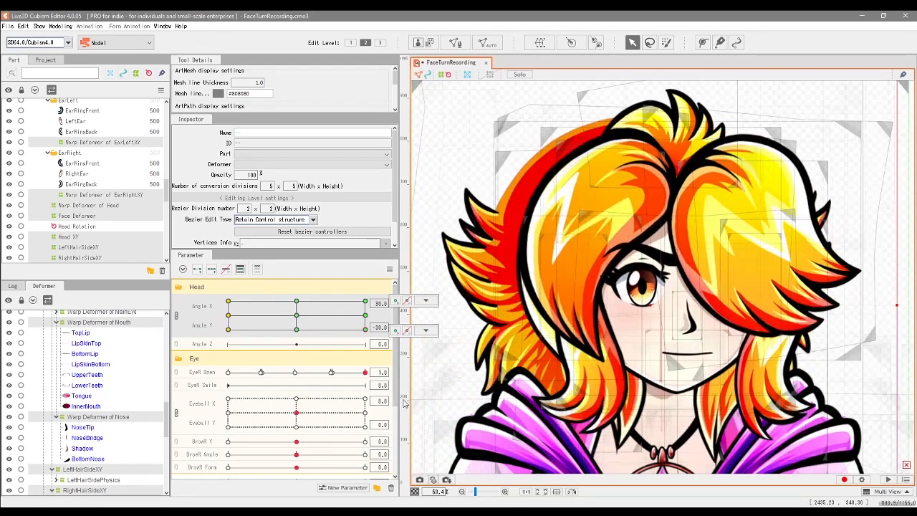
left_click_drag(414, 341, 361, 313)
left_click_drag(280, 296, 237, 323)
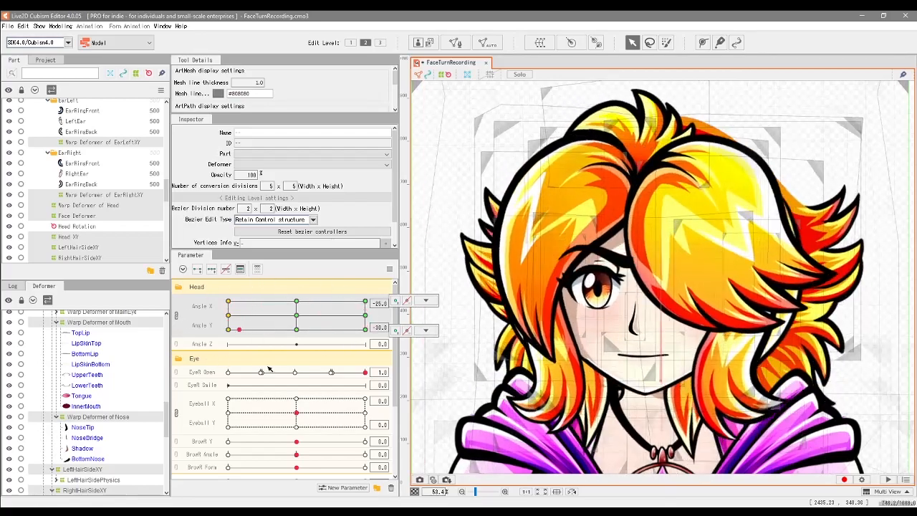
left_click_drag(283, 281, 246, 337)
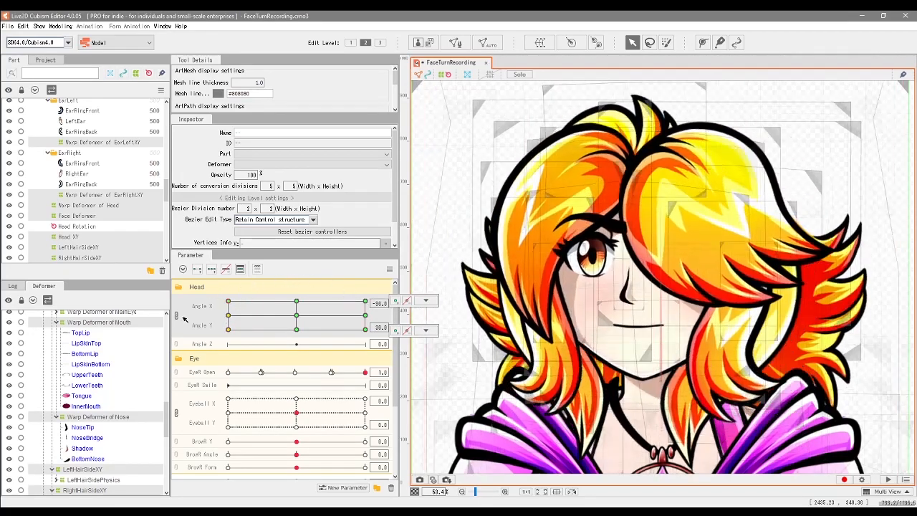
left_click(239, 301)
left_click(327, 329)
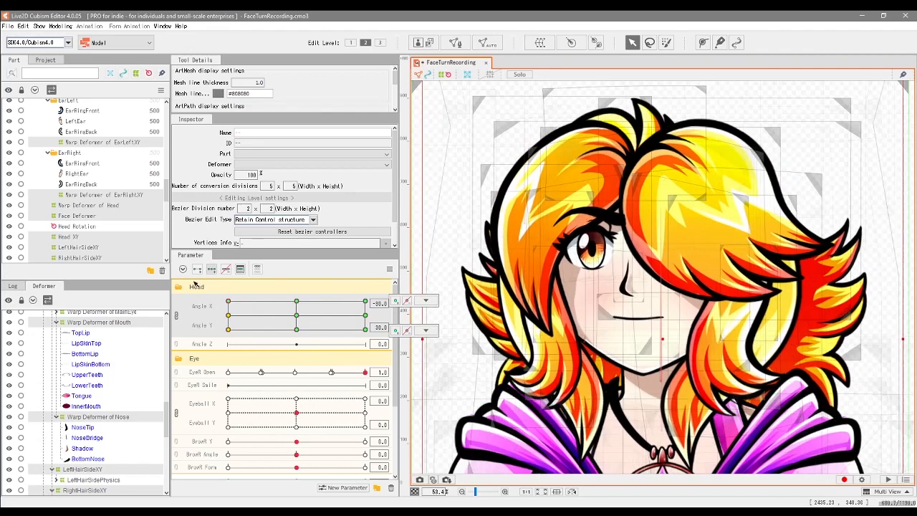
left_click_drag(377, 318, 204, 354)
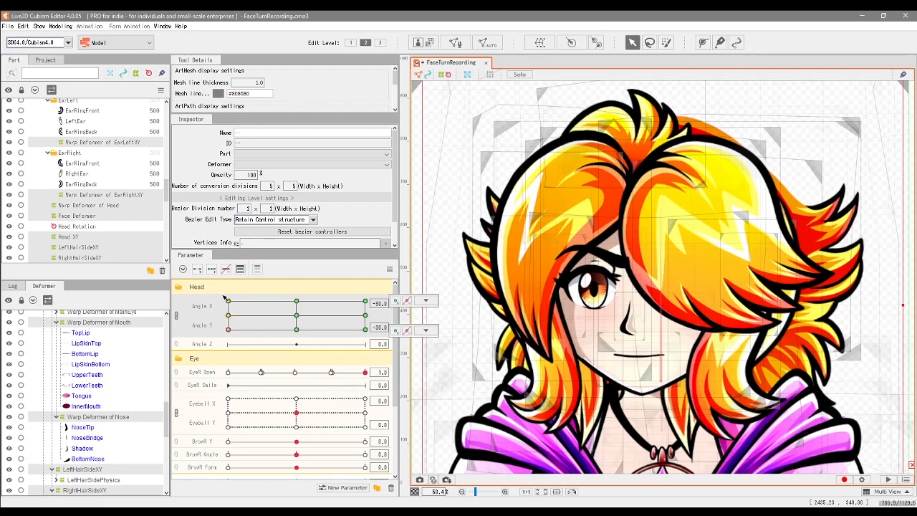
left_click(229, 315)
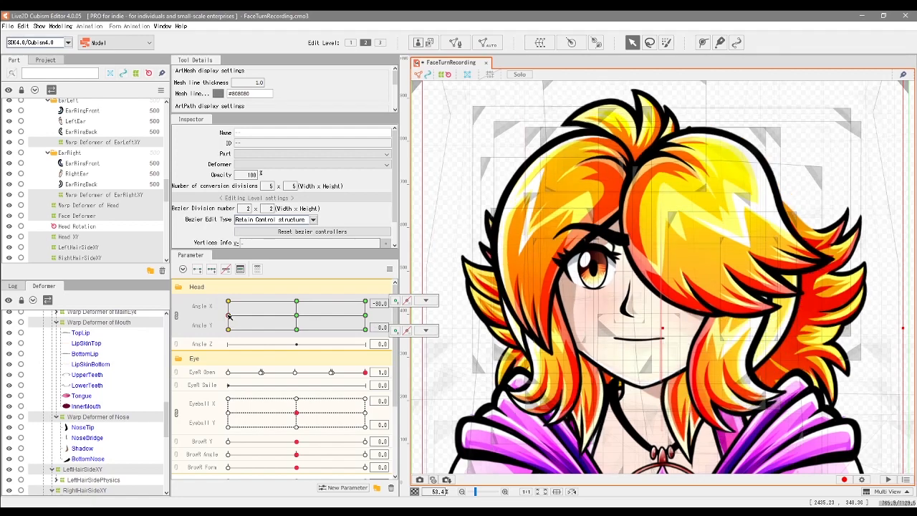
left_click_drag(229, 334, 406, 268)
Check the head turn at intermediate diagonal angles and return Angle X and Angle Y to 0.
left_click(425, 299)
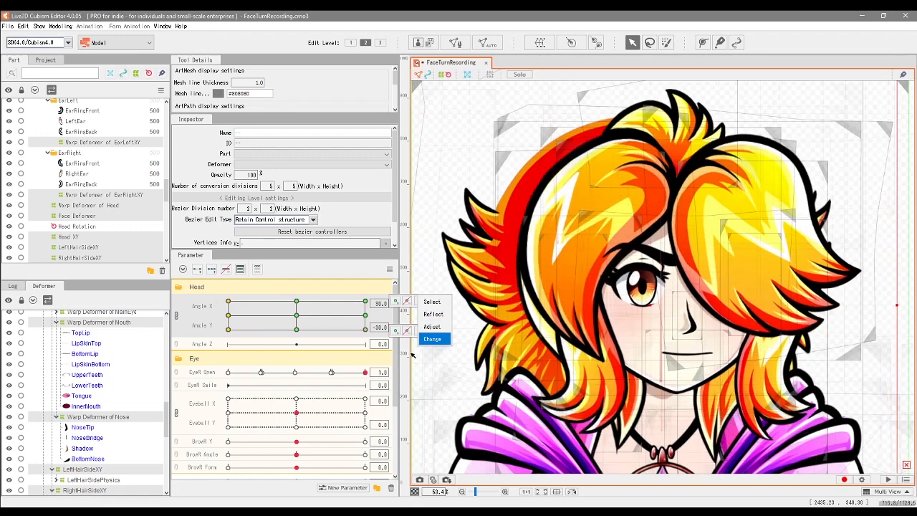
left_click_drag(213, 342, 295, 324)
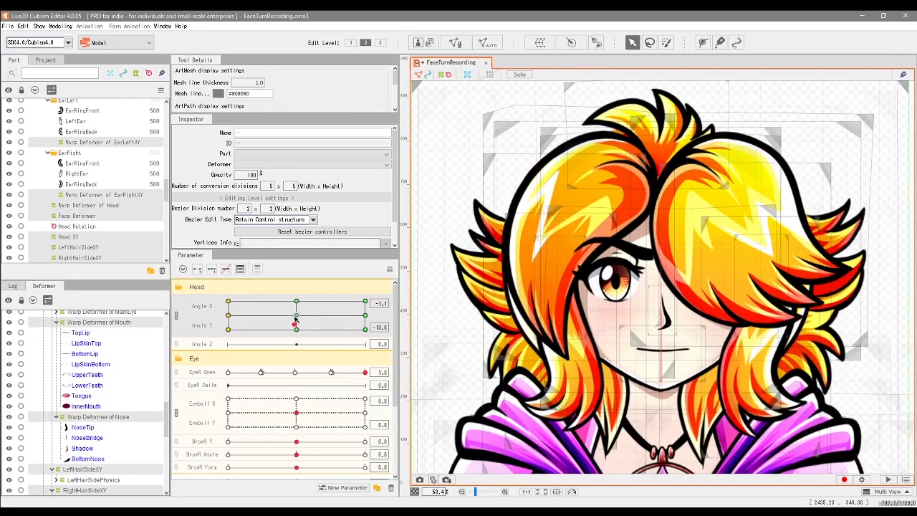
left_click_drag(295, 324, 296, 320)
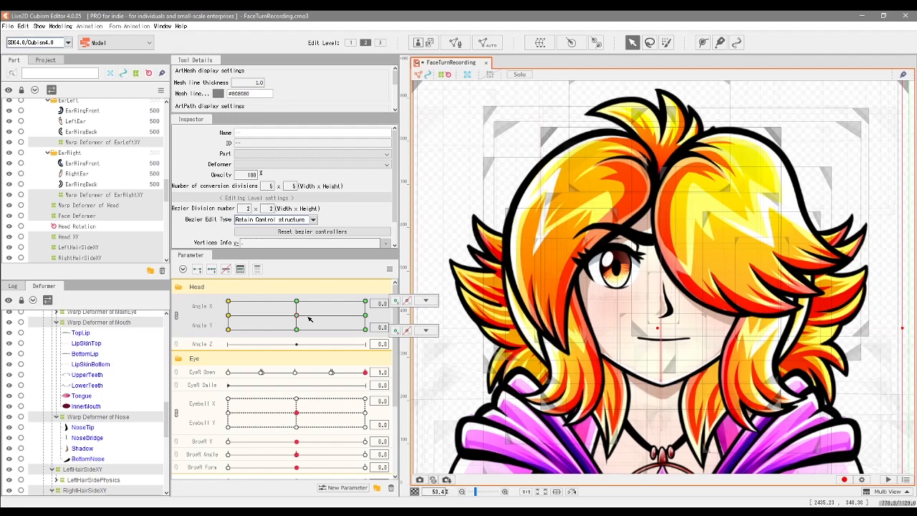
left_click_drag(297, 314, 265, 311)
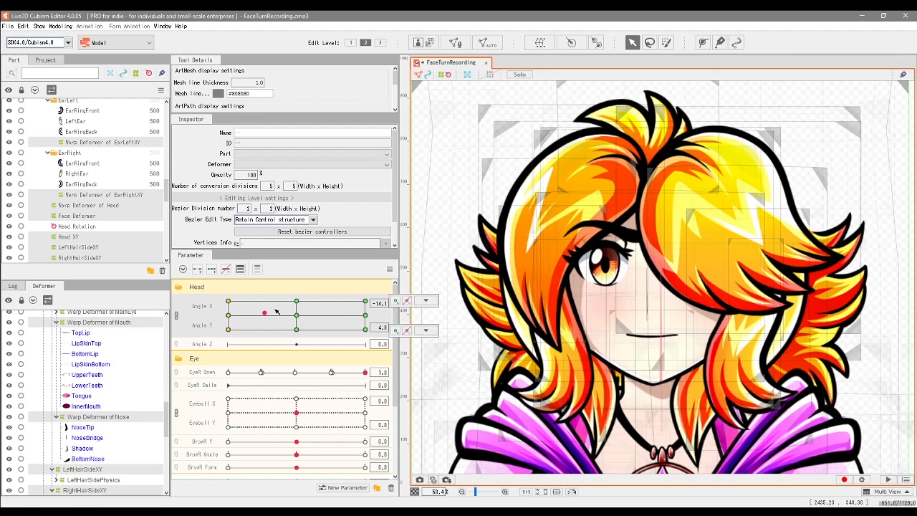
mouse_move(294, 315)
left_mouse_down()
mouse_move(231, 318)
mouse_move(343, 309)
mouse_move(258, 313)
mouse_move(302, 314)
left_mouse_up()
left_click_drag(304, 421, 260, 383)
left_click_drag(287, 326, 274, 323)
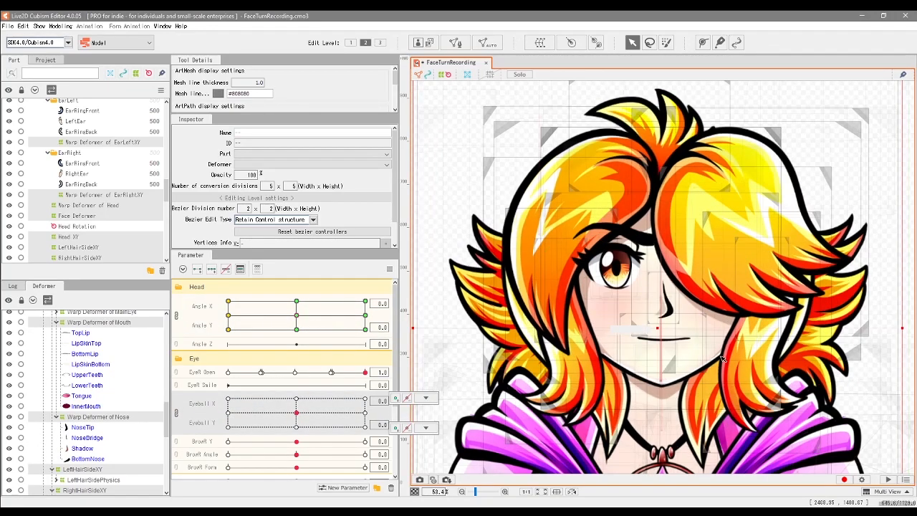
mouse_move(296, 319)
left_mouse_down()
mouse_move(223, 319)
mouse_move(296, 318)
left_mouse_up()
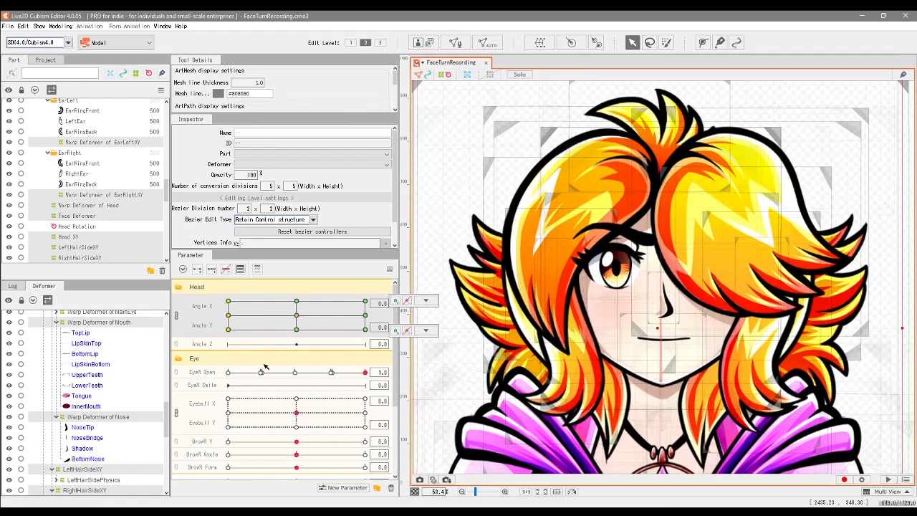
Add an unsnapped Angle X key at -1.0 to the Warp Deformer of Nose, unlinking Angle X and Y for the edit and relinking them.
left_click(122, 418)
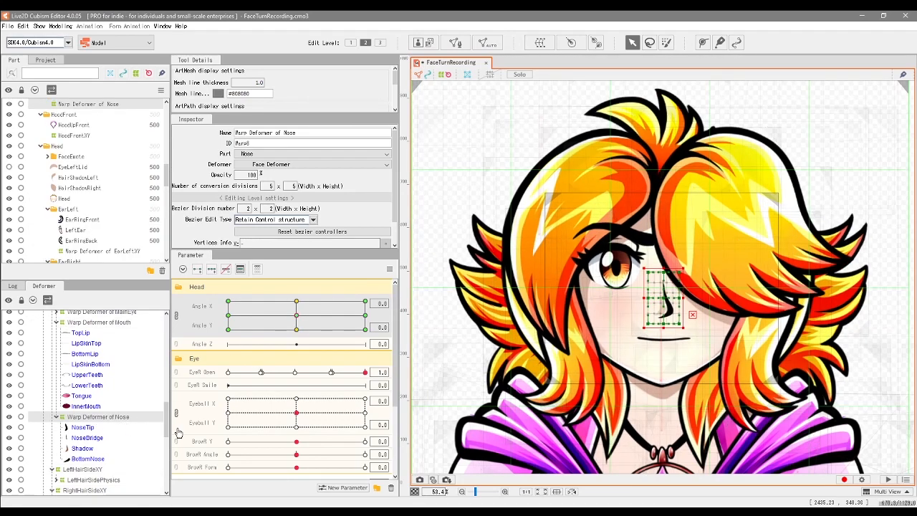
left_click(175, 321)
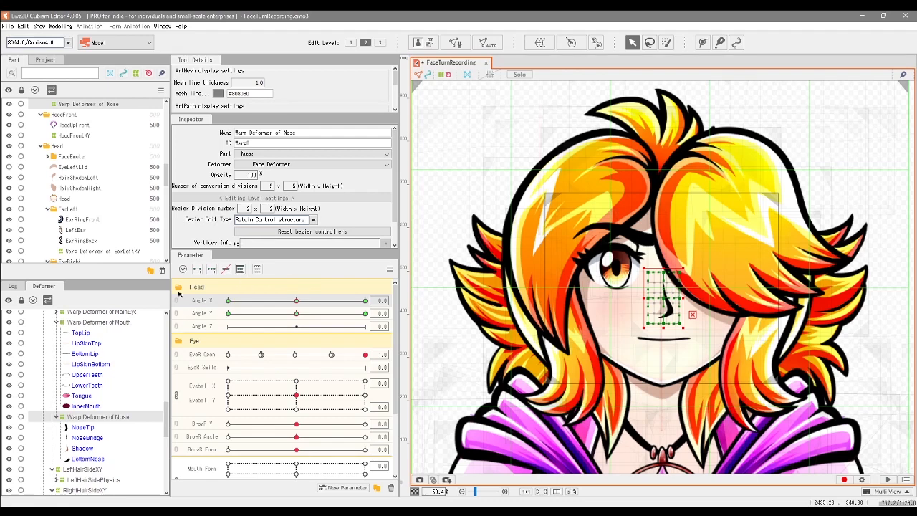
left_click(240, 270)
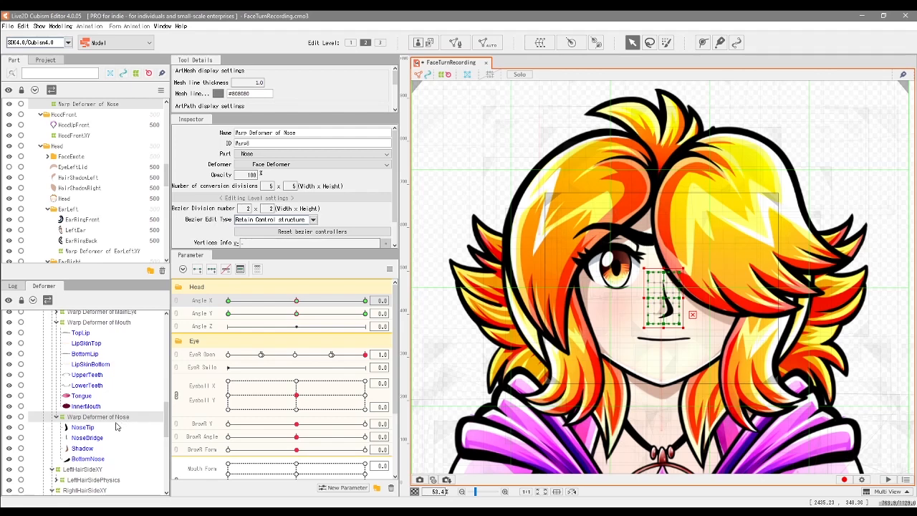
left_click(240, 269)
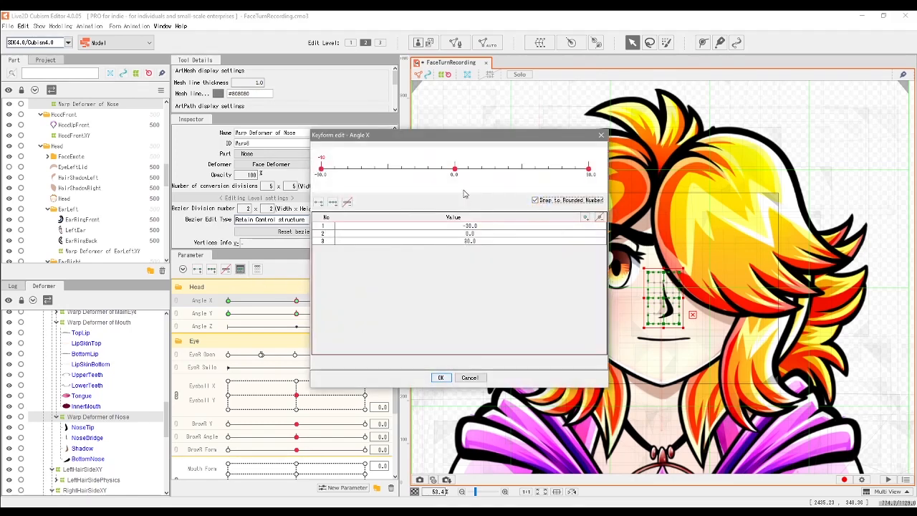
left_click(535, 201)
left_click(451, 169)
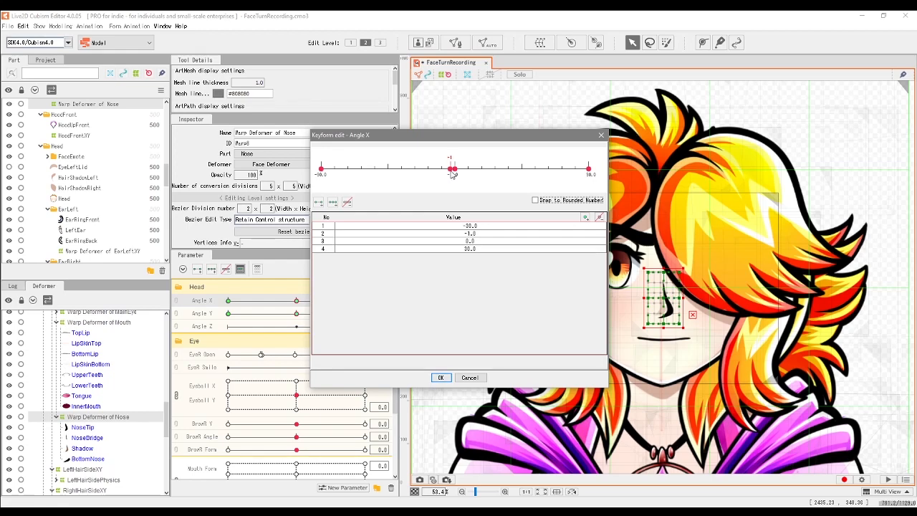
left_click(440, 378)
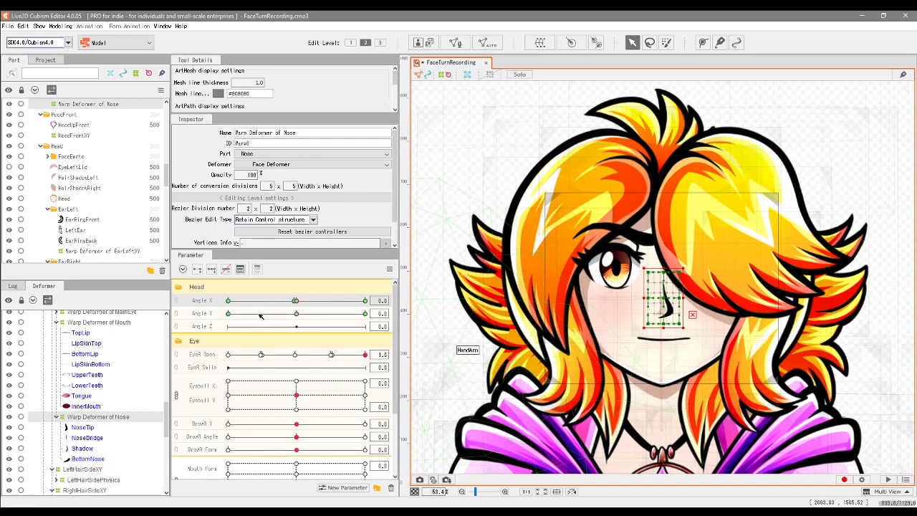
left_click(176, 303)
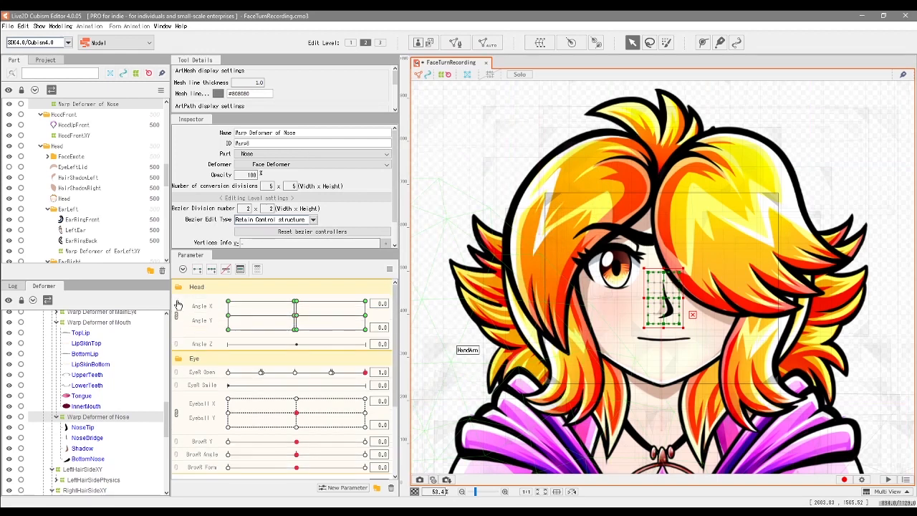
Shift the Warp Deformer of Nose left at Angle X -1.0 and Angle Y 0.
left_click(294, 315)
left_click(228, 315)
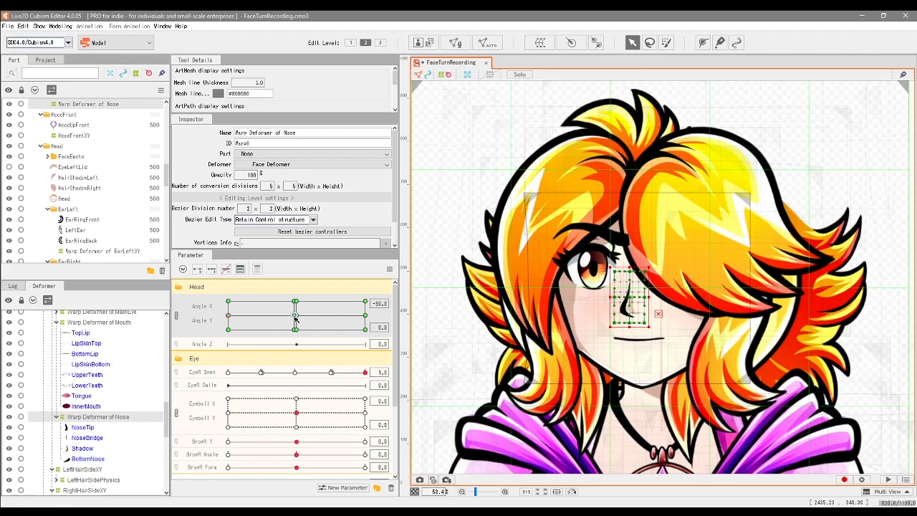
left_click(295, 320)
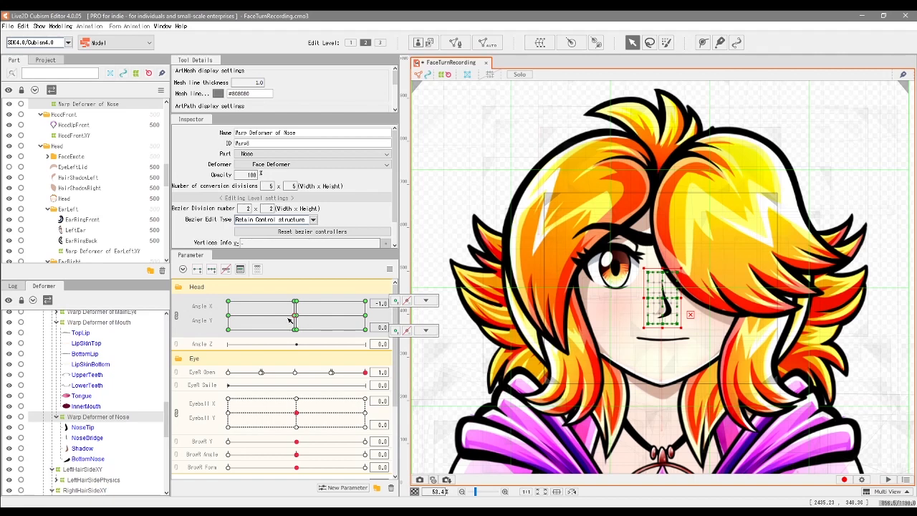
key("Left")
key("Left")
key("Left")
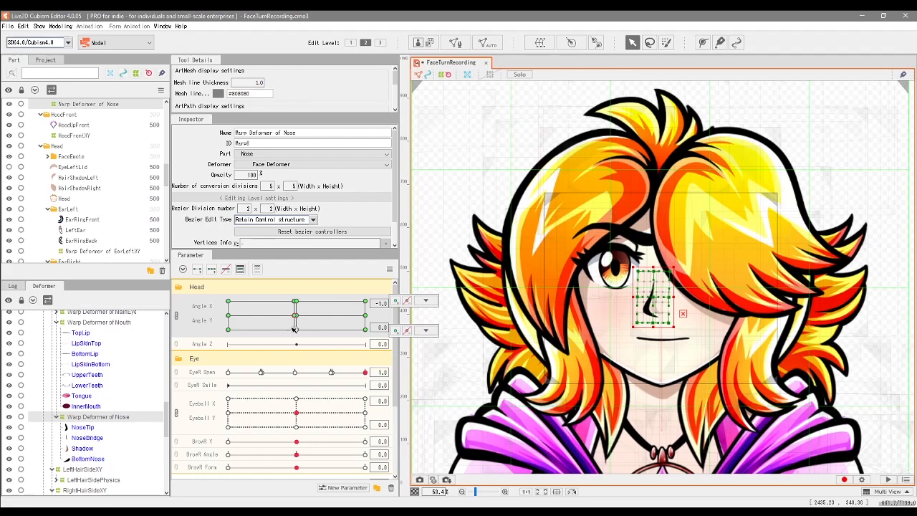
Shift the Warp Deformer of Nose left at Angle X -1.0 for Angle Y 30 and -30, and preview the turn.
left_click(295, 302)
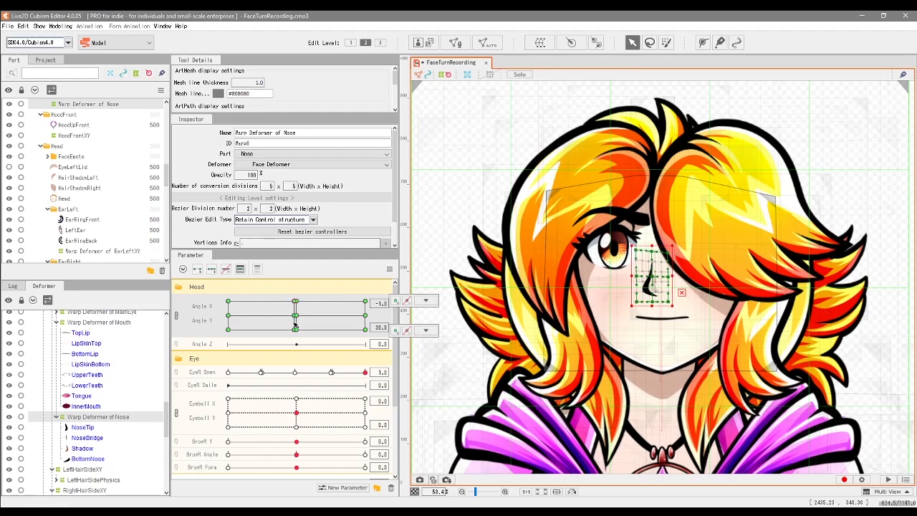
left_click(295, 329)
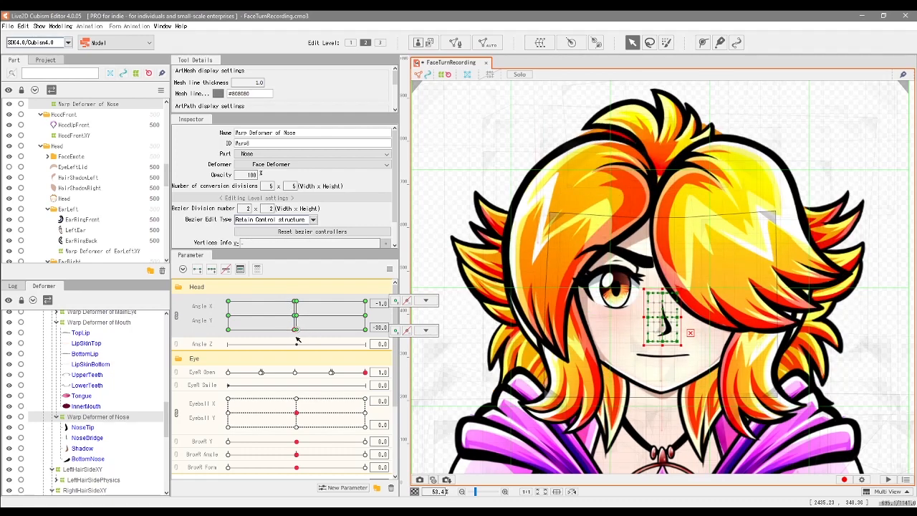
left_click_drag(295, 329, 294, 301)
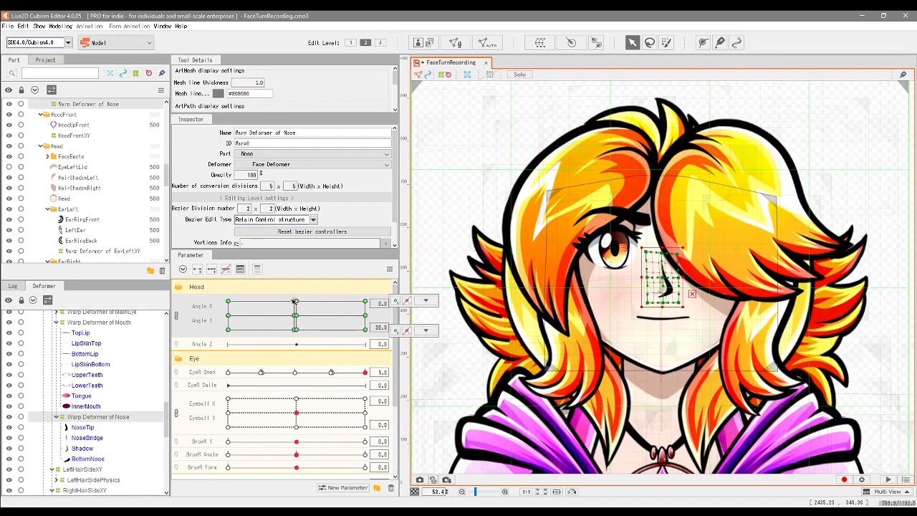
mouse_move(295, 301)
left_mouse_down()
mouse_move(263, 297)
mouse_move(323, 297)
mouse_move(241, 298)
mouse_move(202, 332)
mouse_move(278, 344)
mouse_move(299, 307)
mouse_move(248, 293)
mouse_move(322, 315)
mouse_move(301, 335)
mouse_move(283, 315)
mouse_move(228, 332)
mouse_move(240, 318)
mouse_move(330, 310)
mouse_move(286, 326)
mouse_move(312, 308)
mouse_move(287, 301)
mouse_move(301, 318)
mouse_move(289, 354)
mouse_move(306, 355)
mouse_move(294, 342)
mouse_move(297, 324)
mouse_move(213, 337)
mouse_move(284, 294)
mouse_move(254, 327)
mouse_move(311, 304)
mouse_move(275, 324)
mouse_move(297, 304)
left_mouse_up()
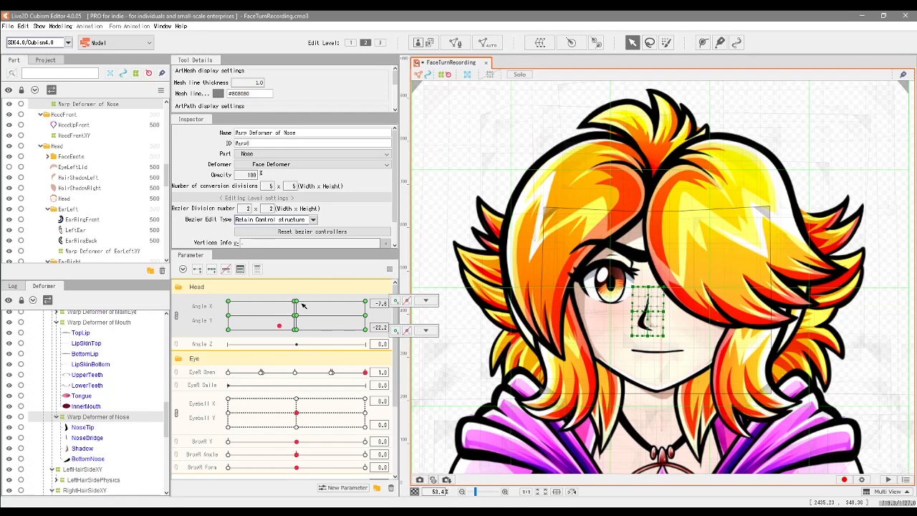
left_click_drag(279, 326, 253, 315)
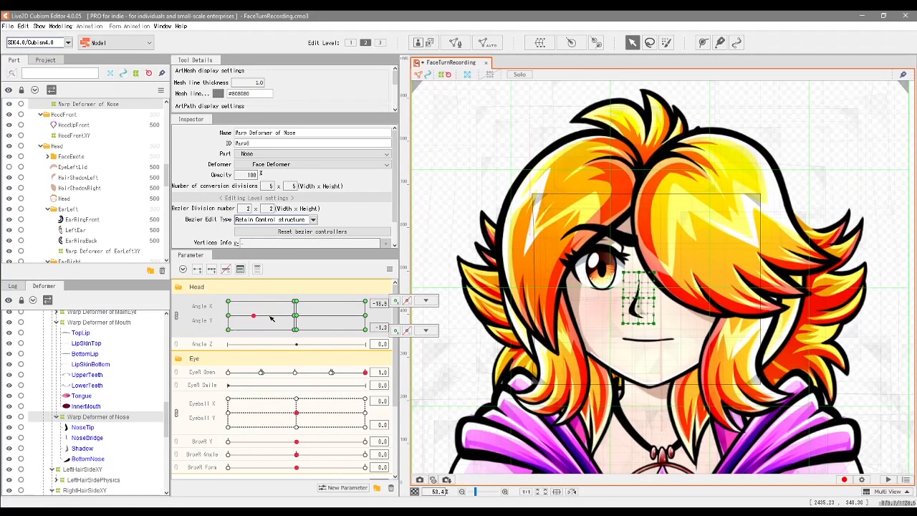
mouse_move(250, 319)
left_mouse_down()
mouse_move(246, 305)
mouse_move(260, 326)
left_mouse_up()
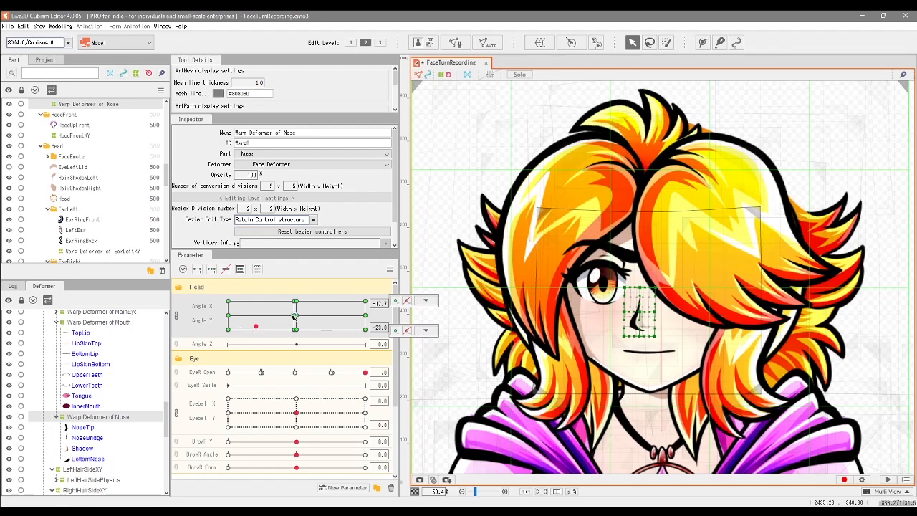
left_click_drag(275, 316, 295, 316)
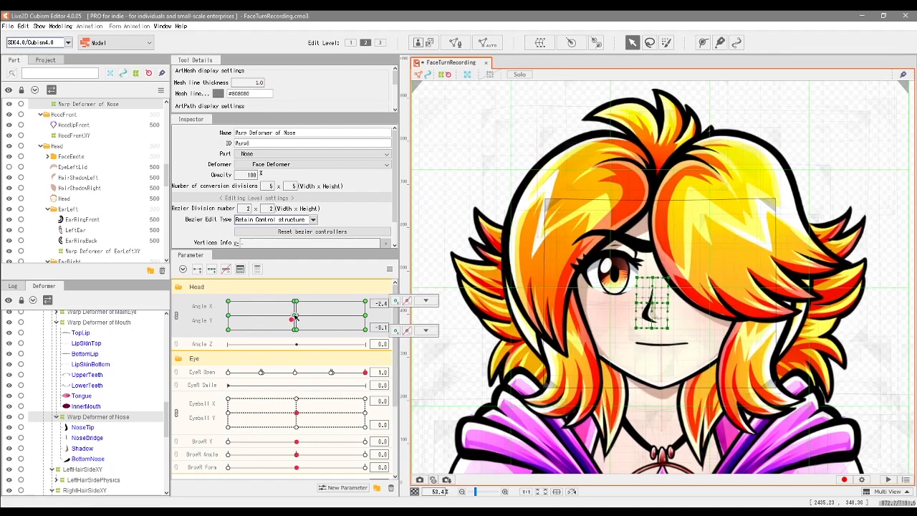
left_click_drag(294, 316, 318, 336)
Check the head turn around Angle X 0 and -1.0 with the Warp Deformer of Mouth selected.
left_click(56, 359)
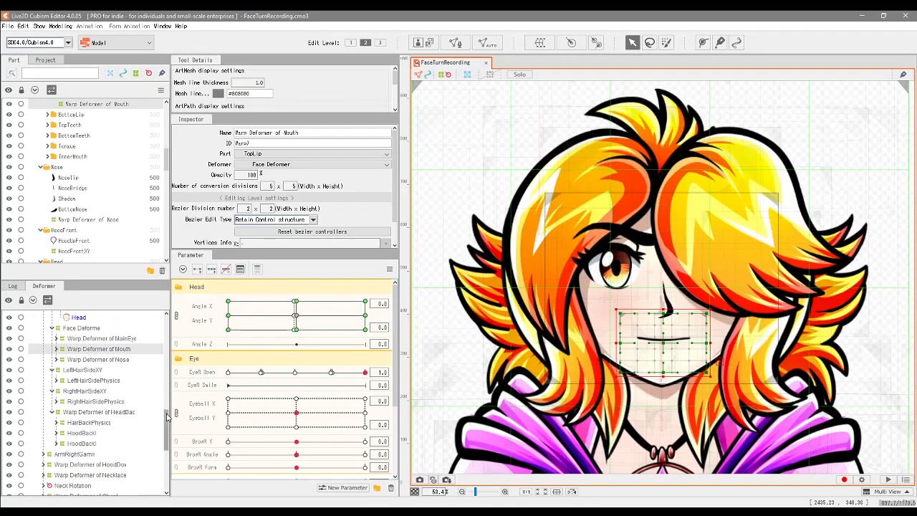
mouse_move(309, 313)
left_mouse_down()
mouse_move(285, 303)
mouse_move(276, 317)
mouse_move(315, 319)
mouse_move(293, 316)
left_mouse_up()
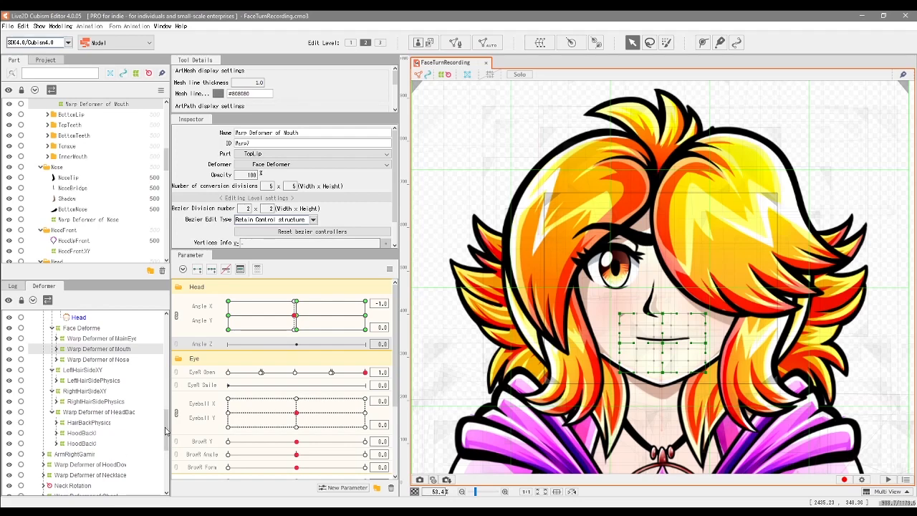
Add three Angle Z keys to the Head Rotation deformer and rotate it to about -10.1 degrees at Angle Z -30.
left_click_drag(166, 432, 166, 337)
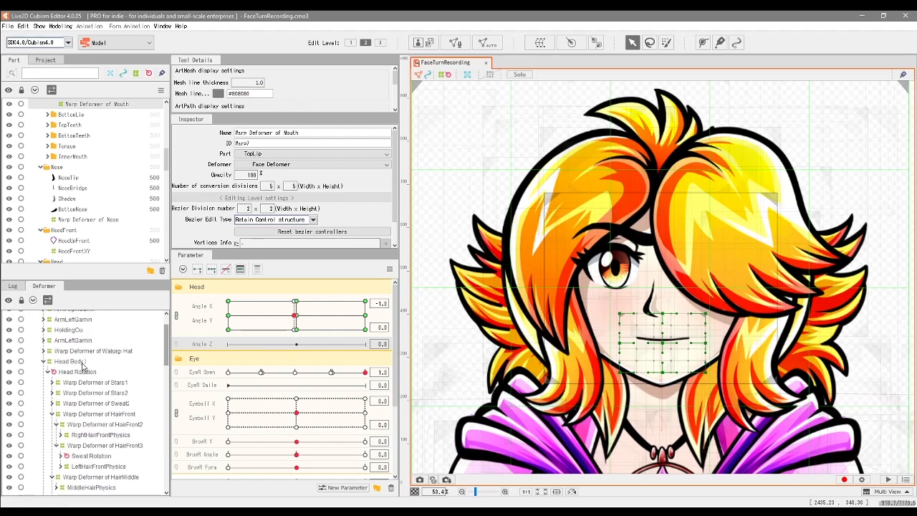
left_click(48, 372)
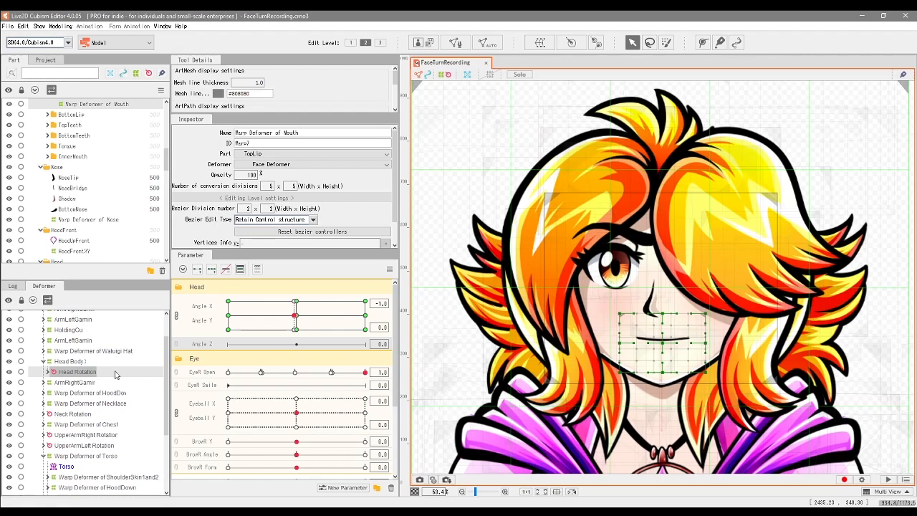
left_click(77, 372)
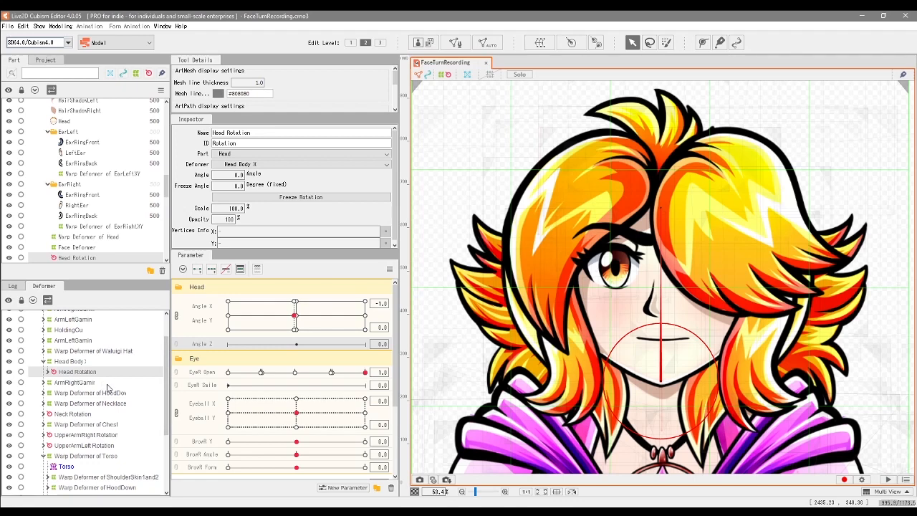
left_click(212, 270)
left_click(233, 345)
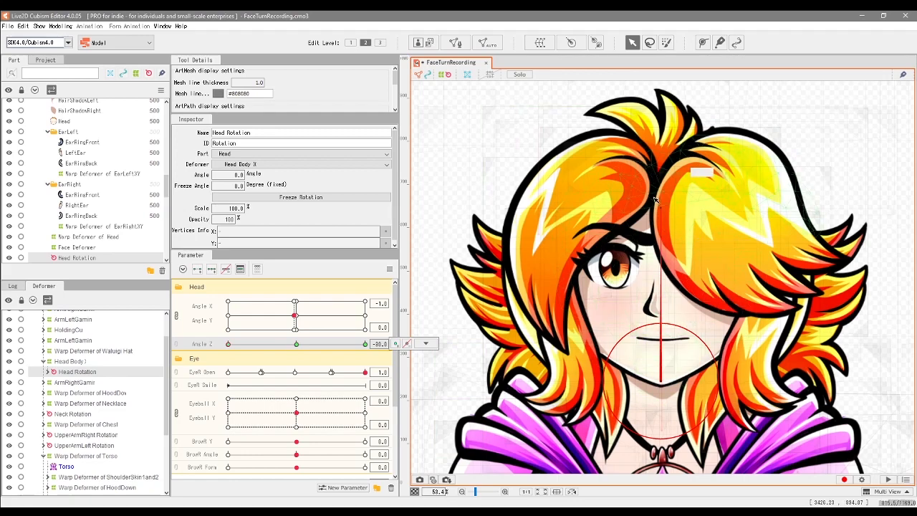
left_click_drag(659, 207, 630, 208)
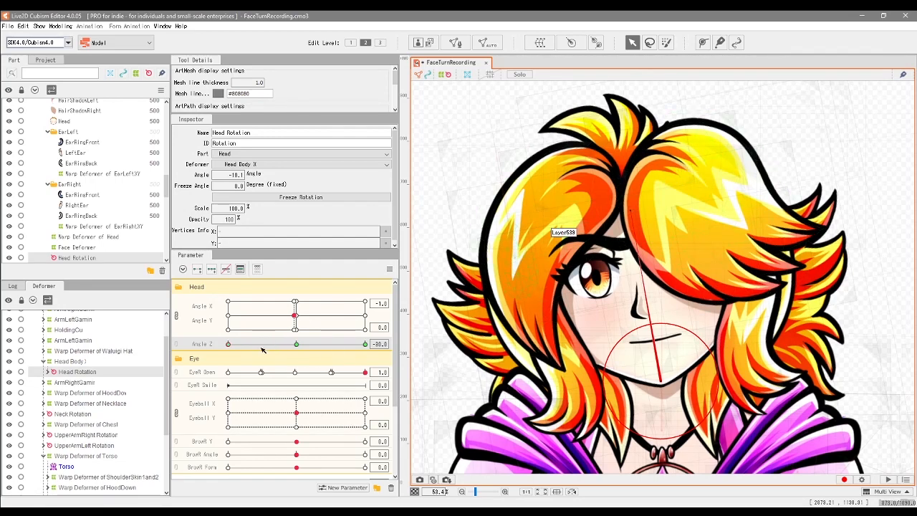
Rotate the Head Rotation deformer to about 11 degrees at Angle Z 30, then preview the tilt and return Angle Z to 0.
left_click_drag(229, 346, 373, 353)
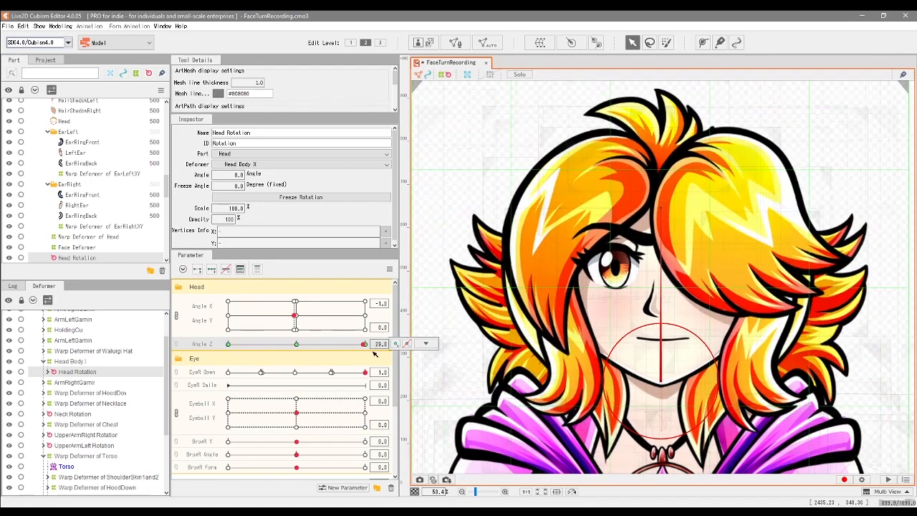
left_click_drag(663, 208, 693, 222)
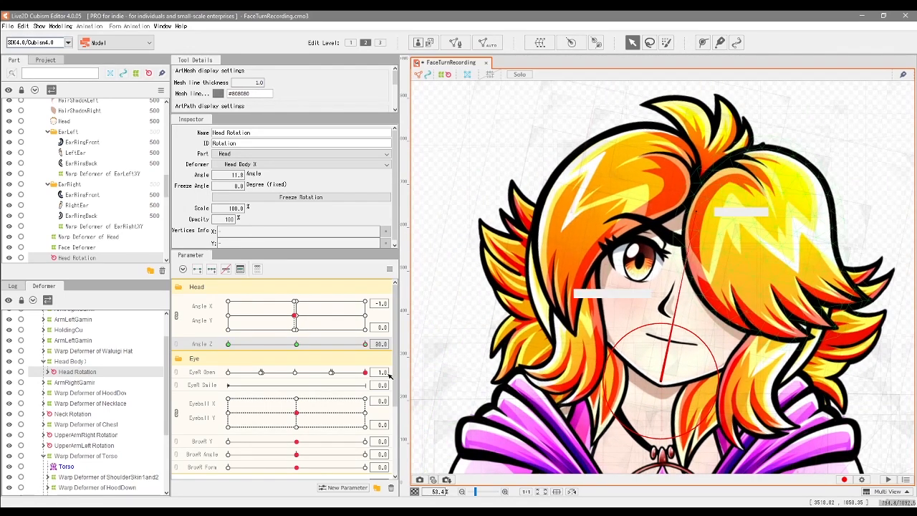
left_click_drag(343, 345, 316, 346)
left_click(296, 345)
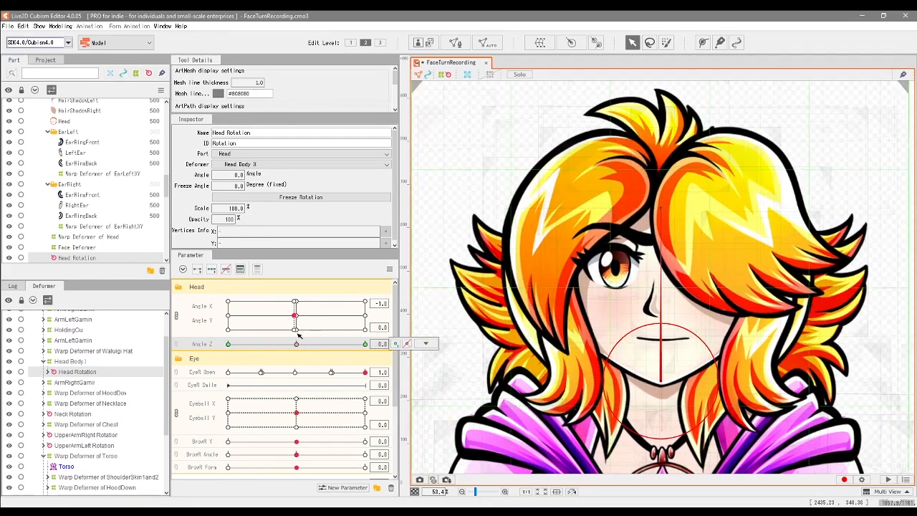
Return Angle X to 0 and play the random-motion preview, framing the character's head and upper body.
left_click(296, 316)
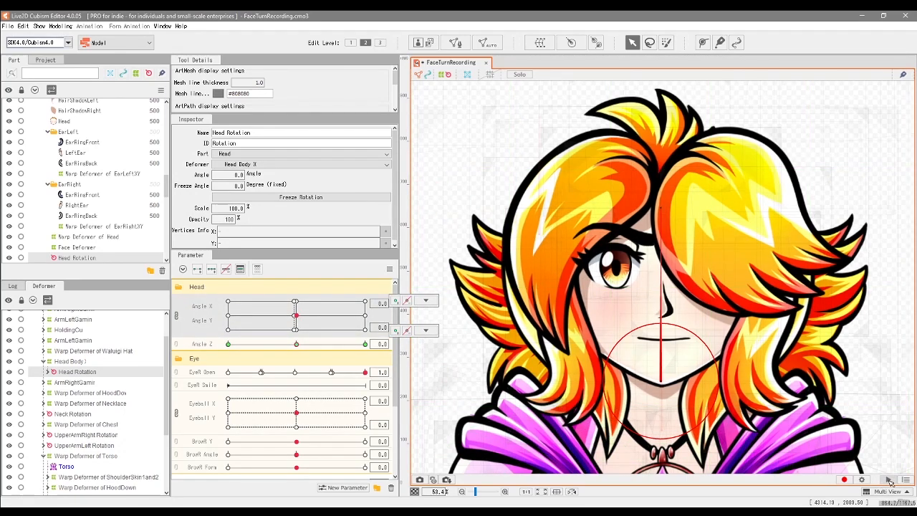
left_click(888, 479)
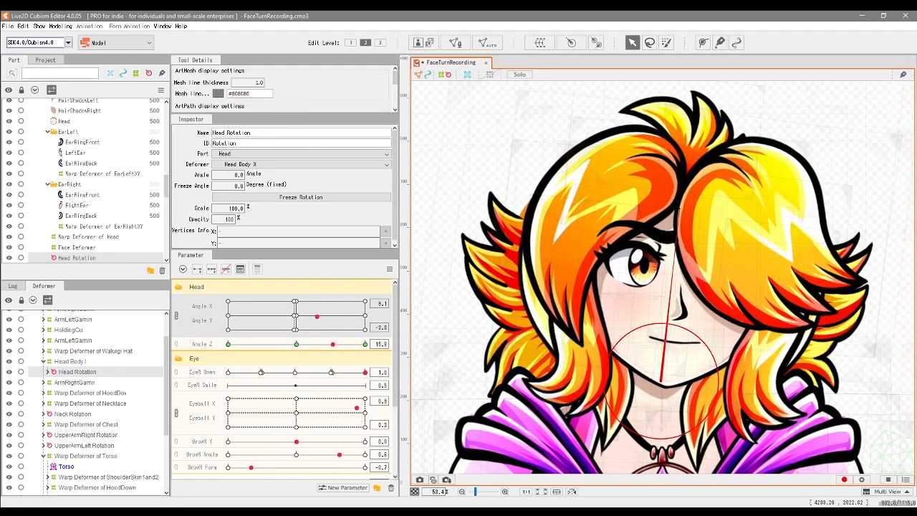
scroll(779, 389, "down", 5)
scroll(781, 387, "up", 2)
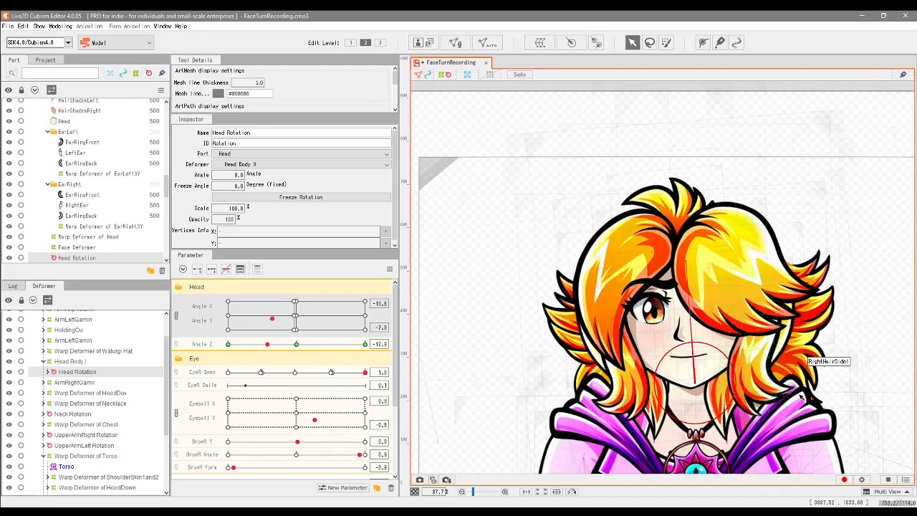
left_click_drag(761, 367, 714, 289)
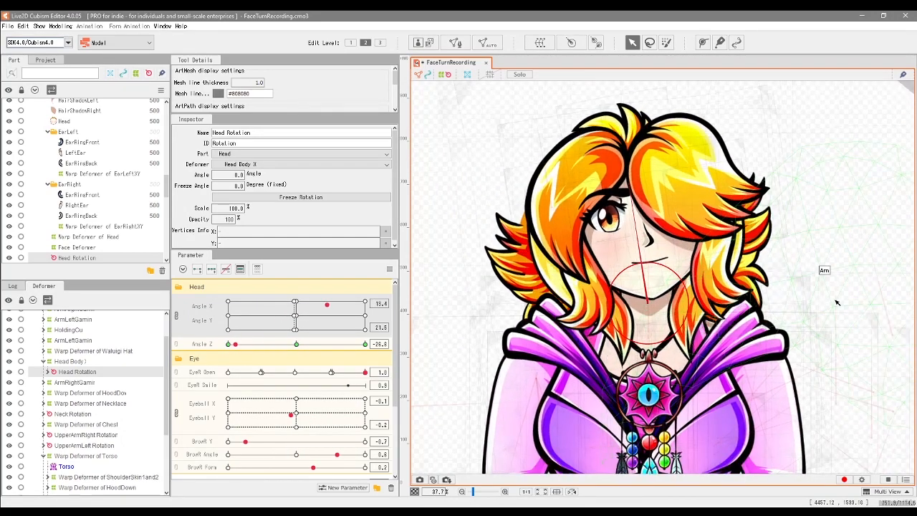